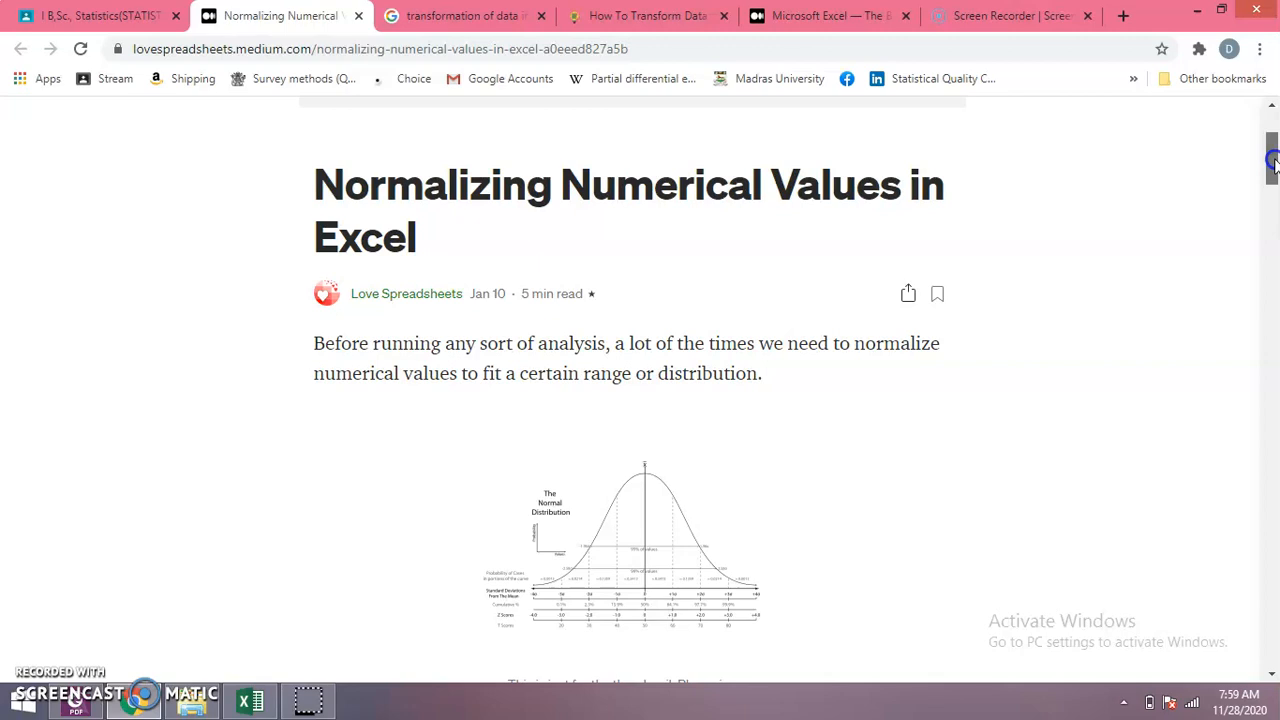
- Read the article's explanation of normalization through to the X_normalized formula and its Excel example
drag(1272, 160, 1272, 200)
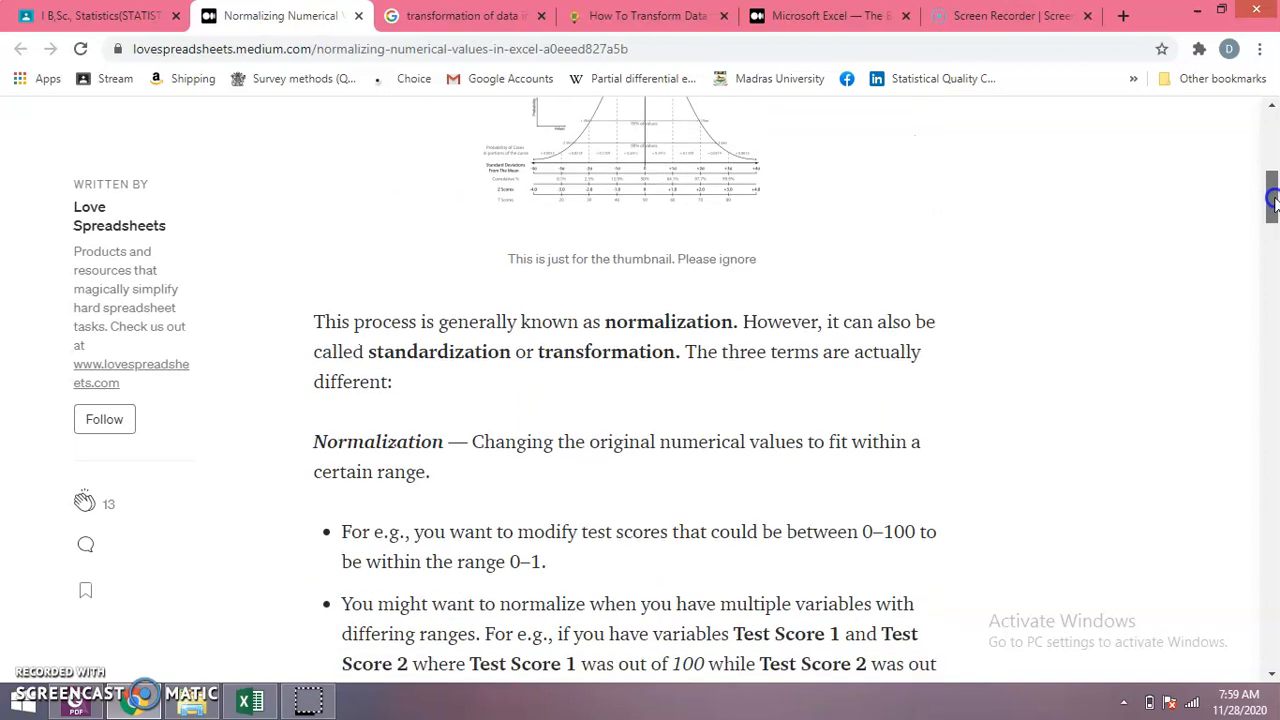
drag(1272, 200, 1273, 216)
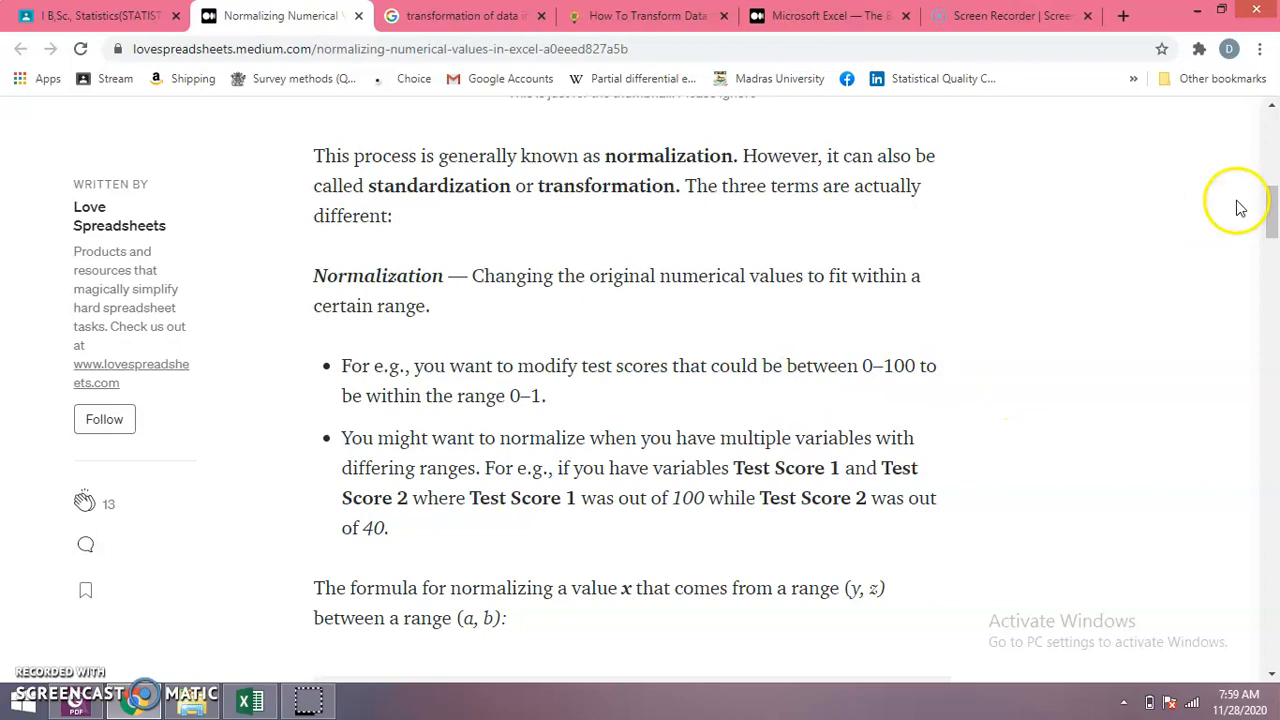
drag(1266, 206, 1274, 404)
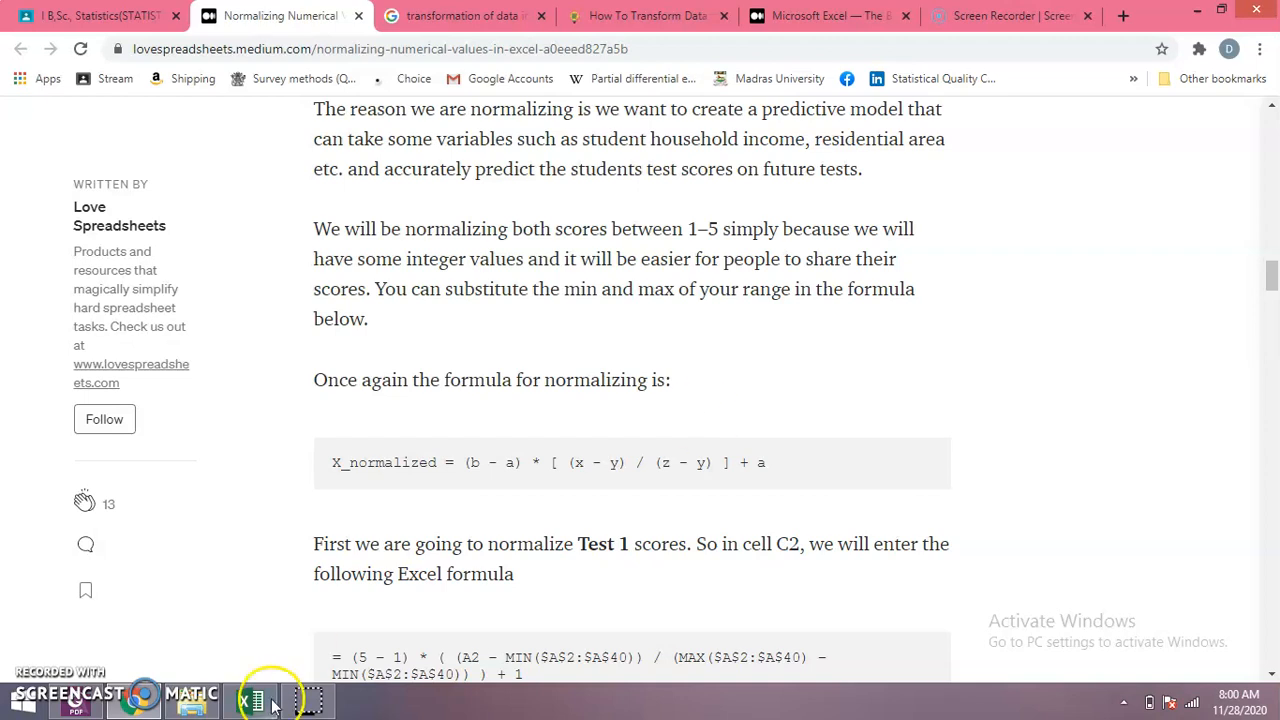
- Switch to the "normalize data" workbook in Excel and inspect the TEST 1 NORM formula in cell C2 of Sheet2
click(325, 707)
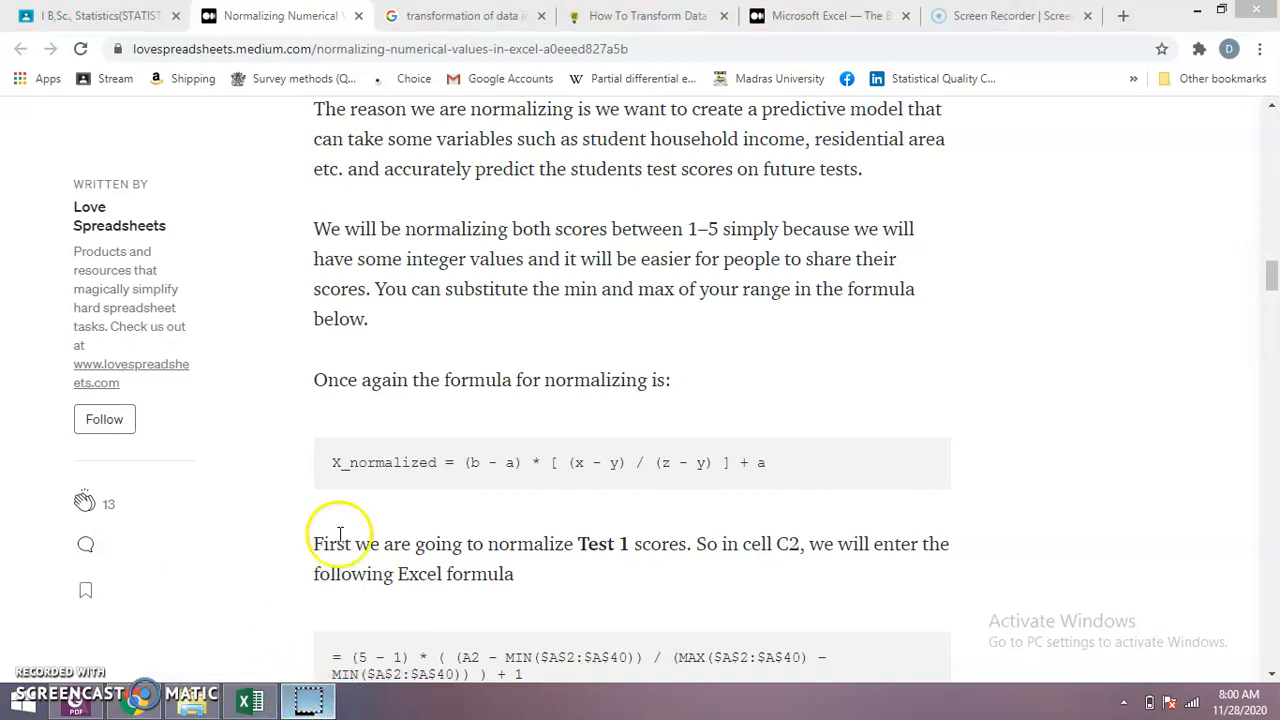
click(245, 703)
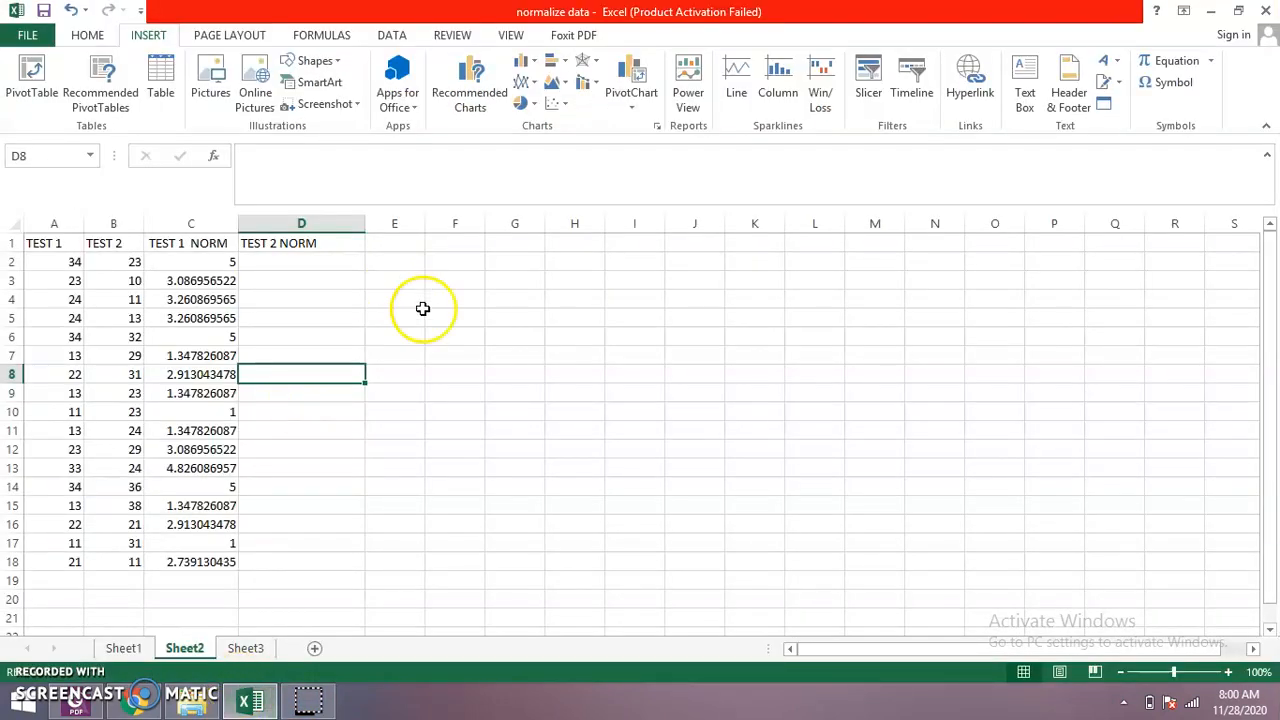
click(187, 264)
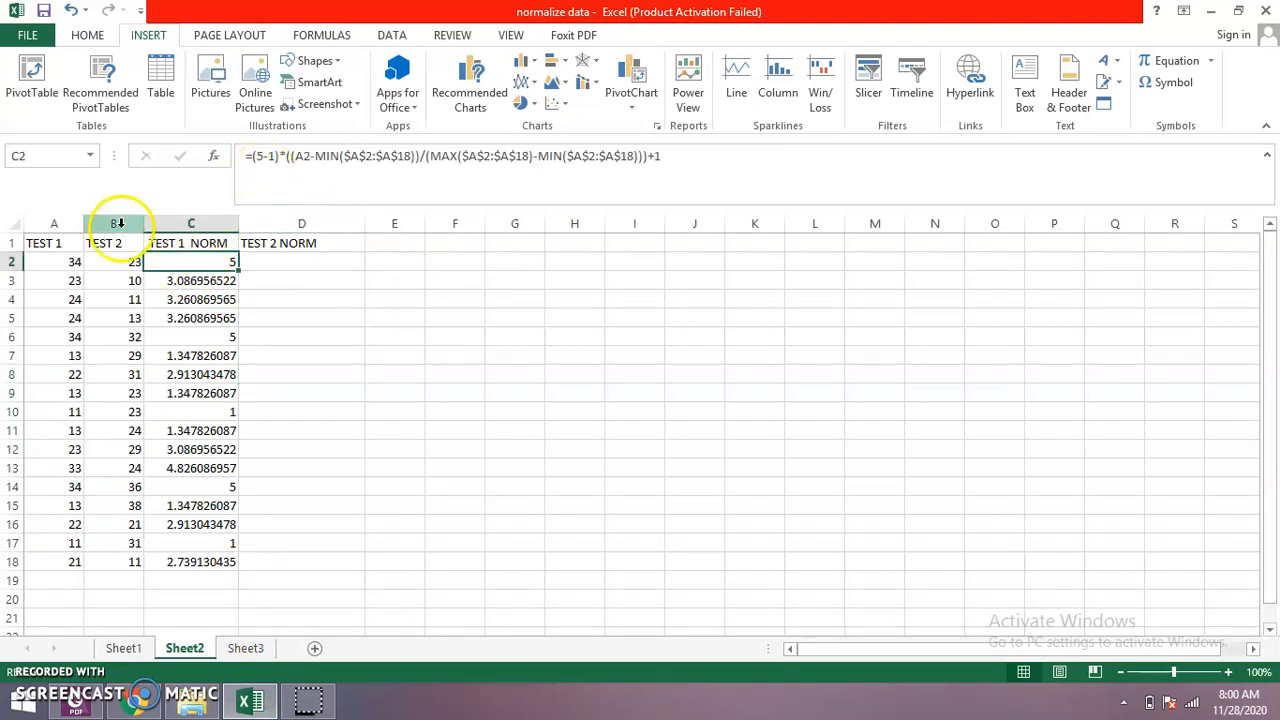
- On Sheet1, examine the normalization formulas in D2 and C2 against the source scores in B2 and A2
click(123, 650)
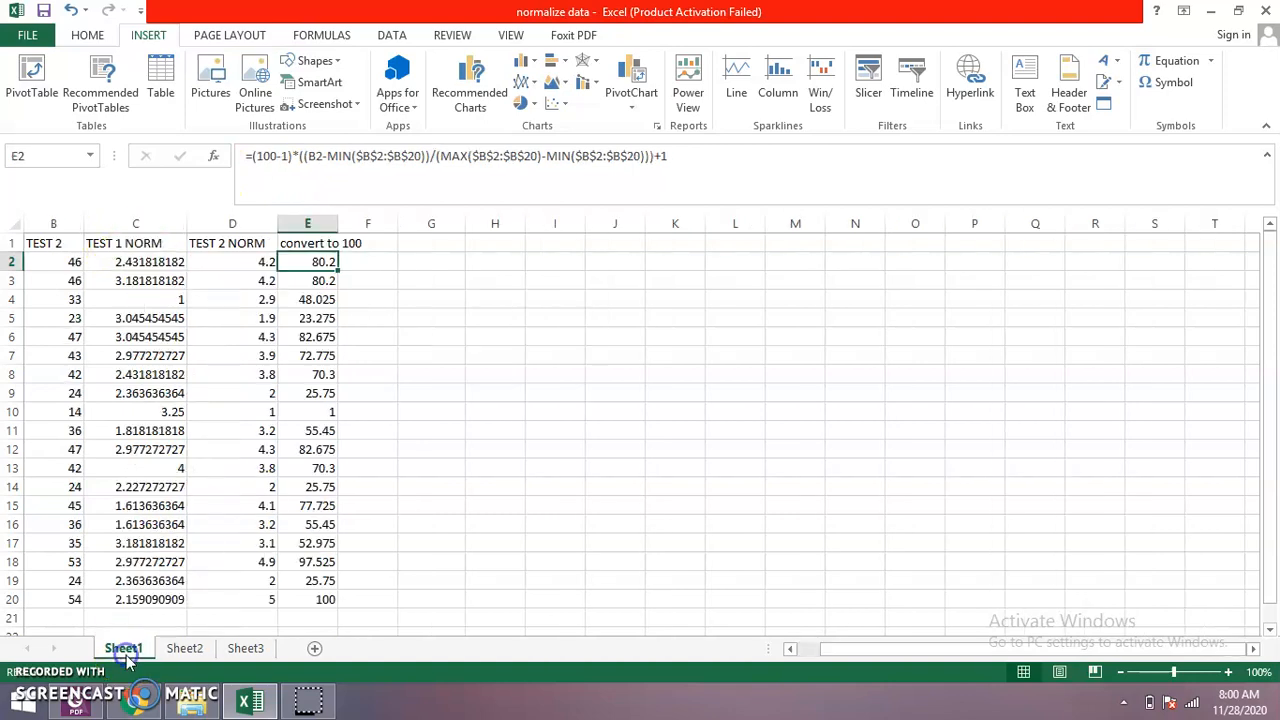
click(235, 264)
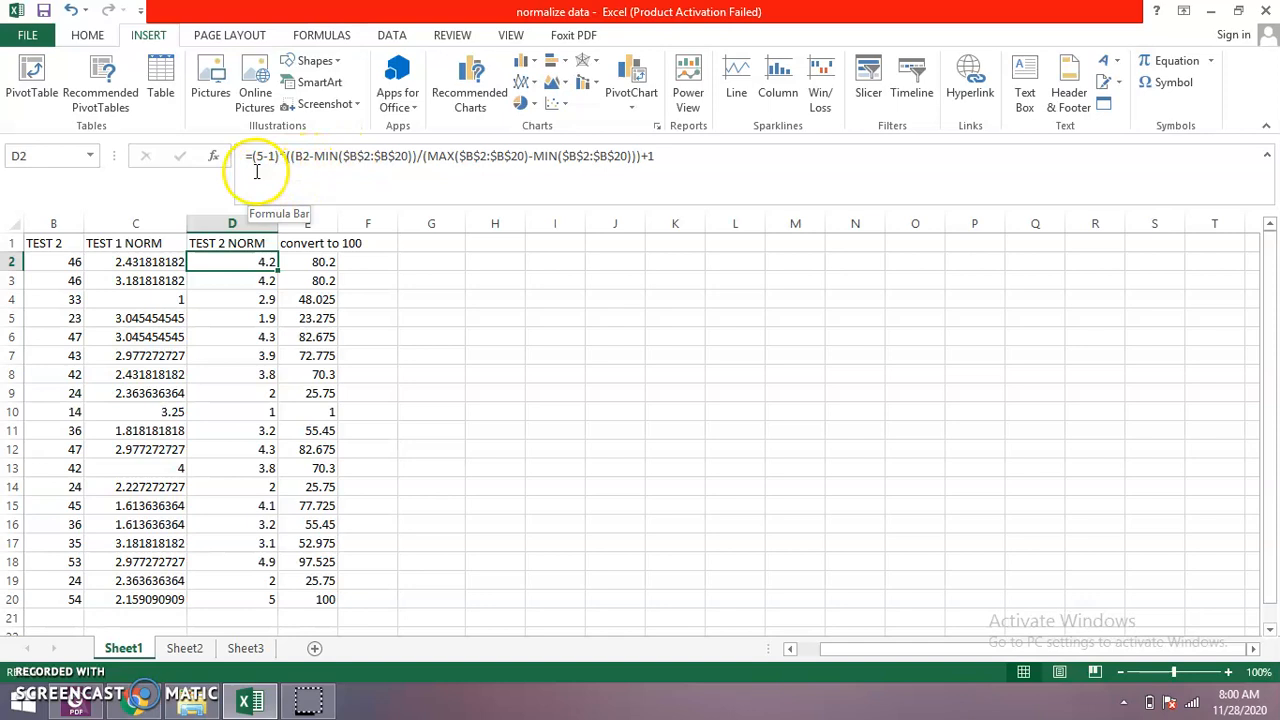
click(62, 261)
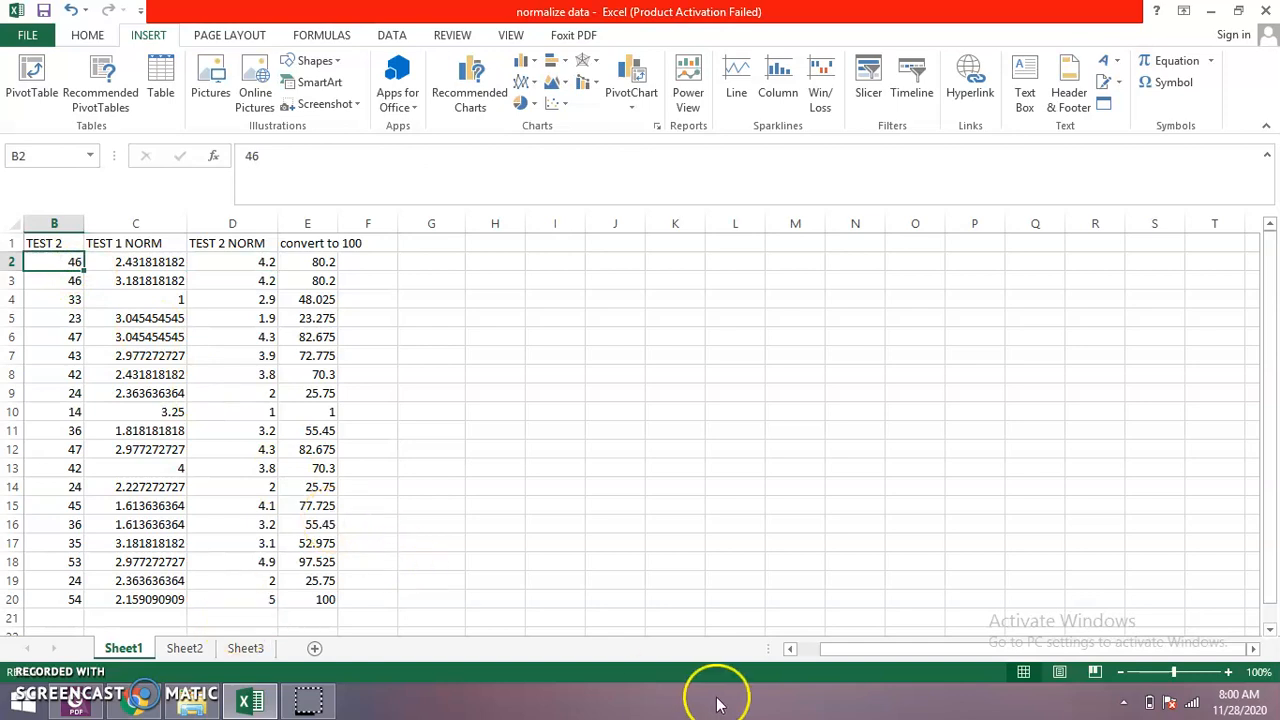
drag(903, 650, 808, 651)
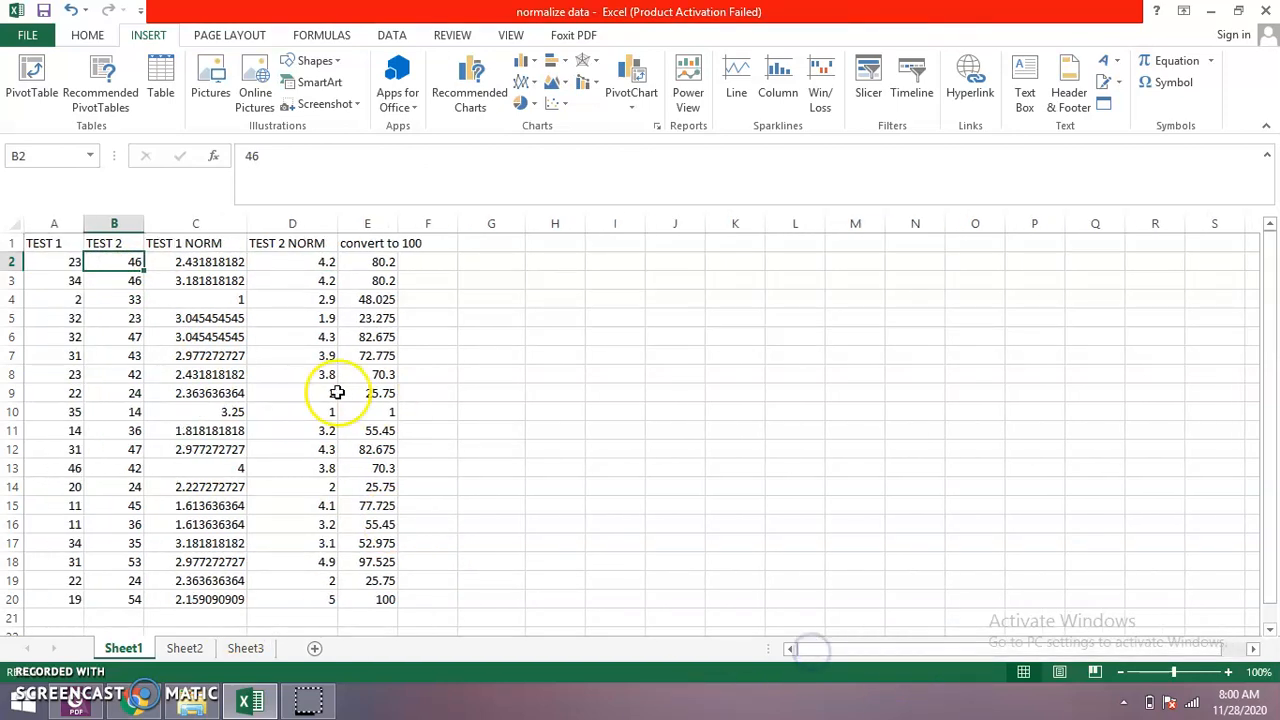
click(63, 264)
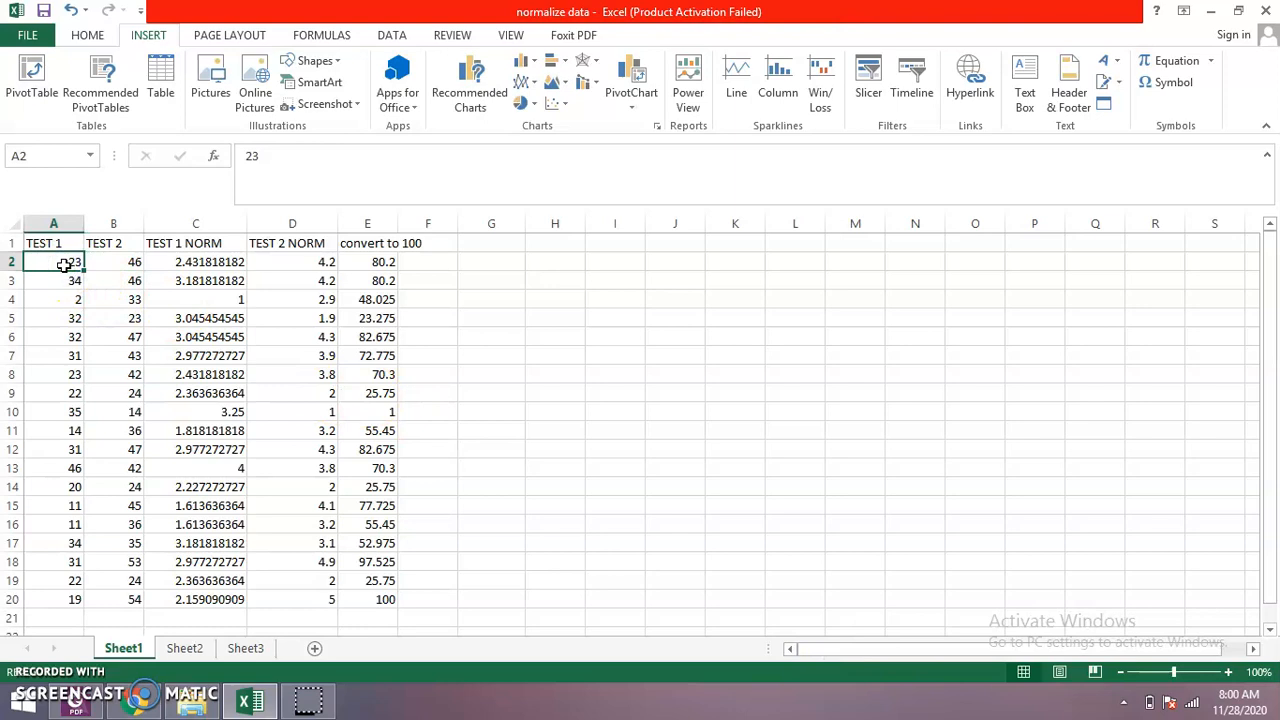
click(188, 261)
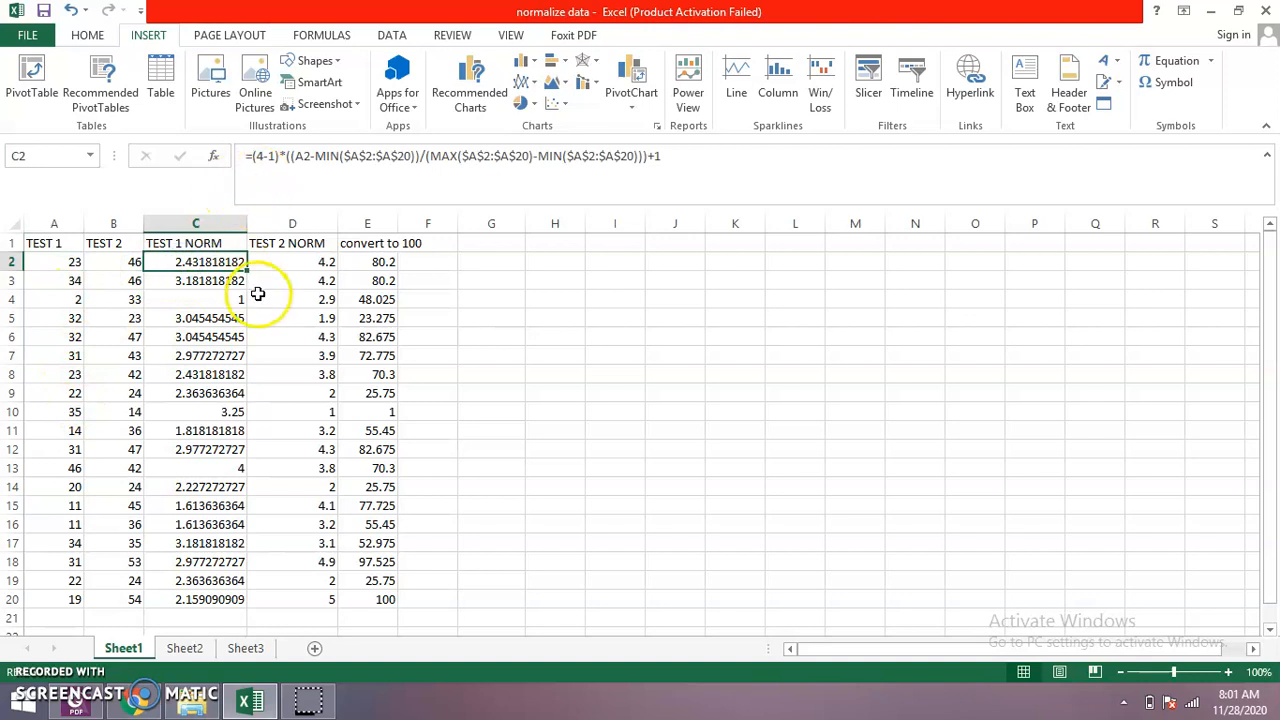
- Compare the TEST 2 NORM formula in D2 with the "convert to 100" formula in E2, both based on B2
click(312, 261)
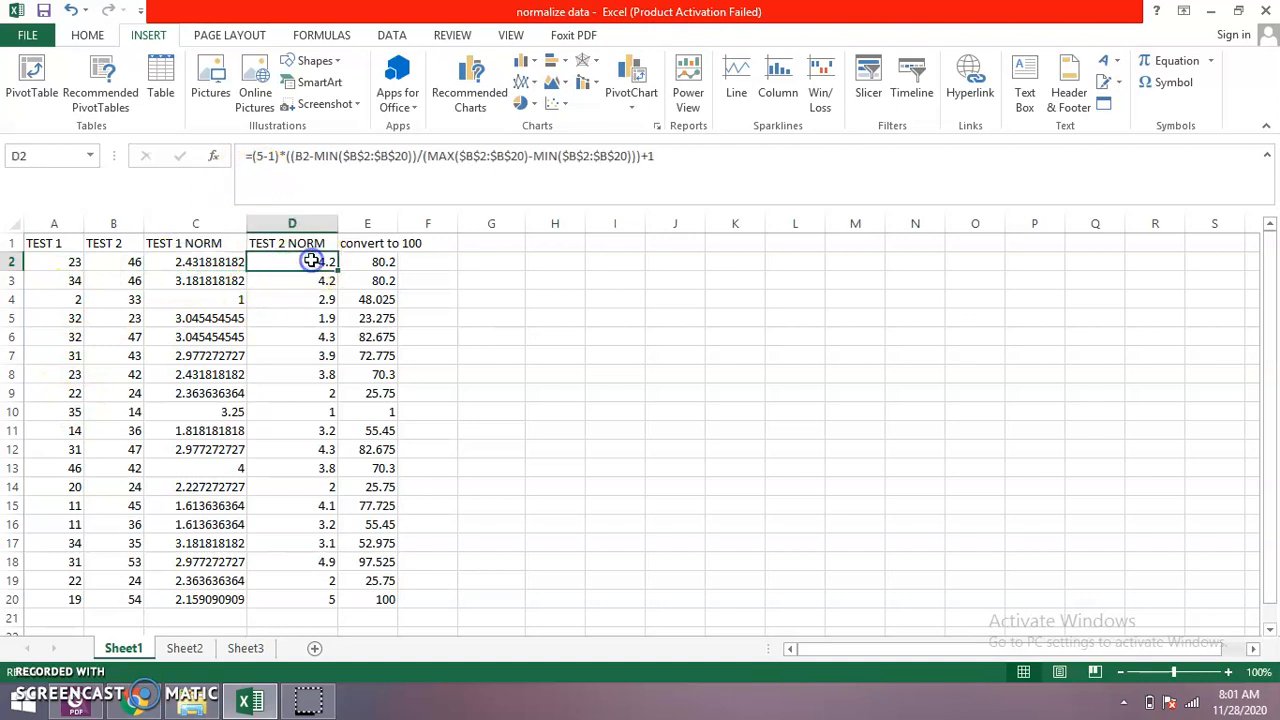
click(277, 162)
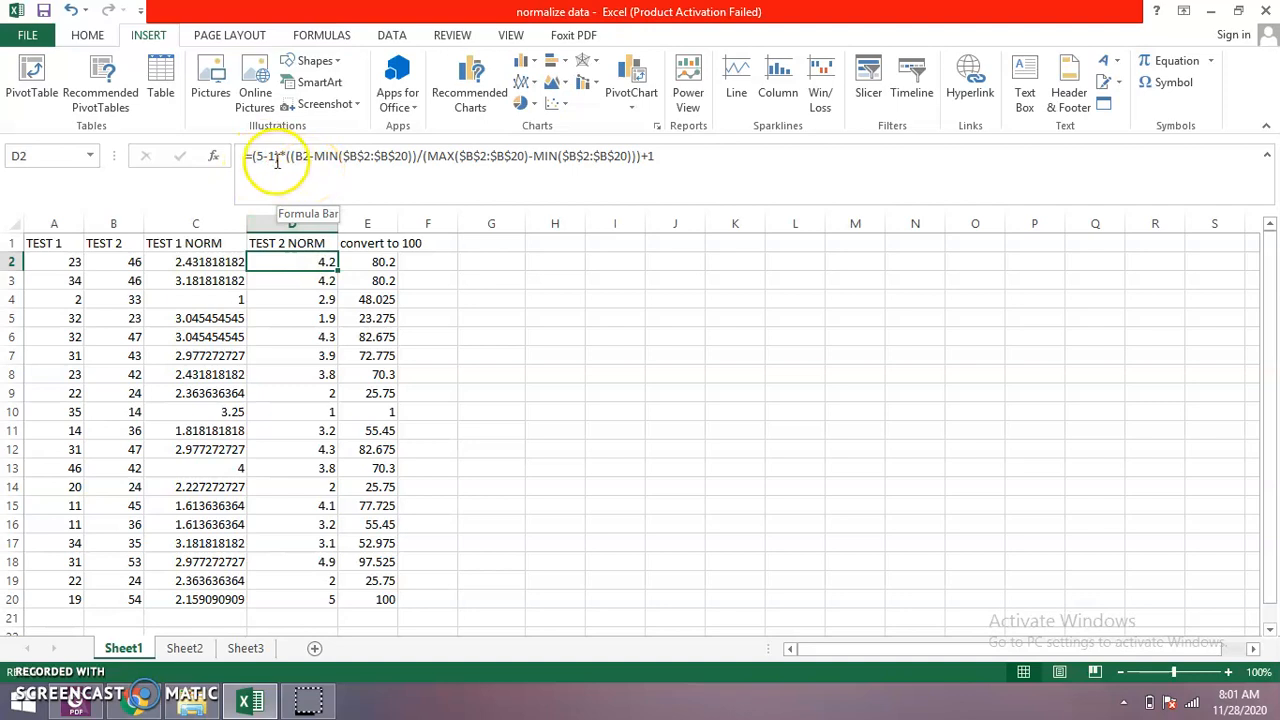
click(117, 260)
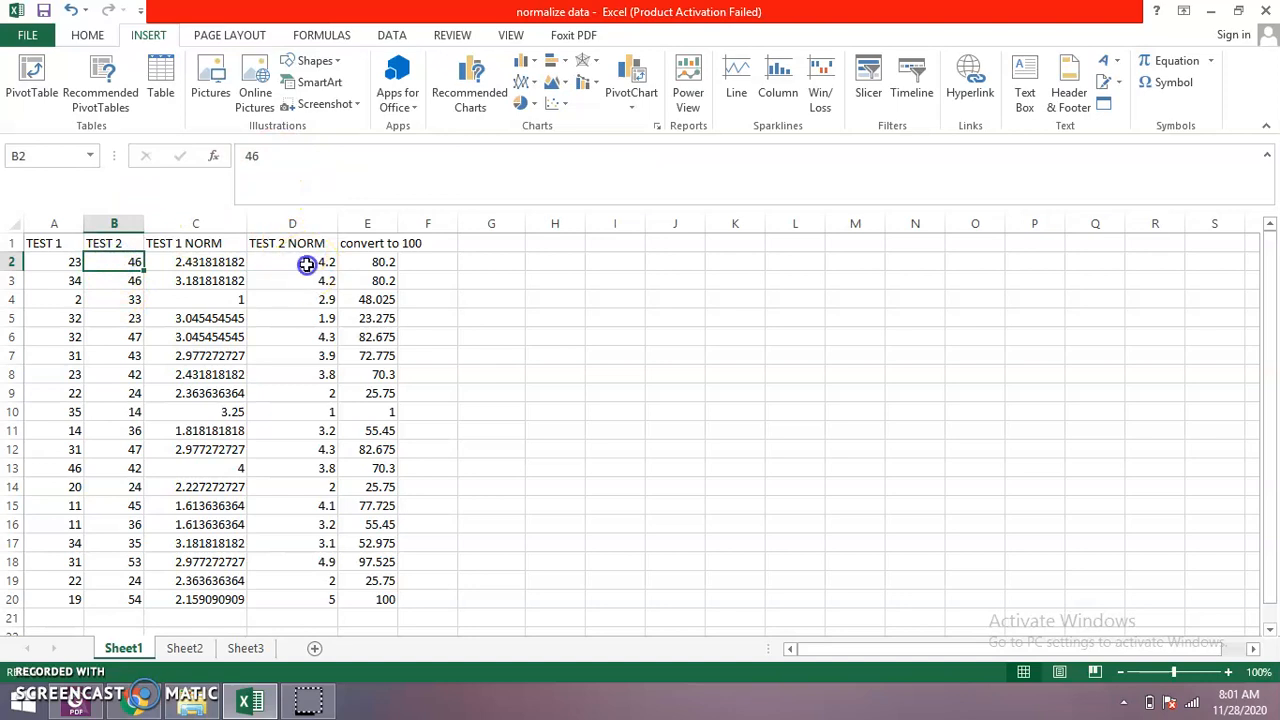
click(306, 263)
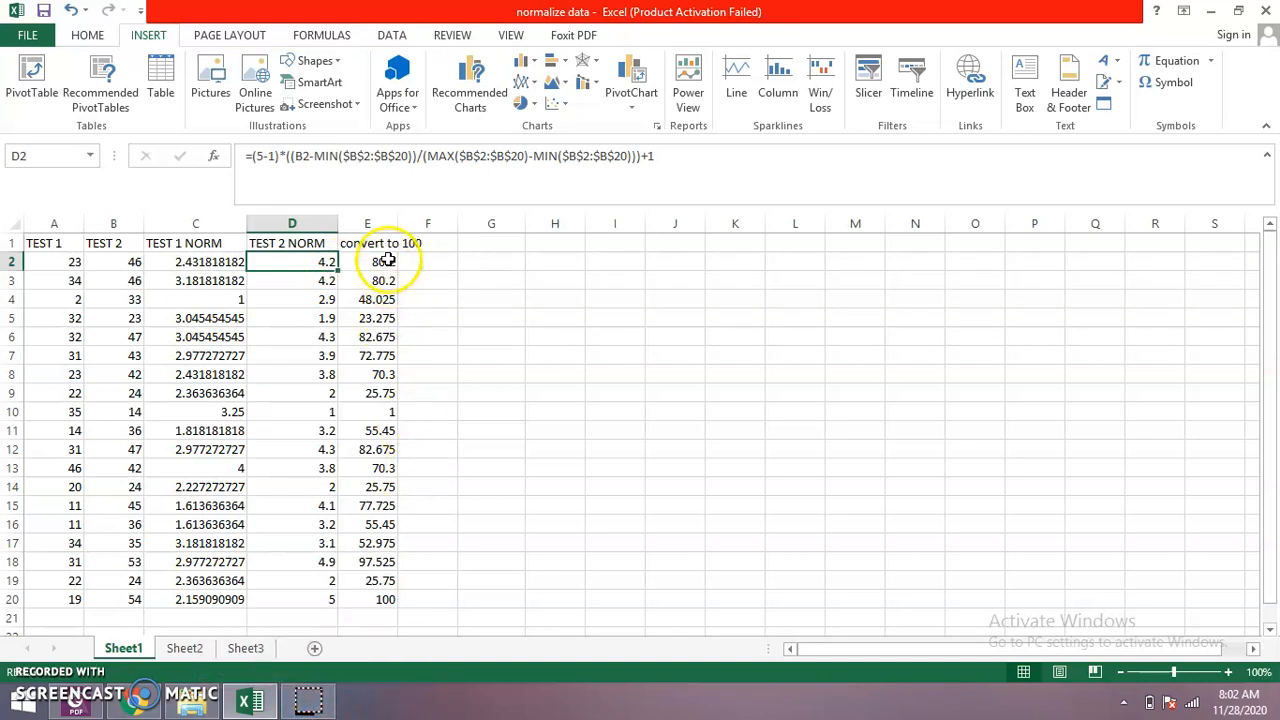
click(387, 261)
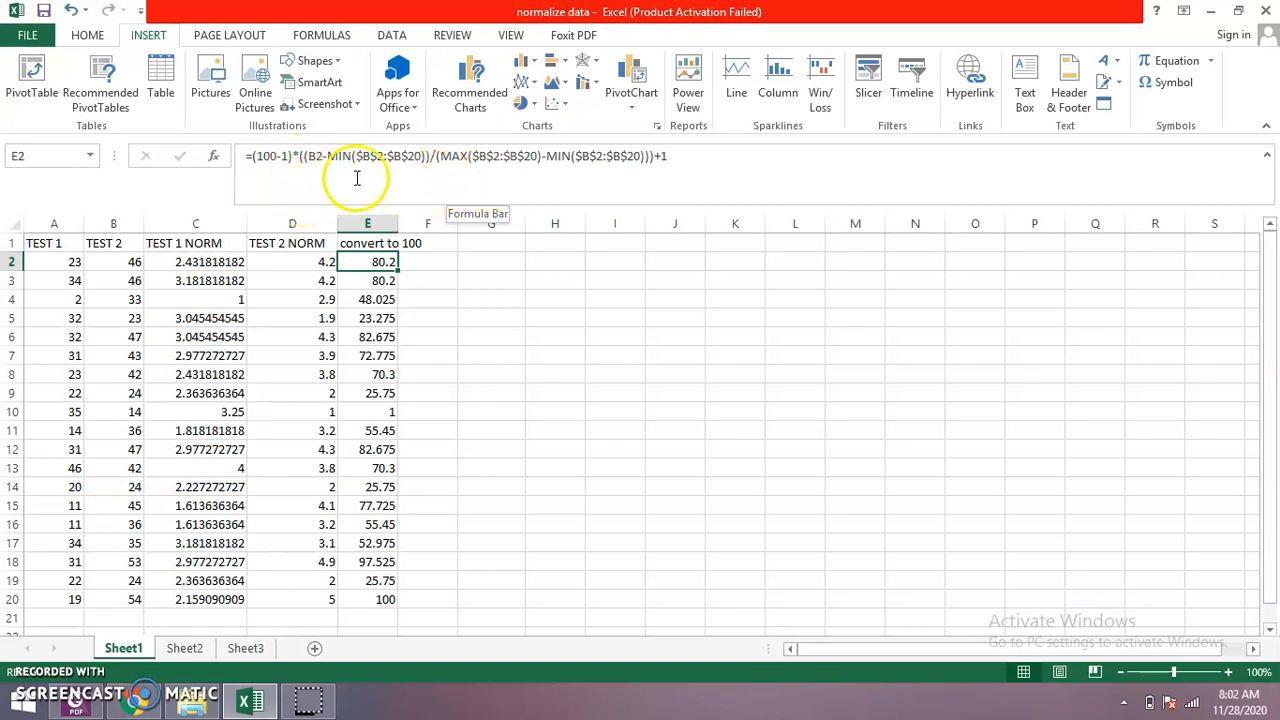
- Enter the formula =(A2*88) in cell F1 of Sheet1
click(446, 243)
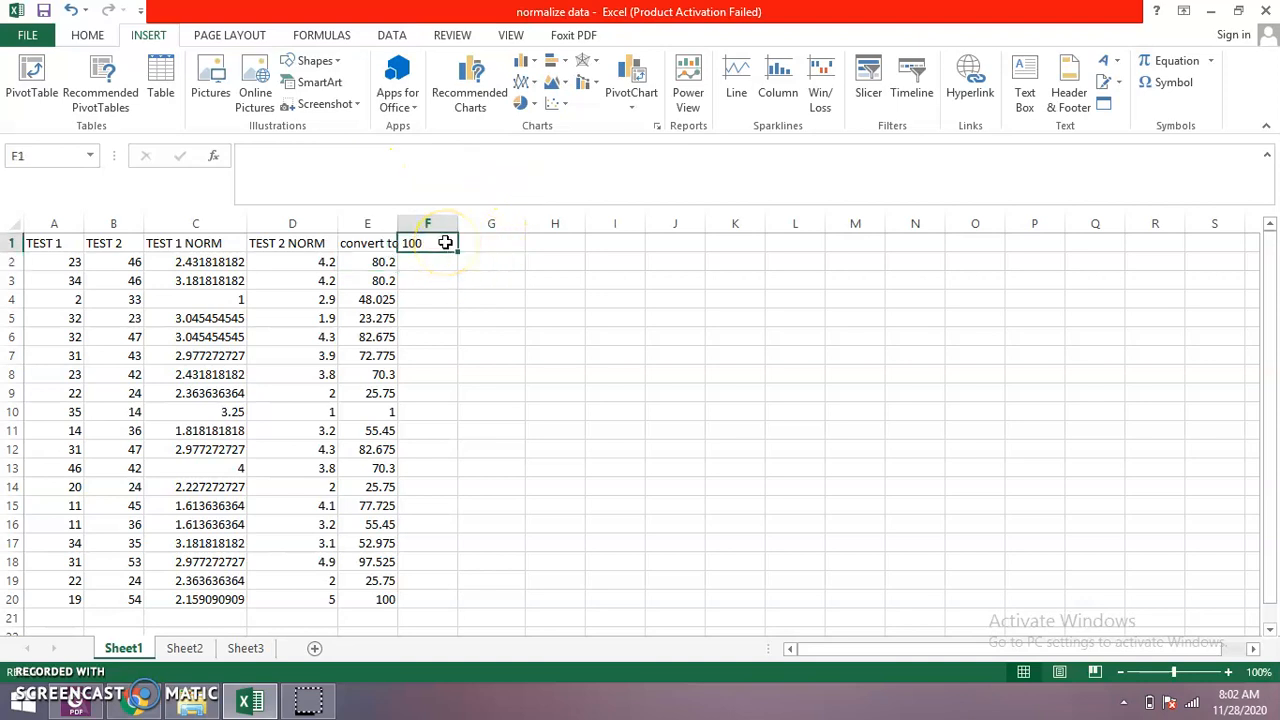
text(=()
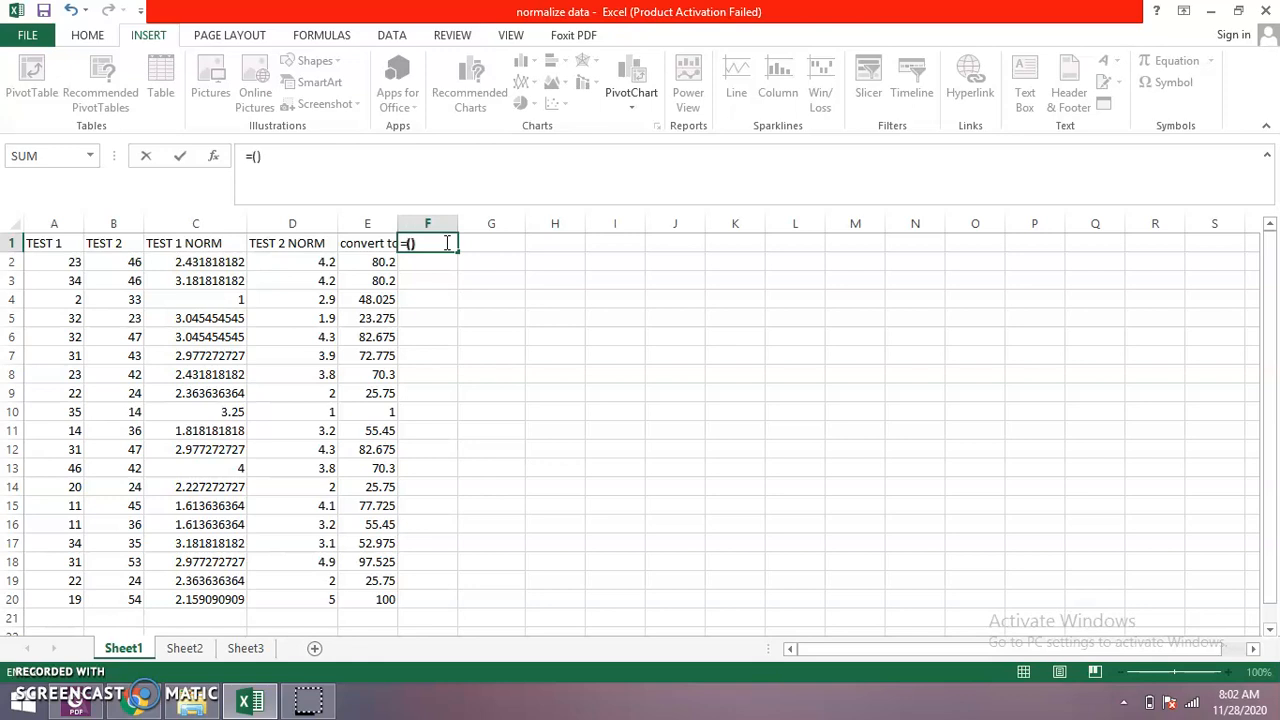
click(410, 244)
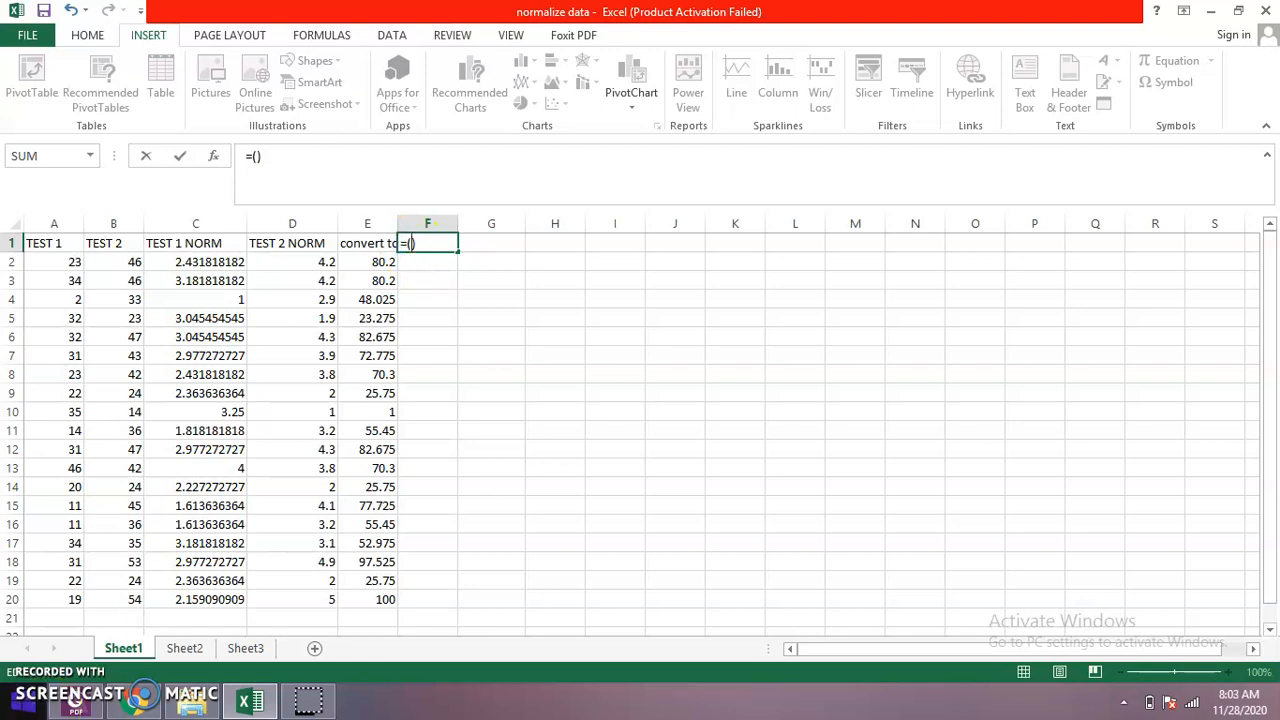
text(a2*88)
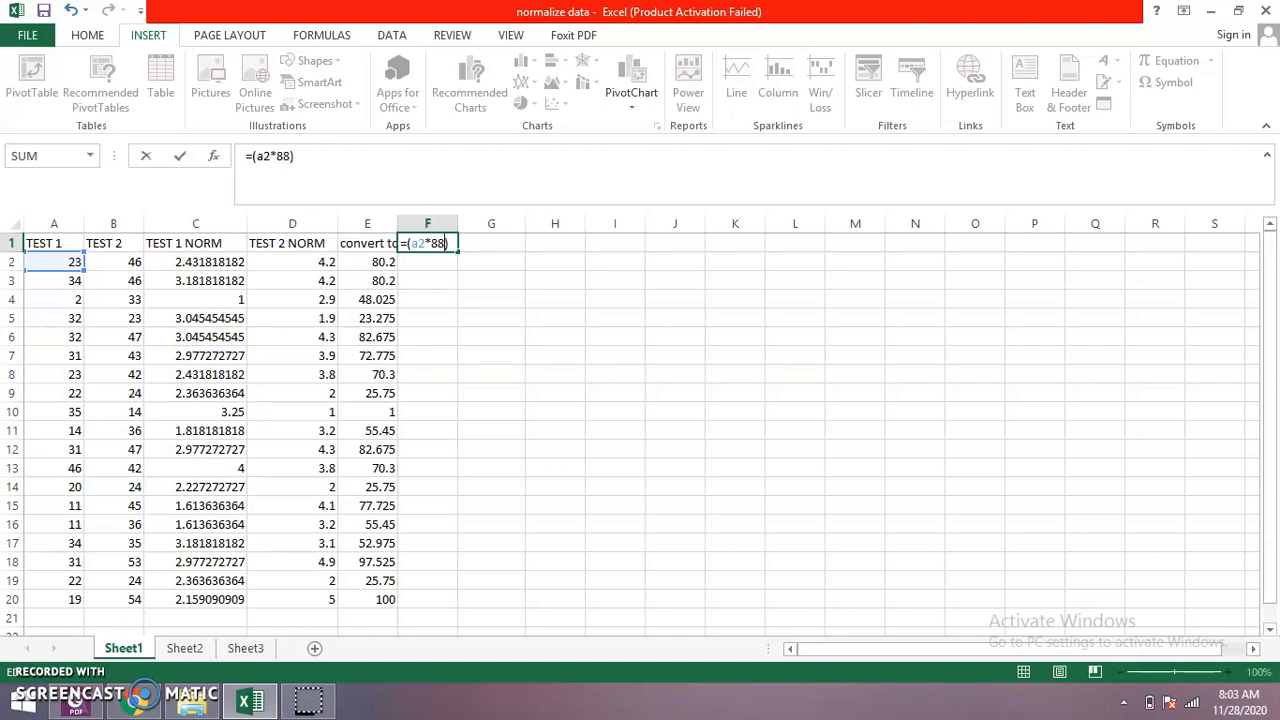
key(Return)
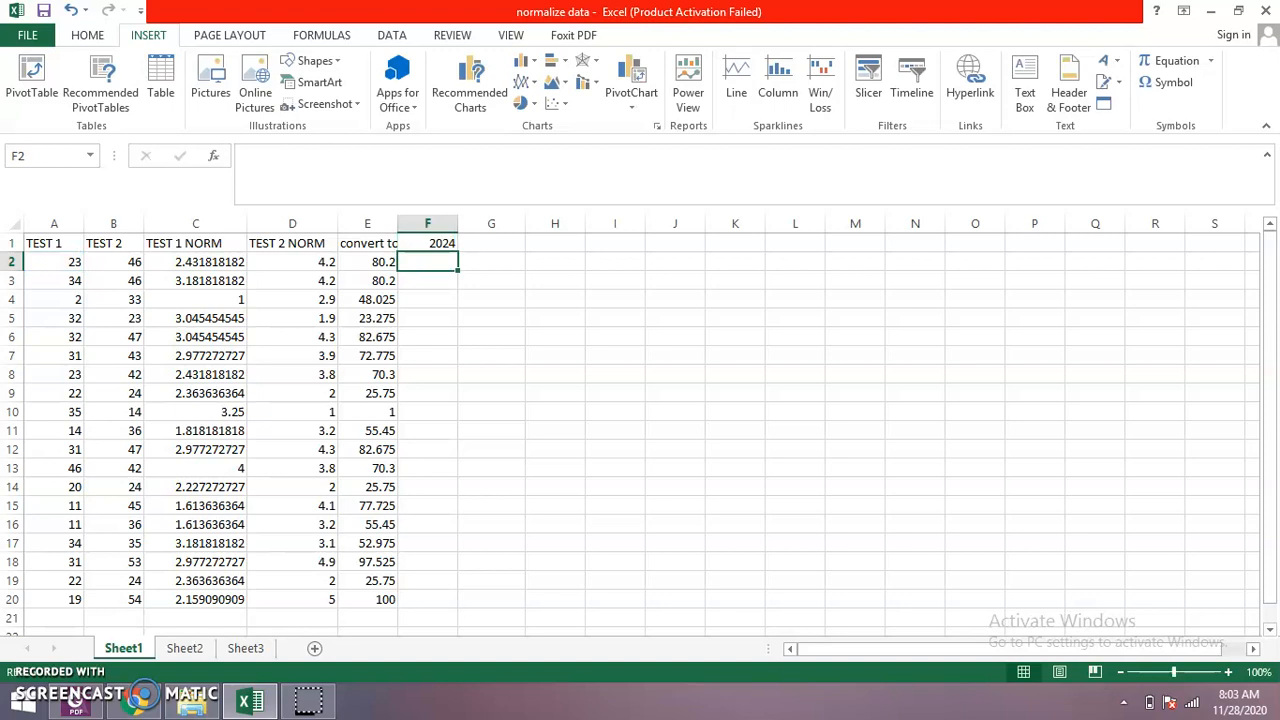
- Fill the F1 formula down to F20 and inspect the copied formulas in F2 and F20
click(430, 245)
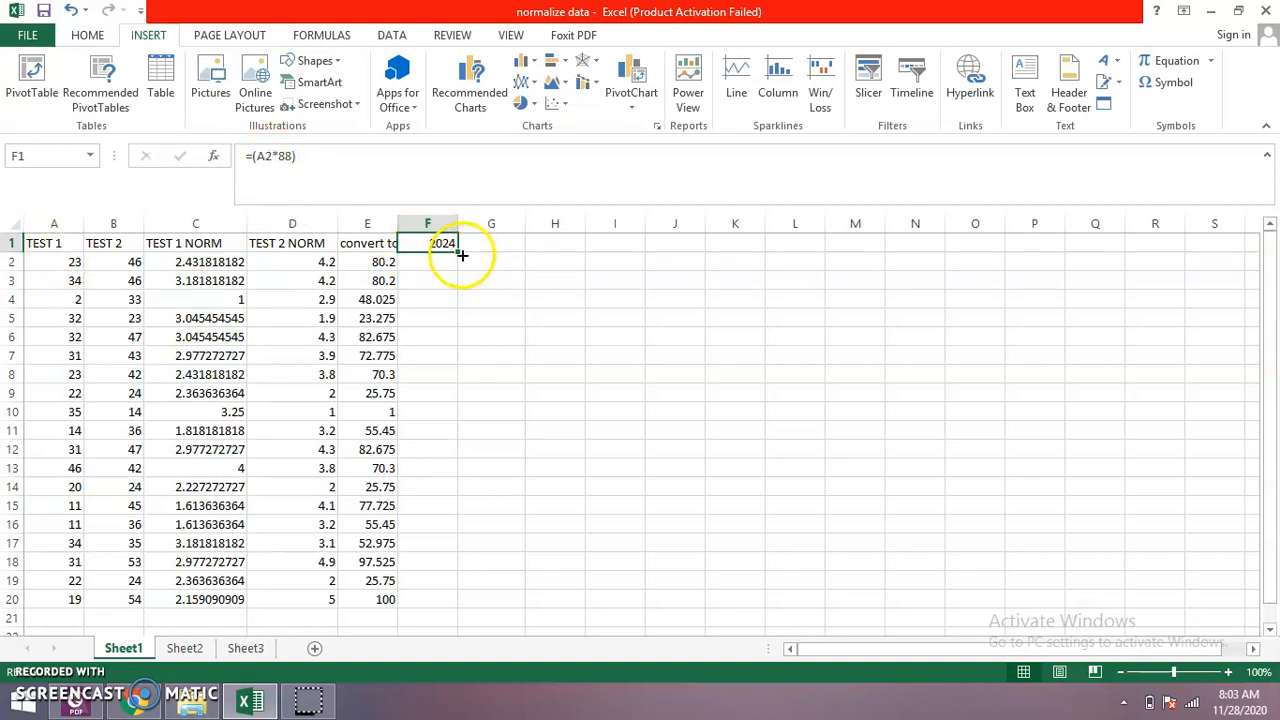
drag(457, 252, 474, 600)
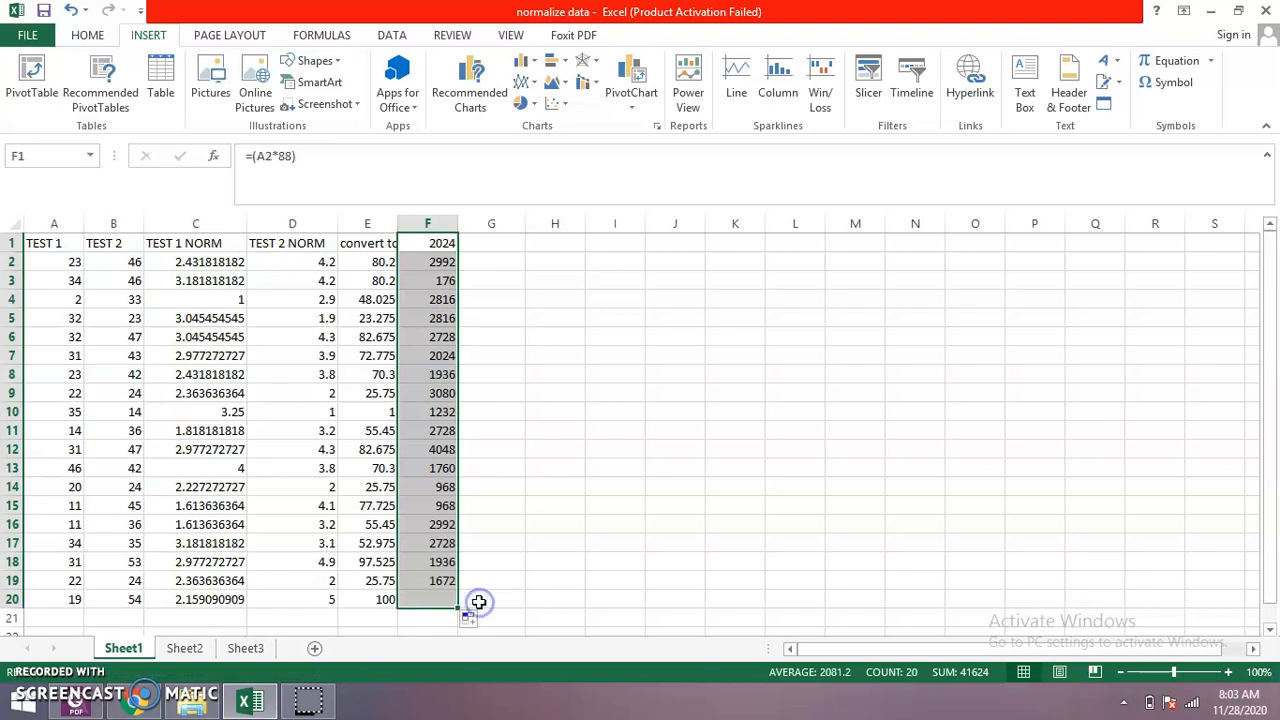
click(428, 260)
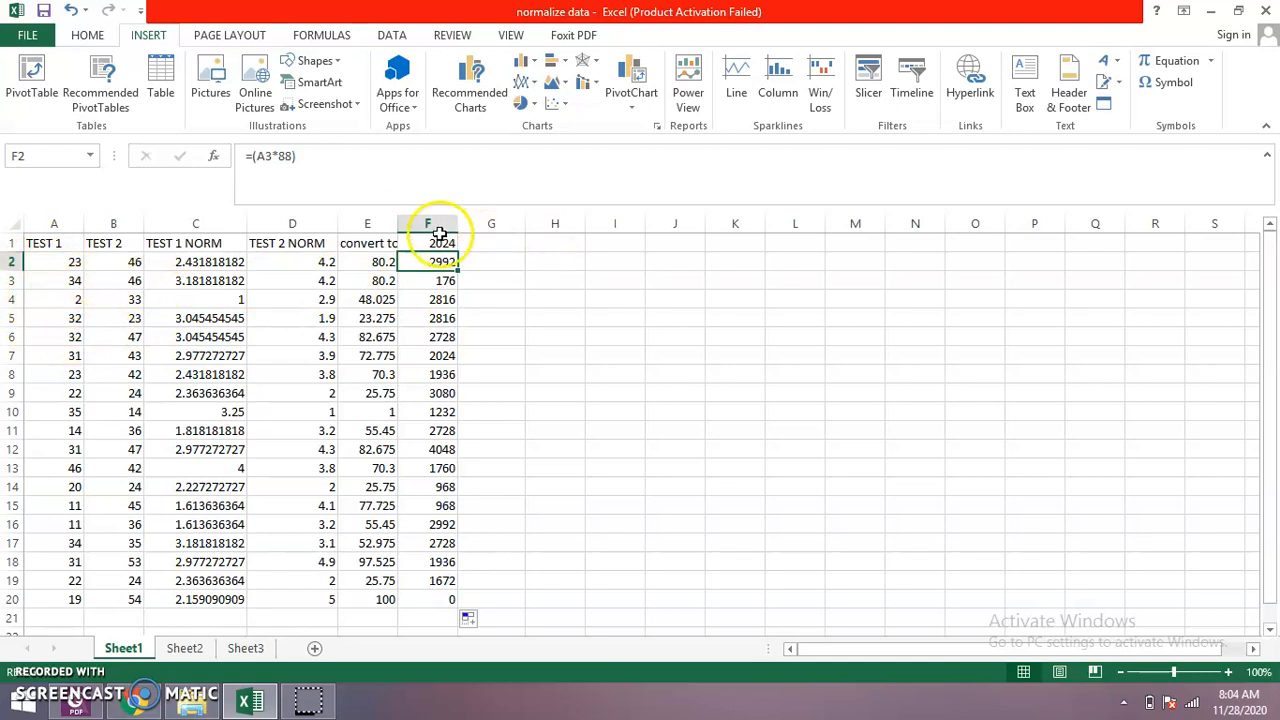
click(450, 603)
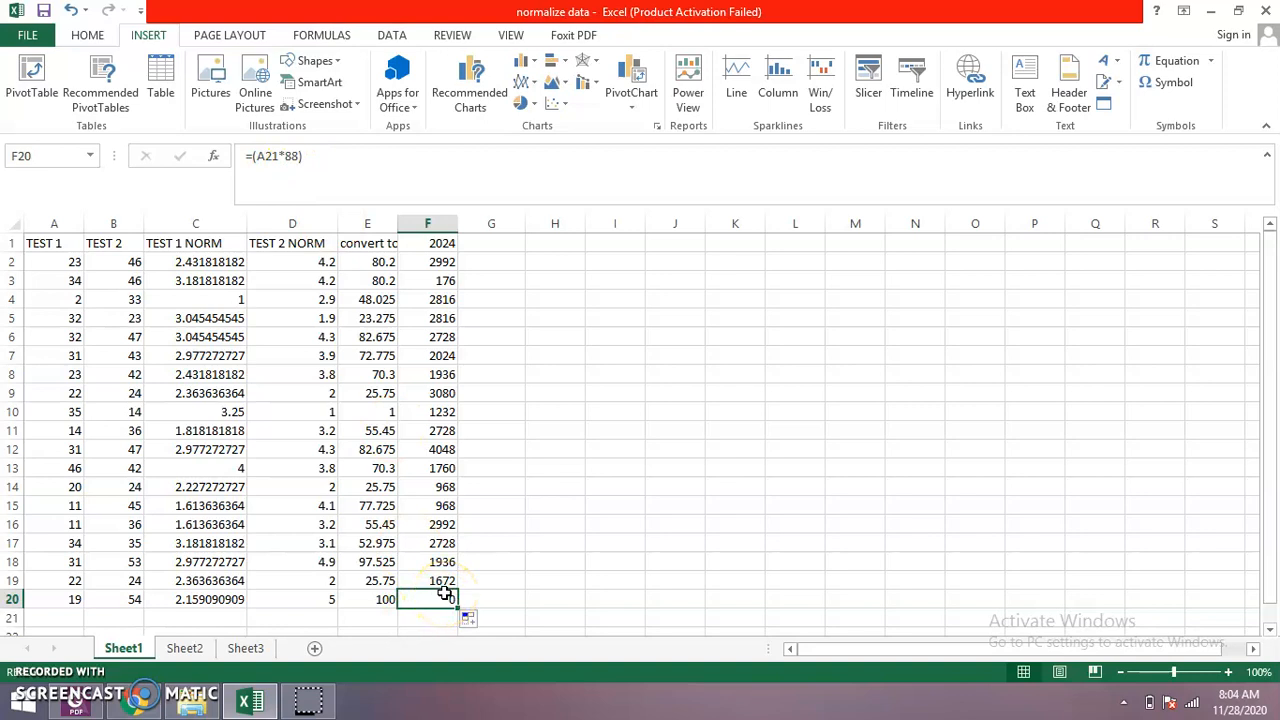
- Review the formulas in D2 and E2 and the TEST 1 score in A2
click(328, 263)
click(386, 263)
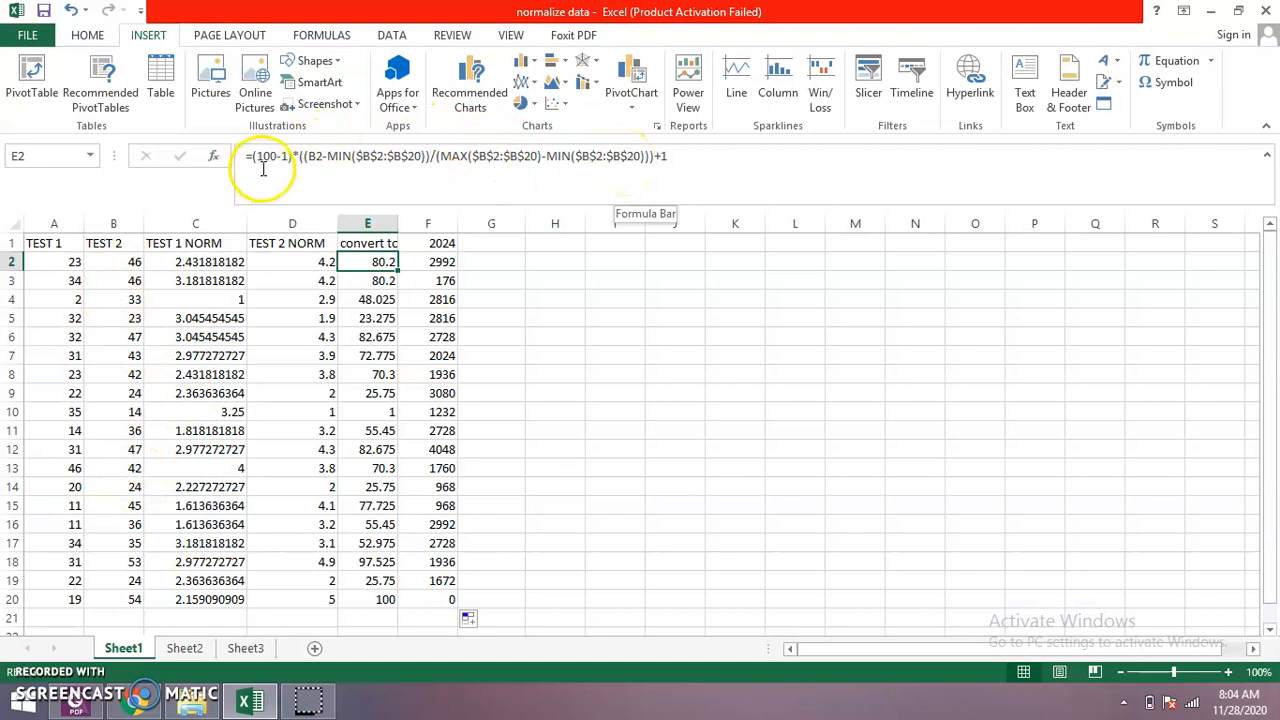
click(61, 260)
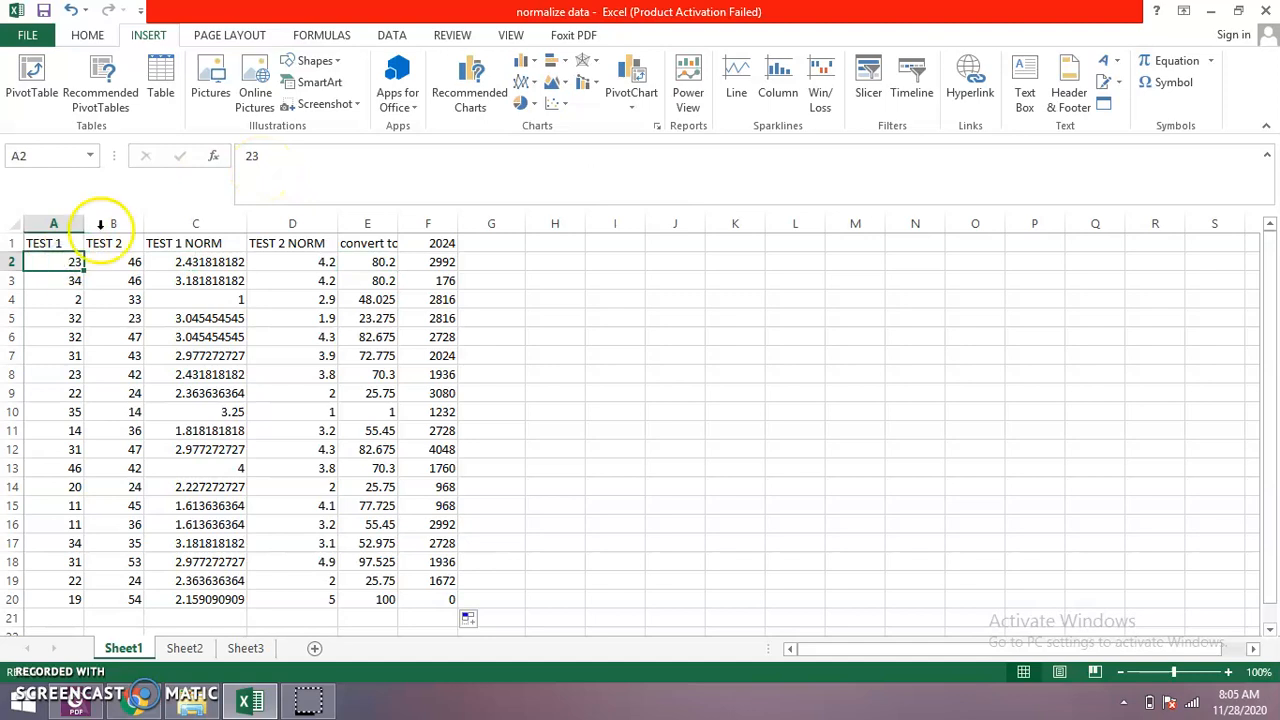
click(371, 258)
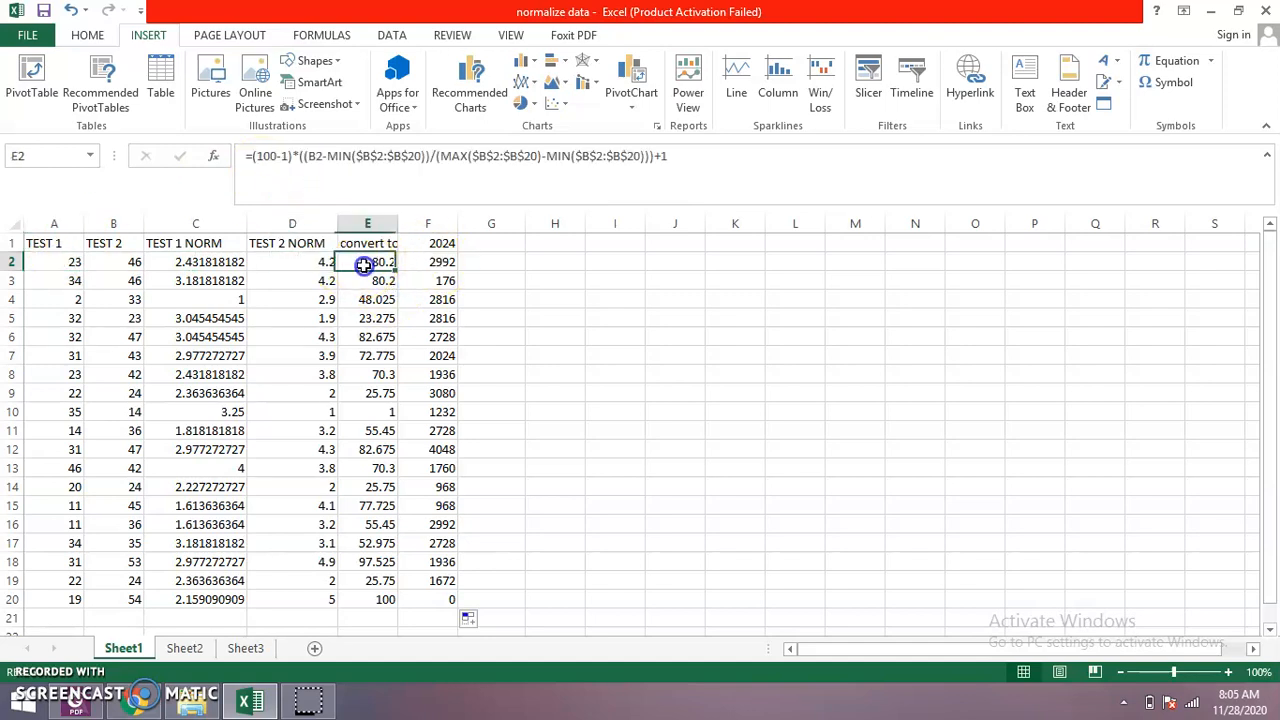
- Copy the full "convert to 100" formula from E2 and paste it after =G2 in the same cell
click(248, 156)
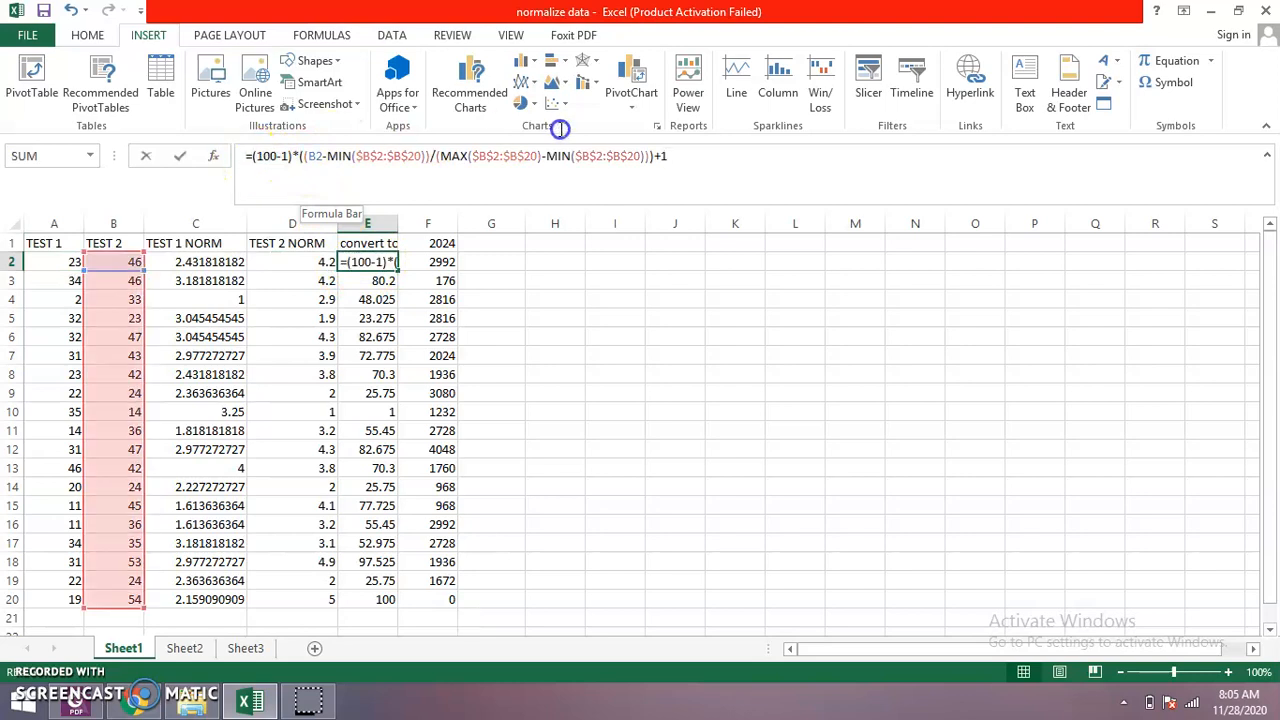
key(shift+End)
key(ctrl+c)
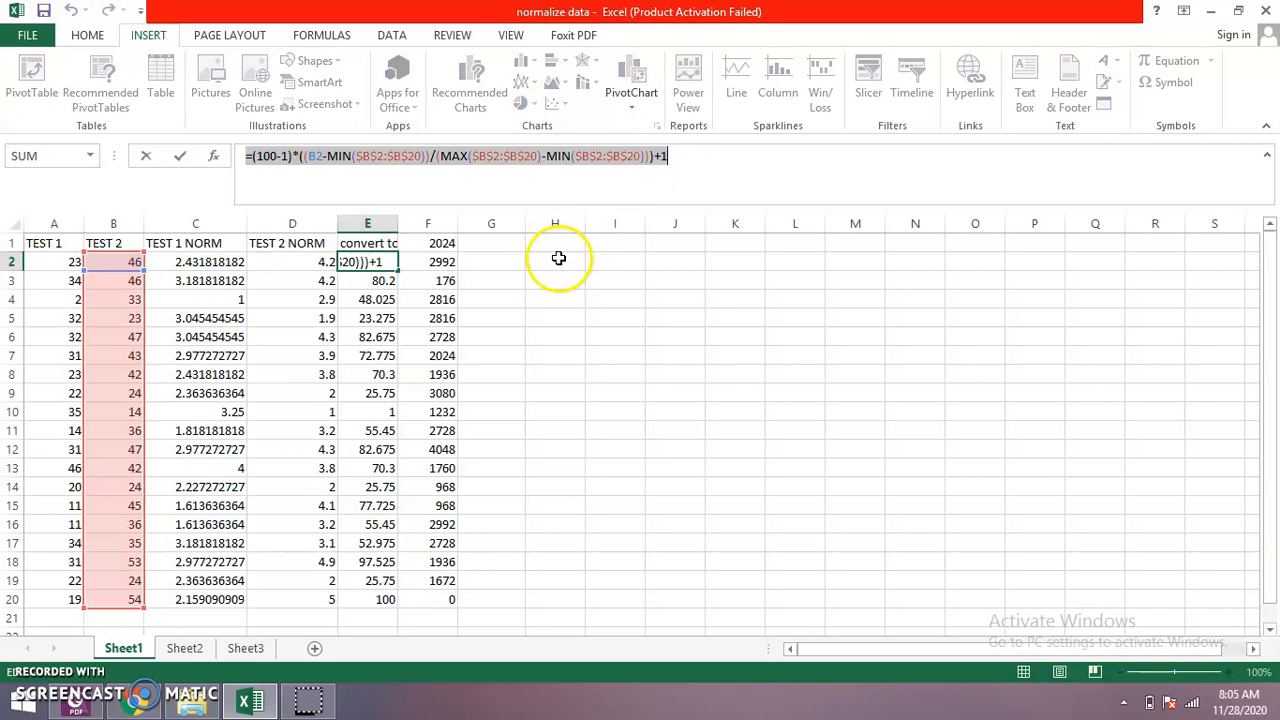
text(=)
click(481, 261)
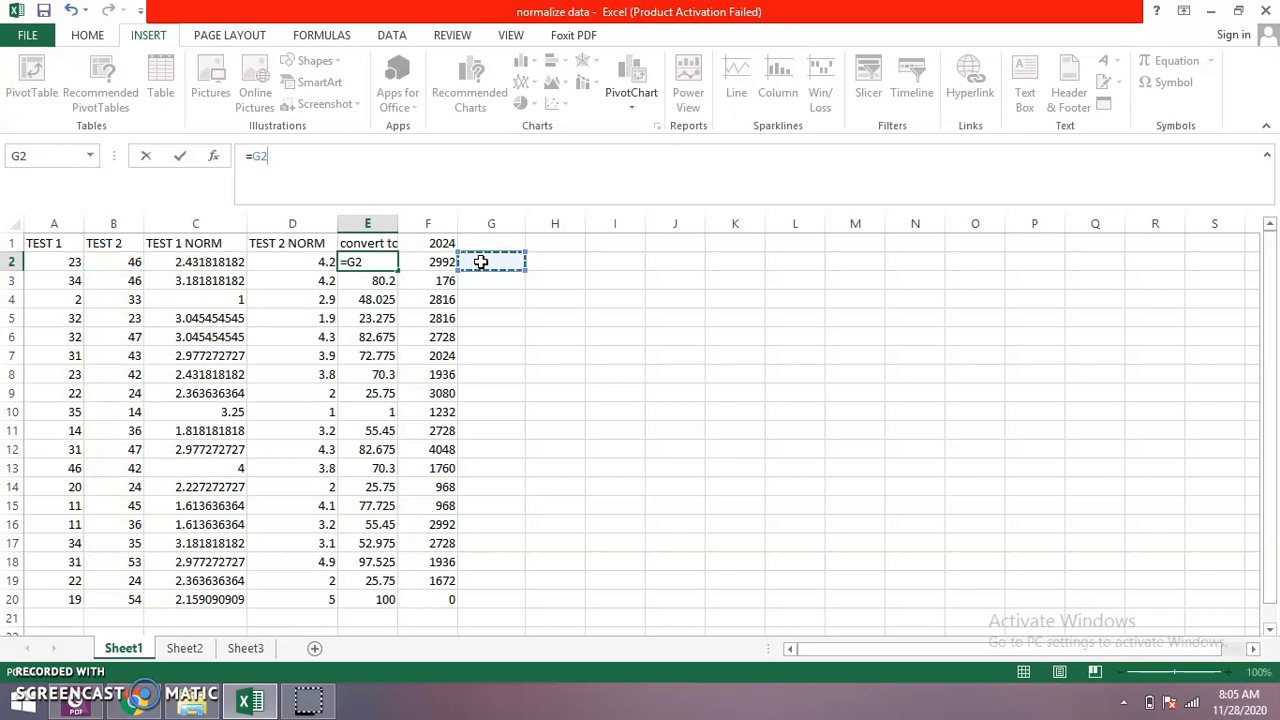
key(ctrl+v)
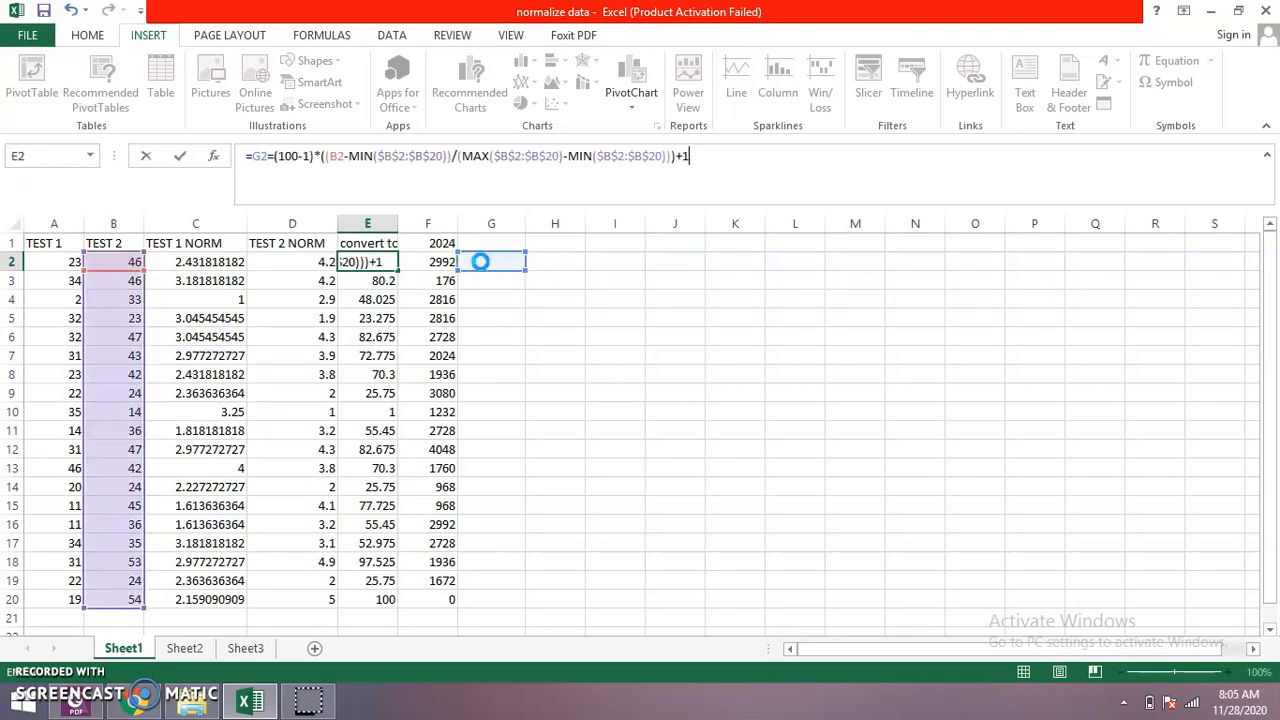
- Replace the B2 score reference with A2 in the pasted convert-to-100 formula in E2
click(336, 156)
double_click(339, 157)
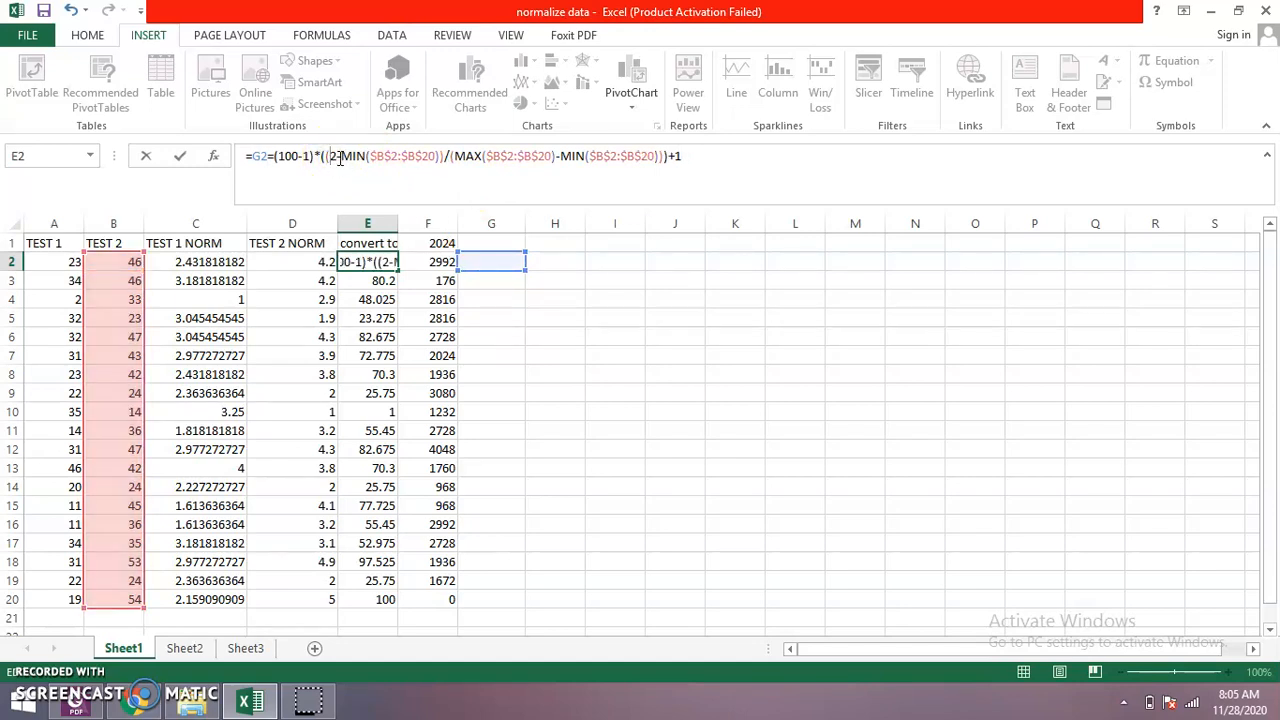
text(A)
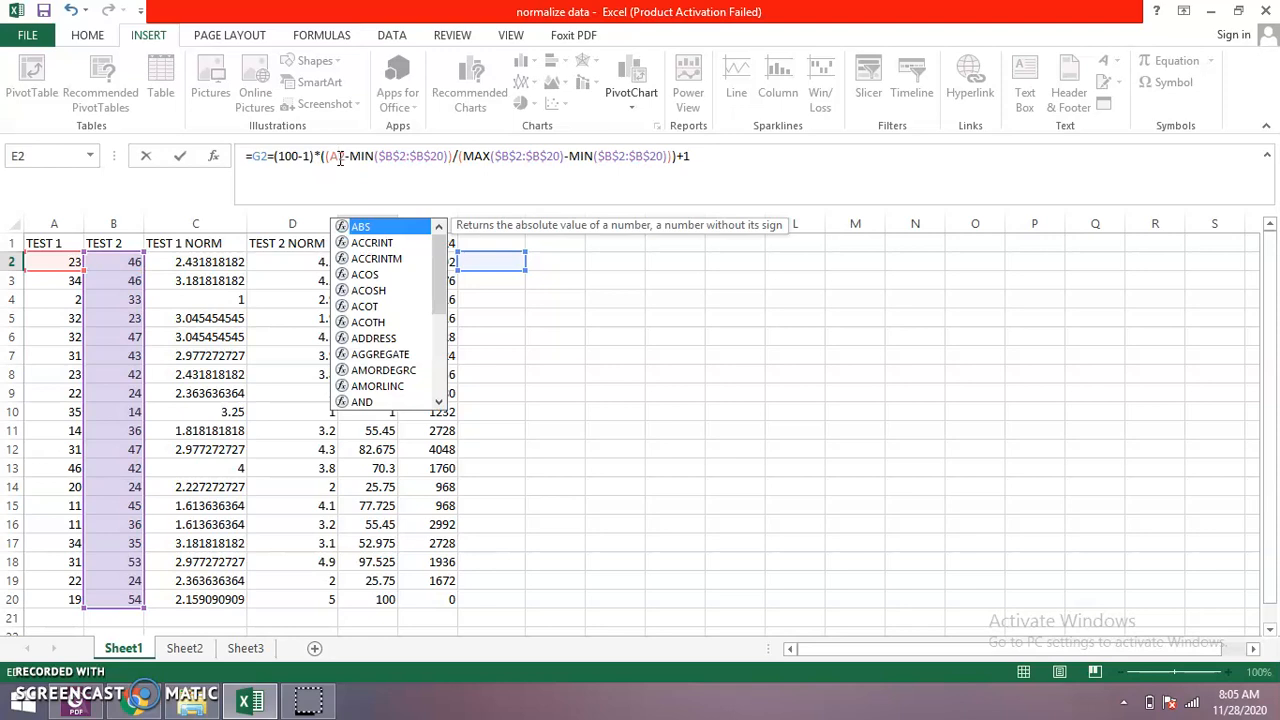
text(2)
- Change the first MIN range in the E2 formula to $A$2:$A$20
key(Right)
key(Right)
key(Right)
key(Right)
key(Right)
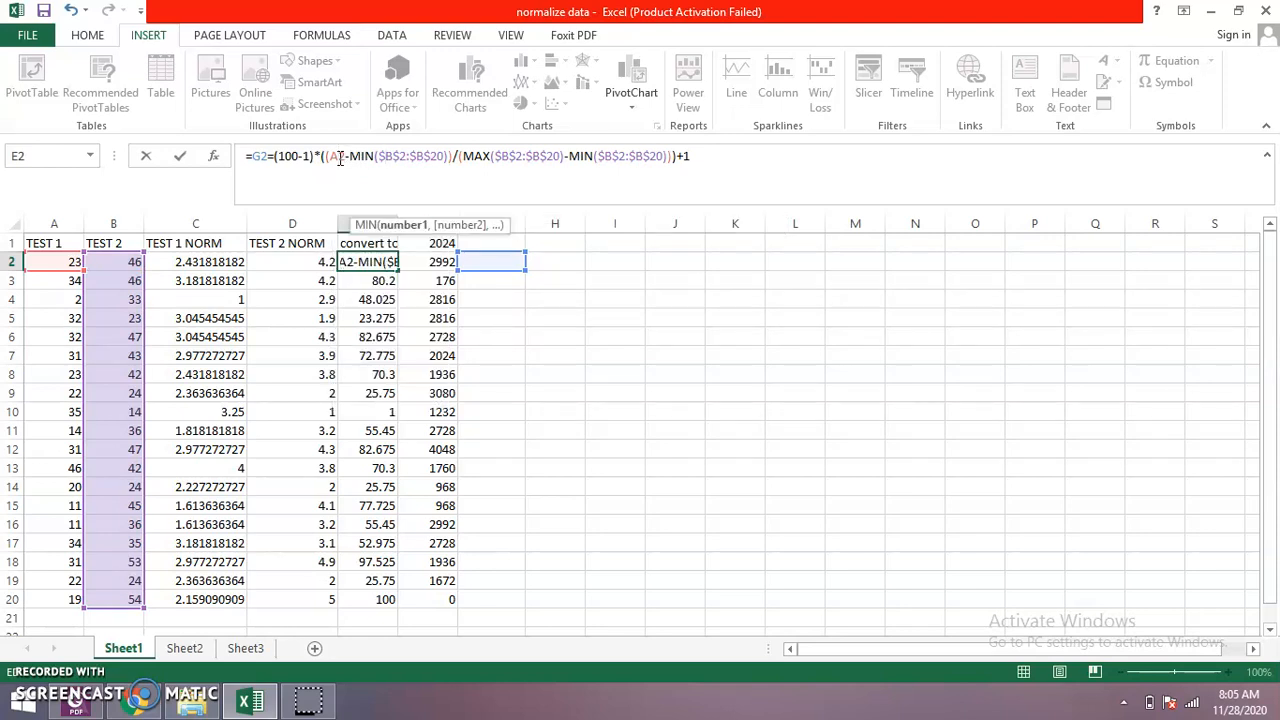
key(Delete)
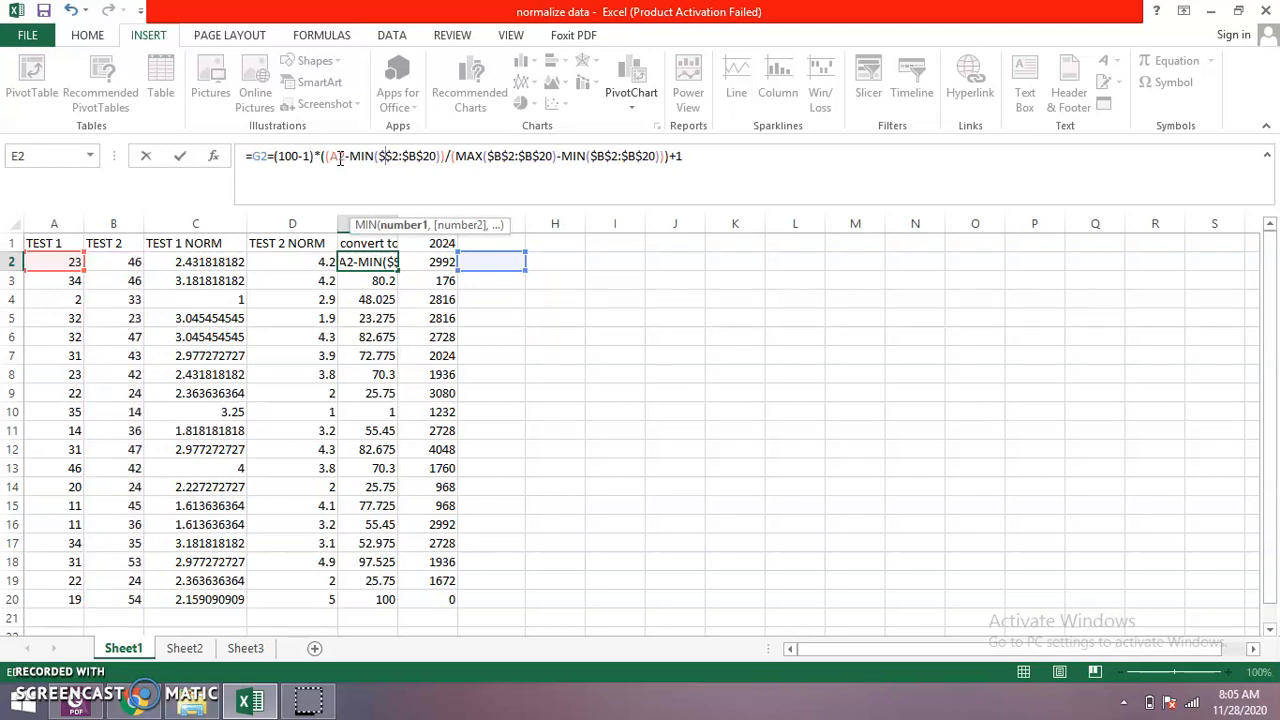
text(A)
key(Right)
key(Right)
key(Right)
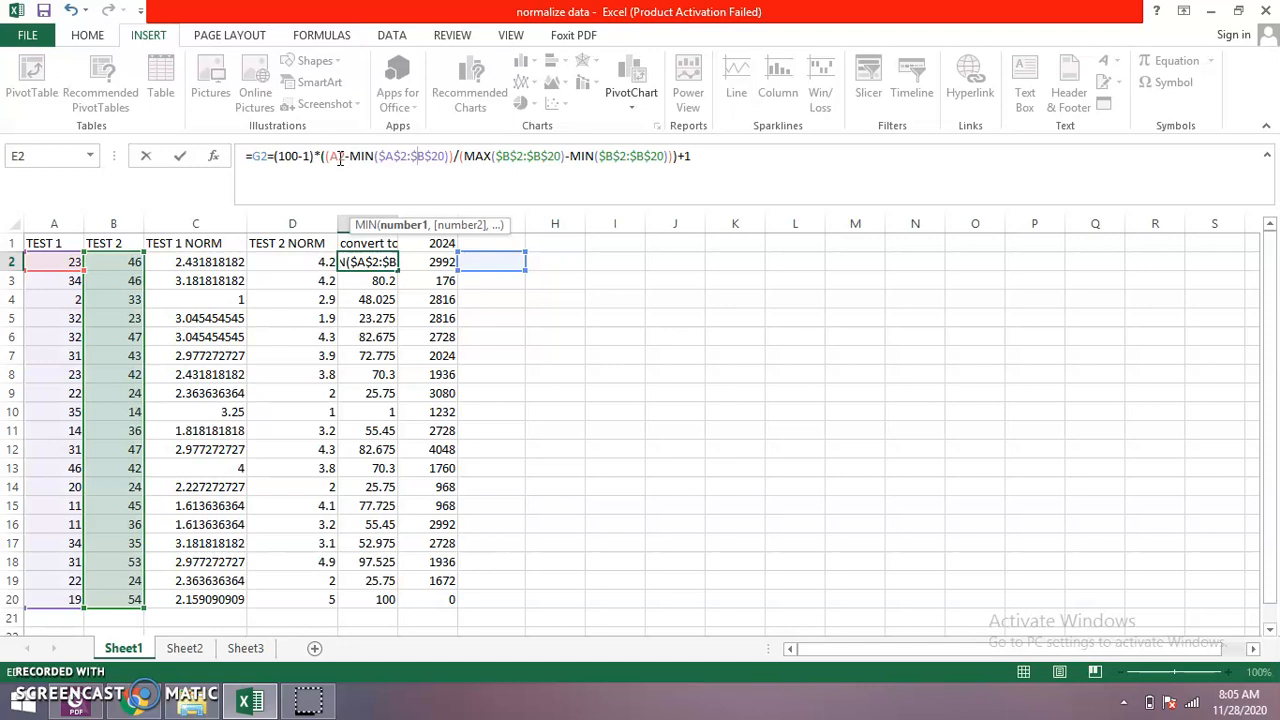
key(Delete)
text(A)
key(Right)
key(Right)
key(Right)
key(Right)
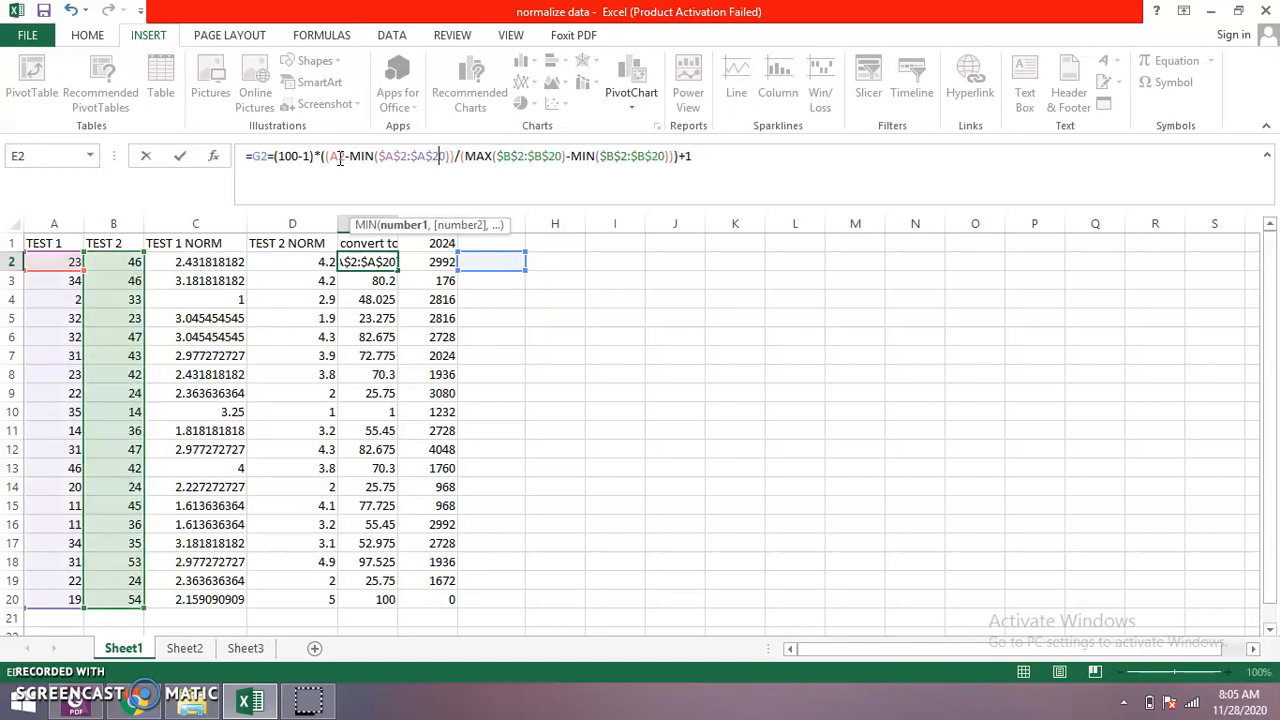
- Change the MAX range in the E2 formula to $A$2:$A$20
key(Right)
key(Right)
key(Right)
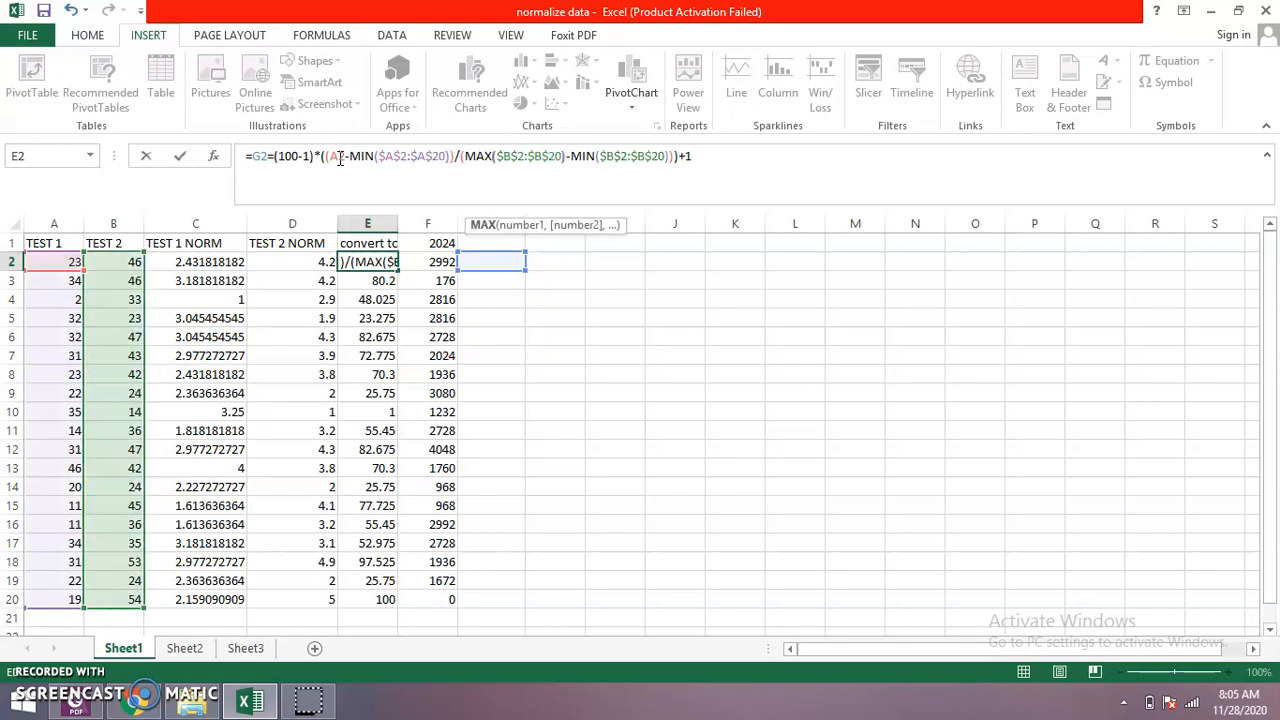
key(Right)
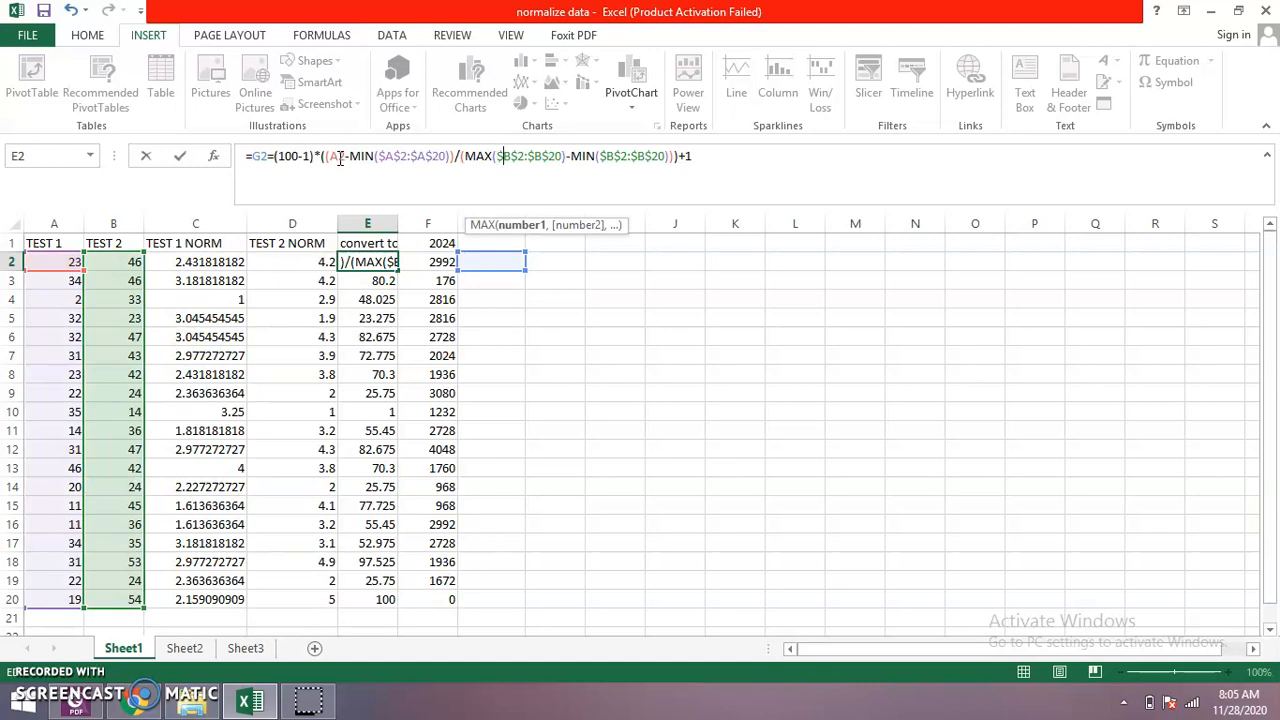
key(BackSpace)
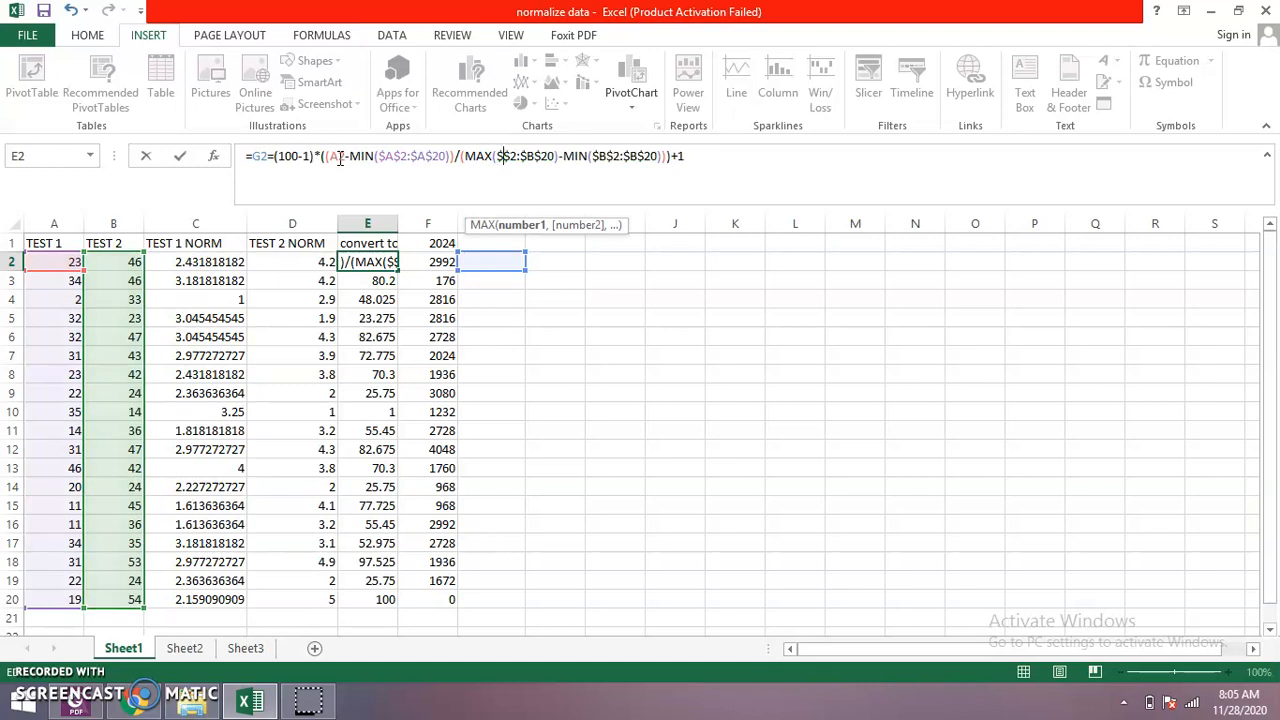
text(A)
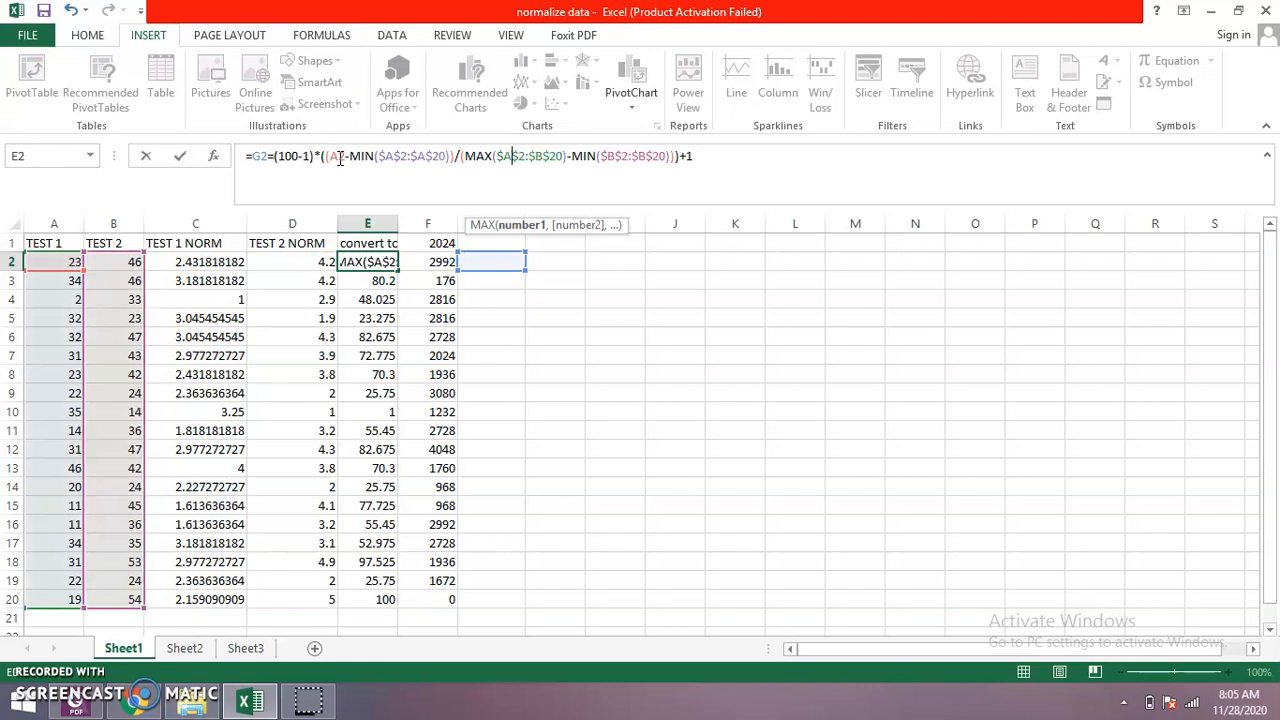
key(Right)
key(Delete)
text(A)
- Change the second MIN range in the E2 formula to $A$2:$A$20
key(Right)
key(Right)
key(Right)
key(Right)
key(Right)
key(Right)
key(Right)
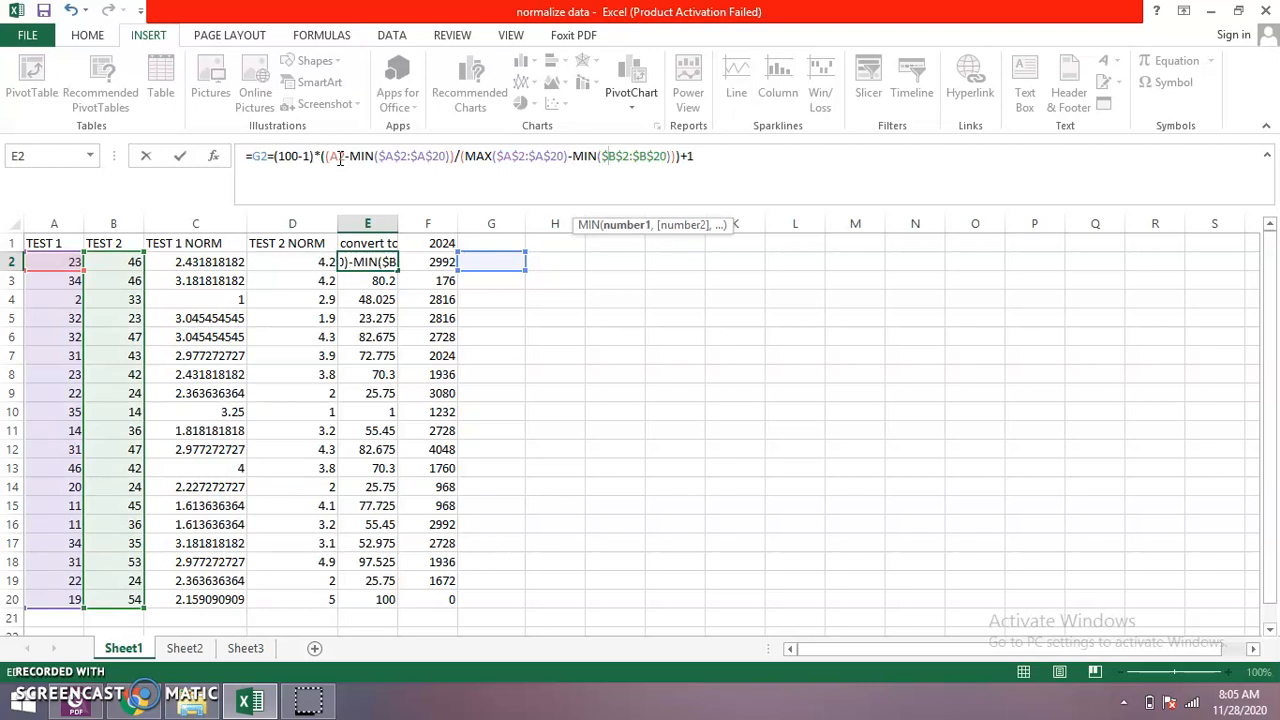
key(BackSpace)
text(A)
key(Right)
key(Right)
key(Right)
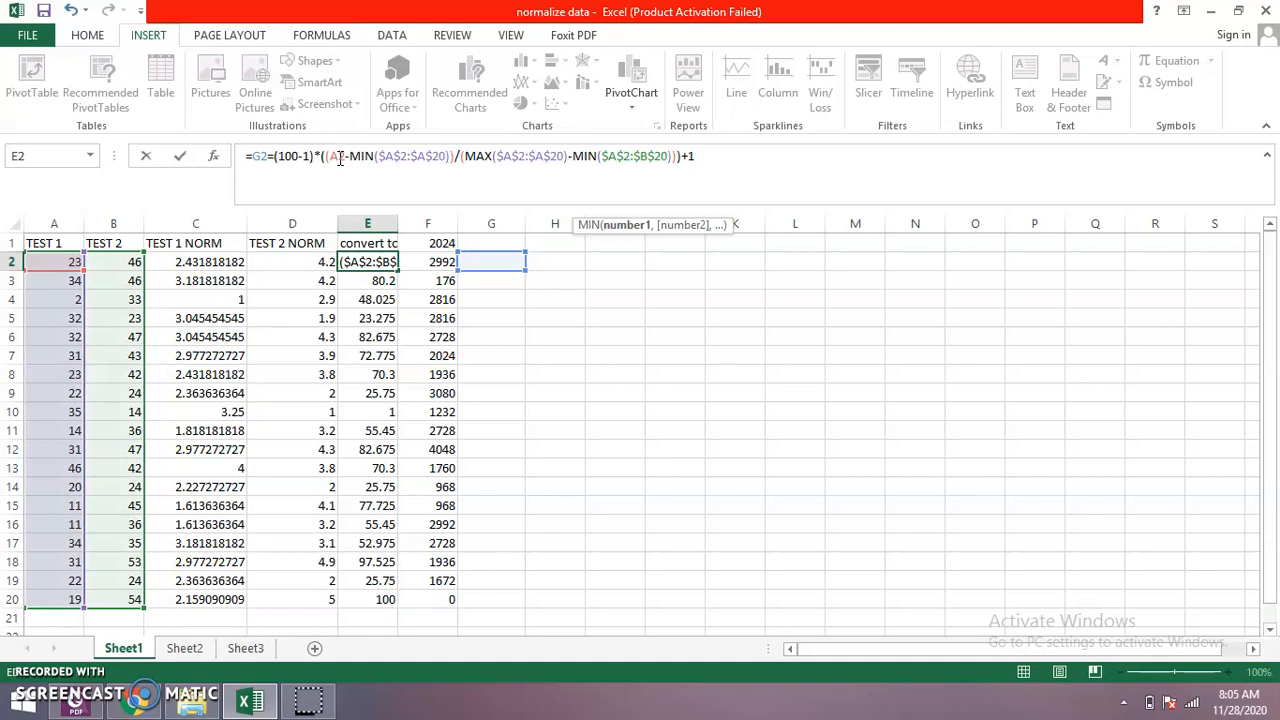
key(Delete)
text(A)
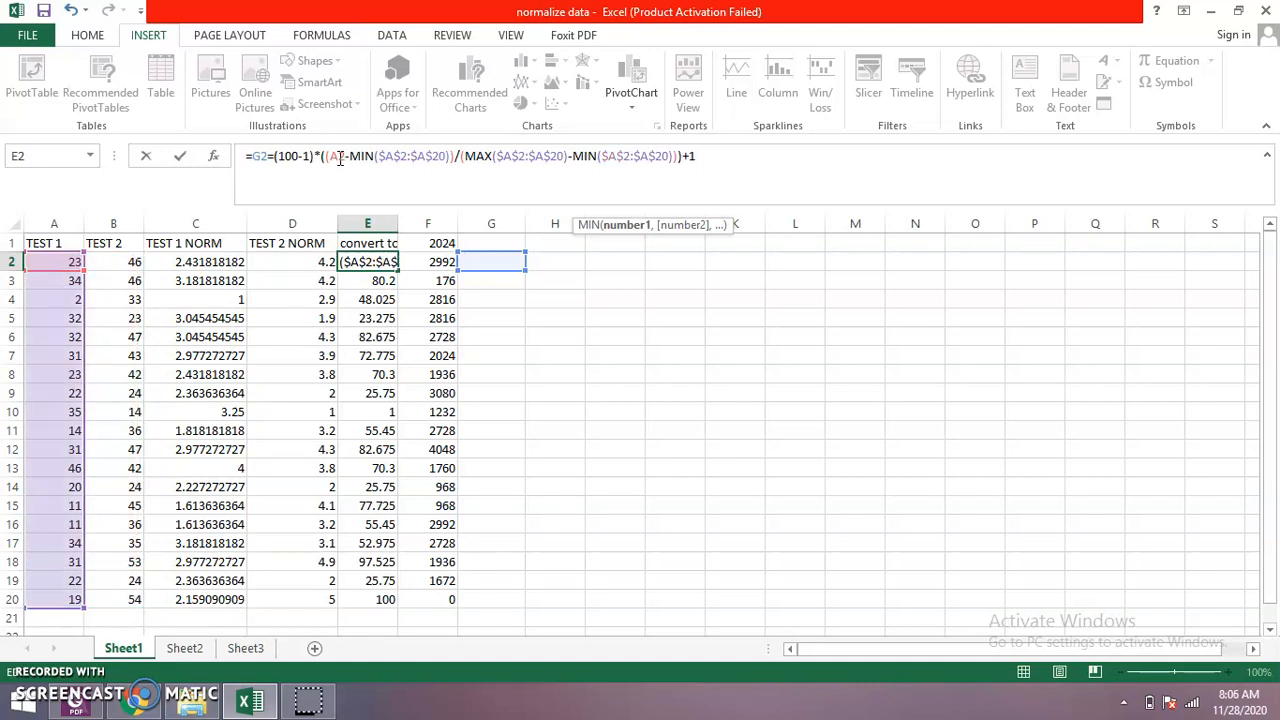
- Commit the edited E2 formula and undo that entry to restore the original convert-to-100 formula
click(495, 284)
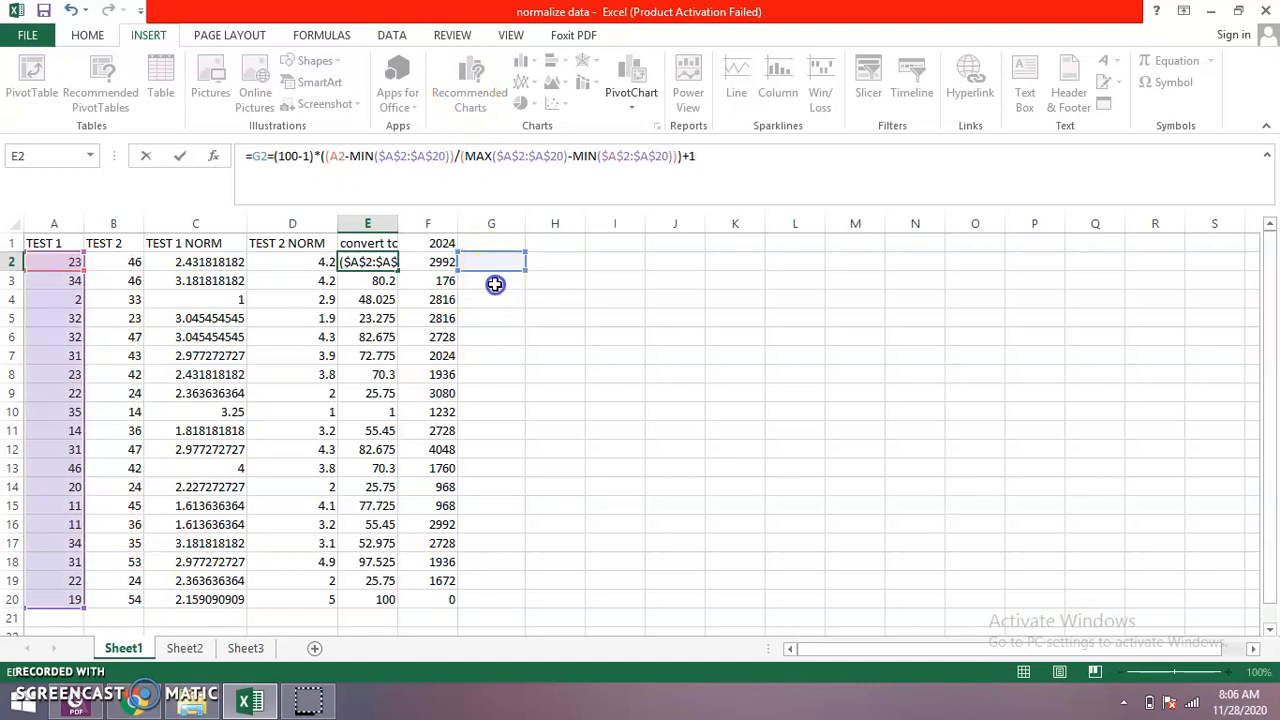
click(495, 260)
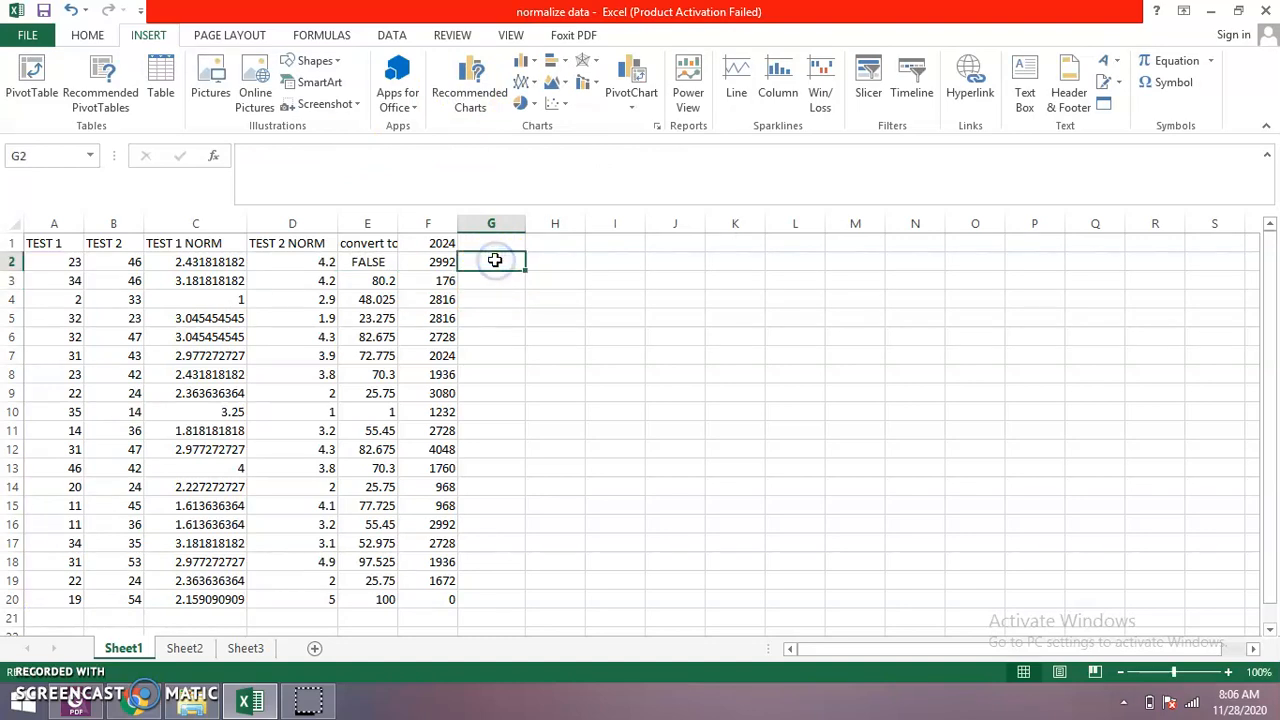
key(ctrl+z)
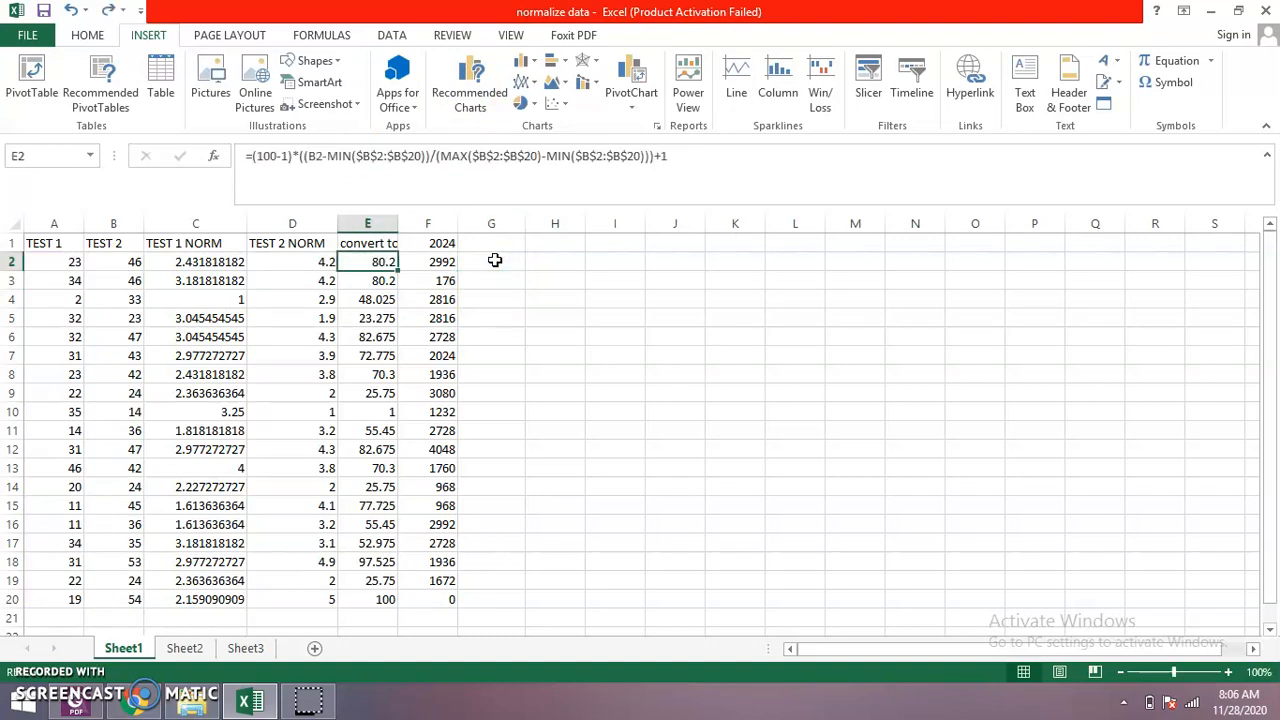
- Examine the full convert-to-100 formula in E2 and its B2 reference
click(690, 156)
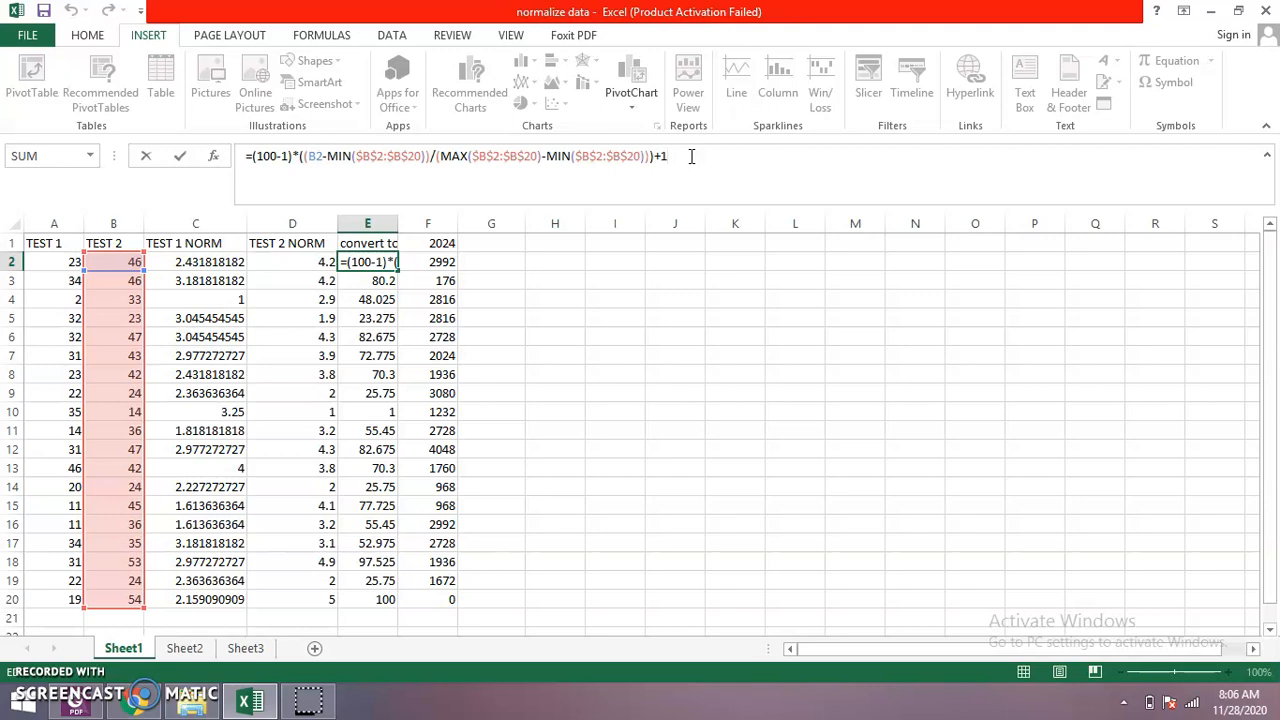
drag(666, 156, 244, 155)
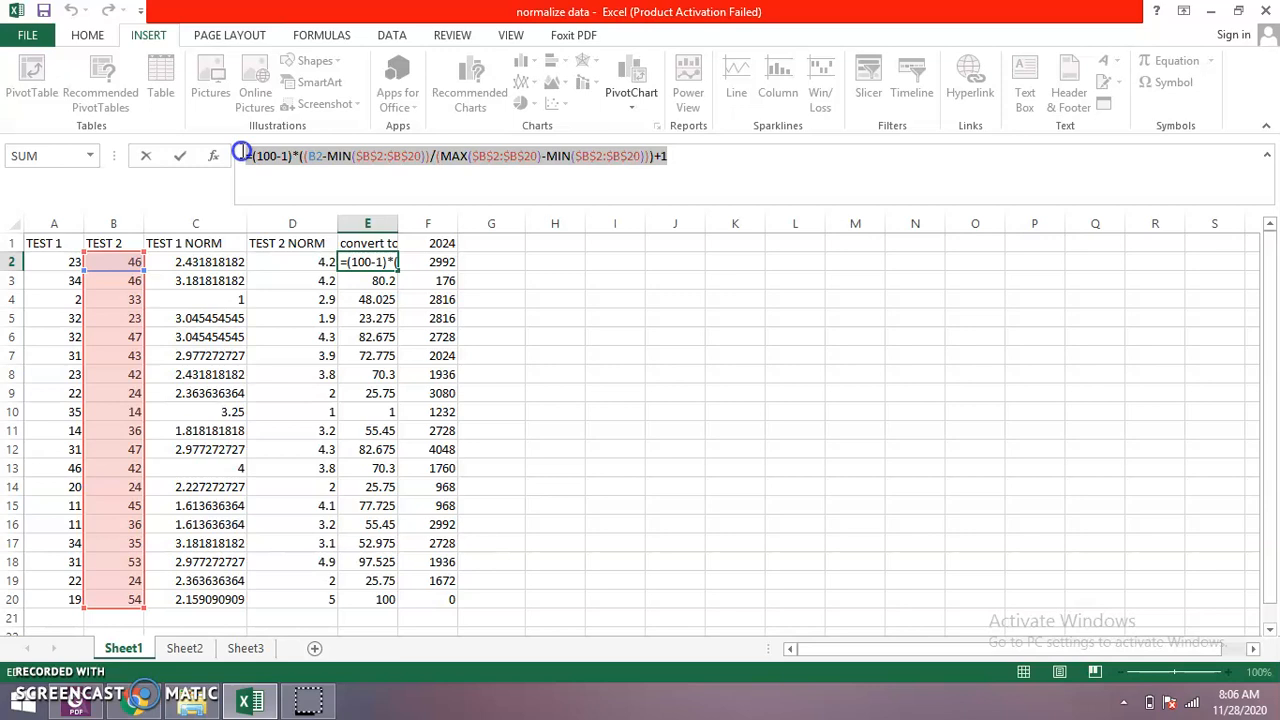
click(323, 188)
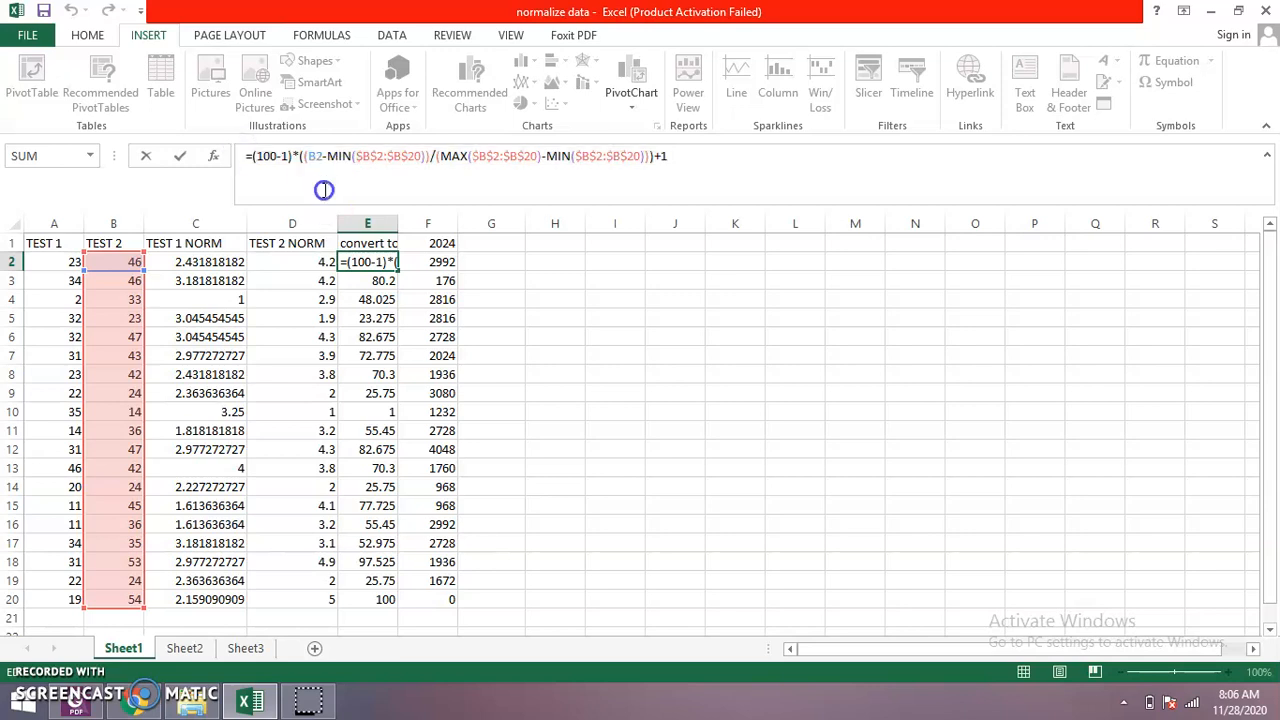
click(323, 155)
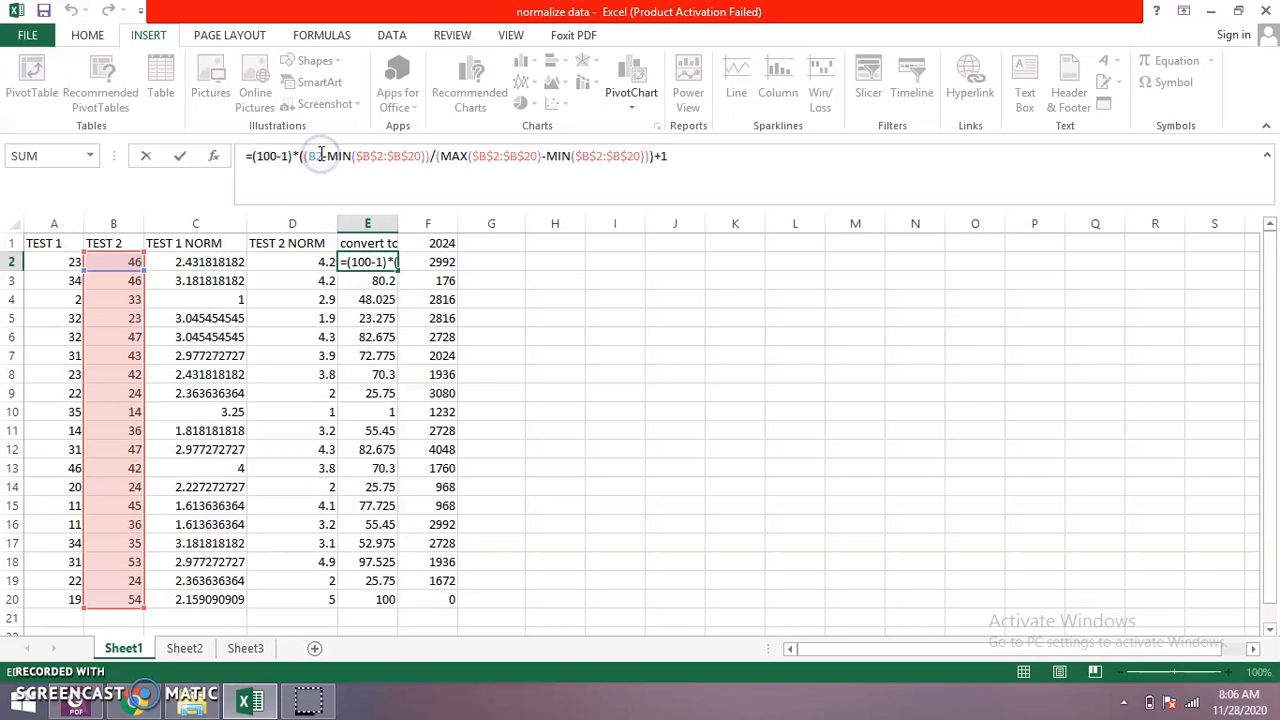
click(496, 263)
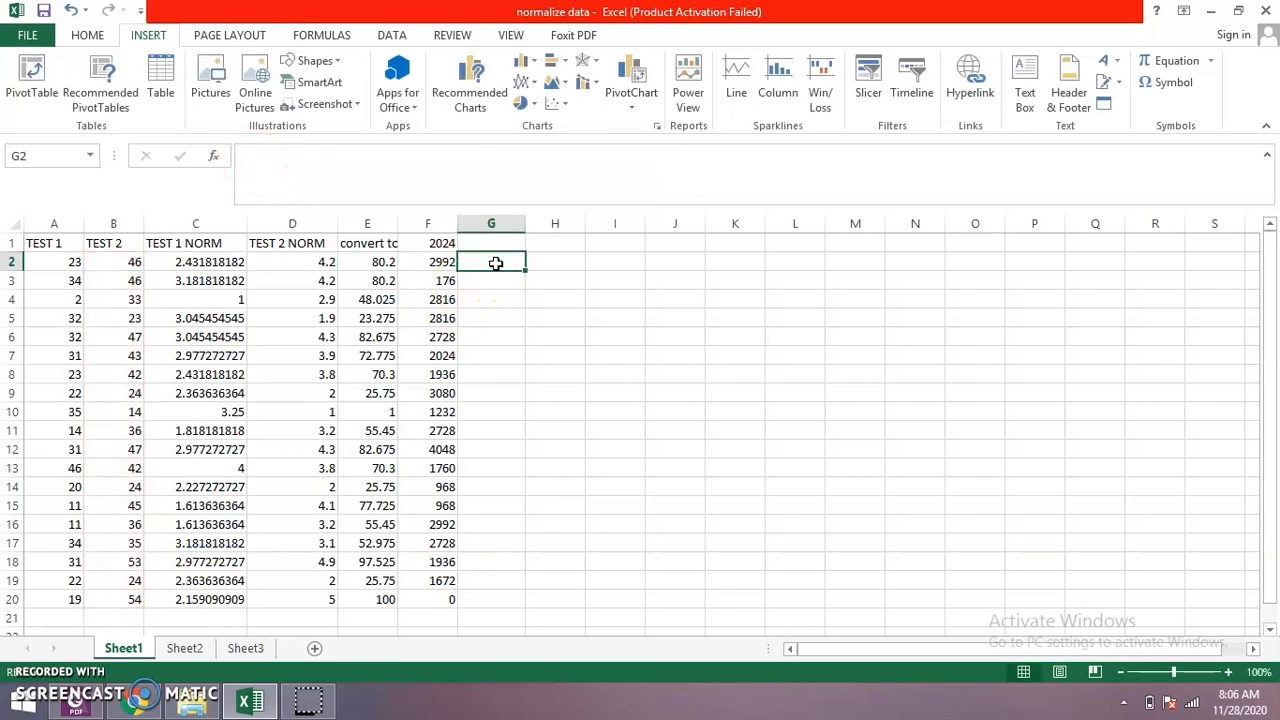
- Try to copy the full convert-to-100 formula from E2 into G2
key(Left)
key(Left)
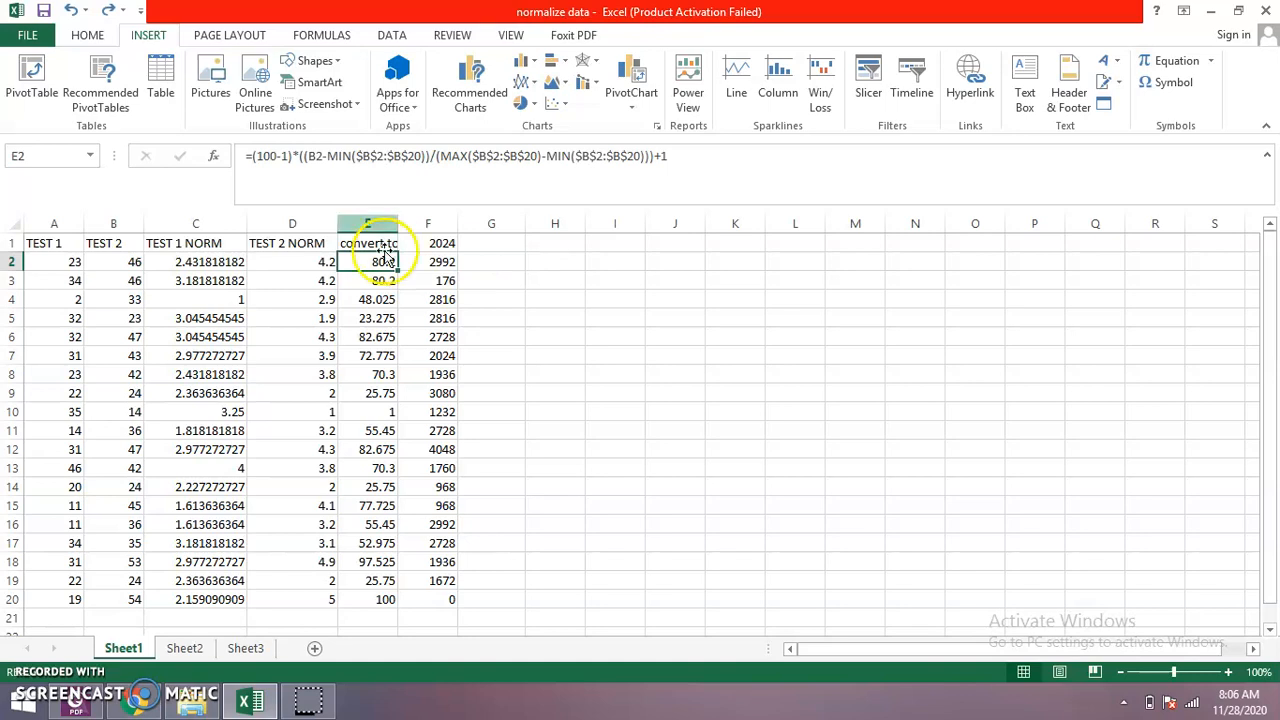
click(495, 156)
drag(495, 156, 703, 162)
key(ctrl+c)
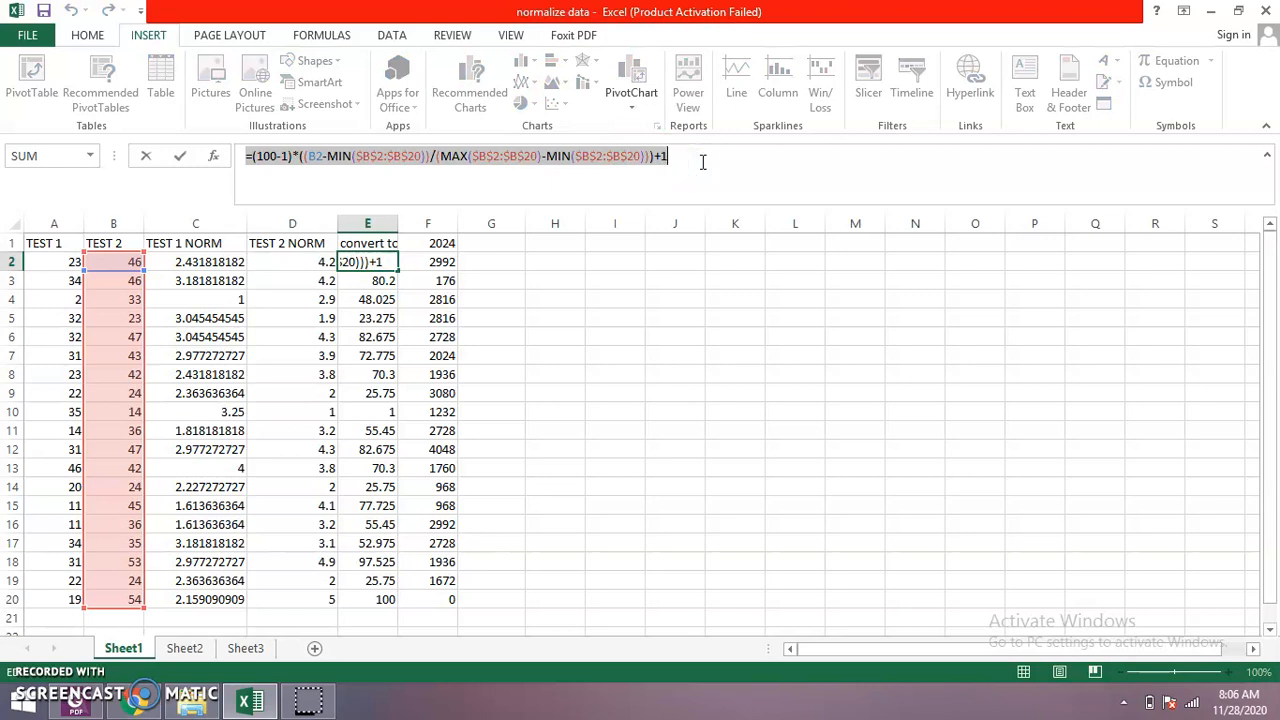
click(510, 260)
key(ctrl+v)
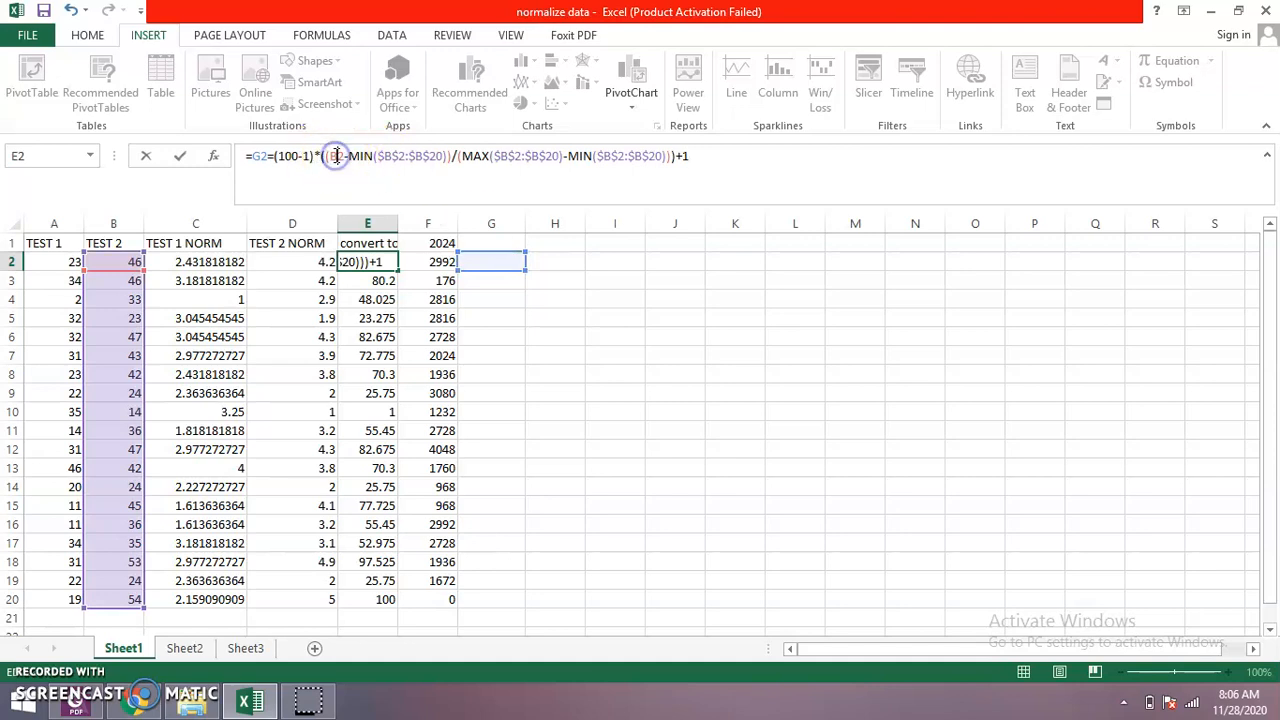
- Inspect the TEST 1 NORM formula in C3 and remove the stray I5 reference inserted into it
click(211, 280)
click(322, 160)
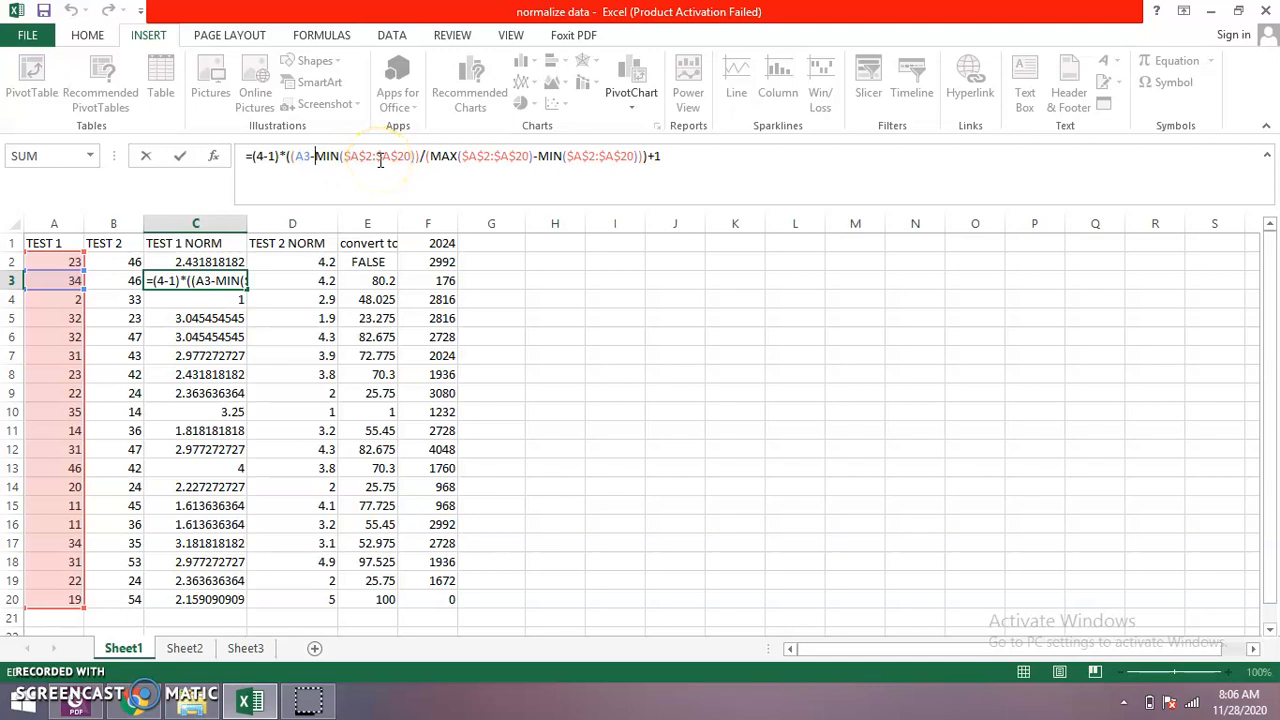
click(600, 316)
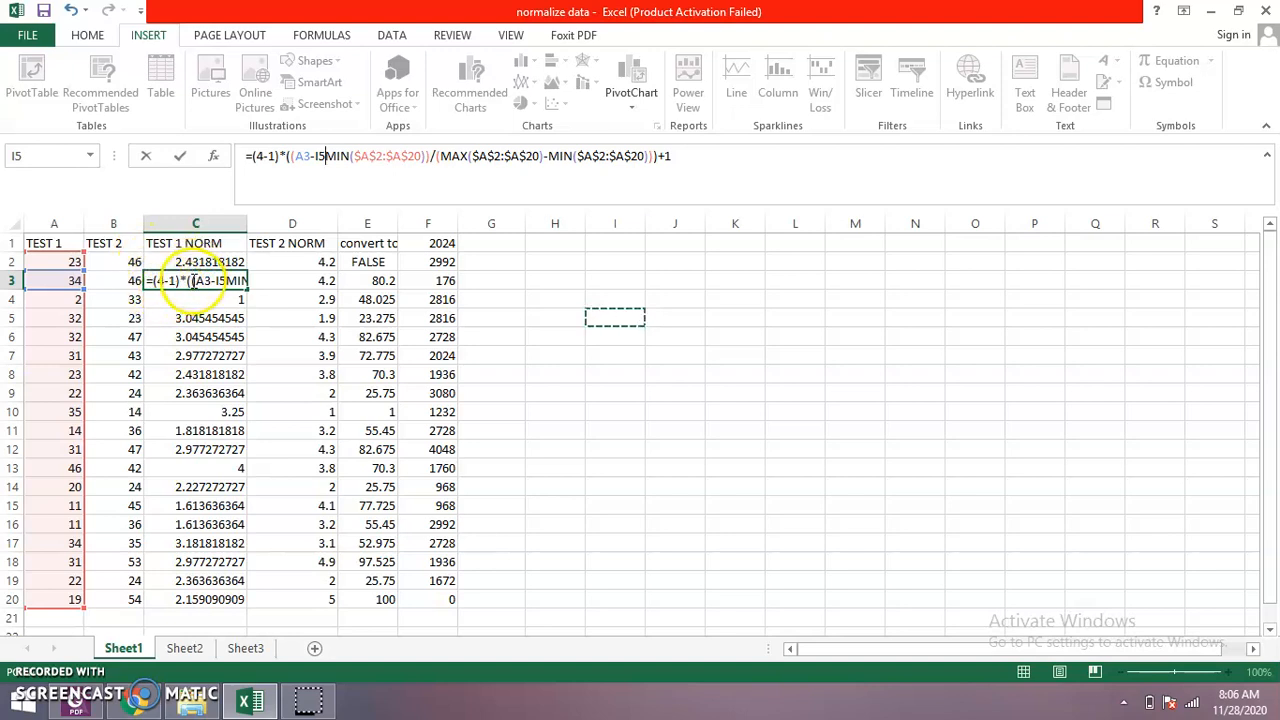
key(BackSpace)
key(BackSpace)
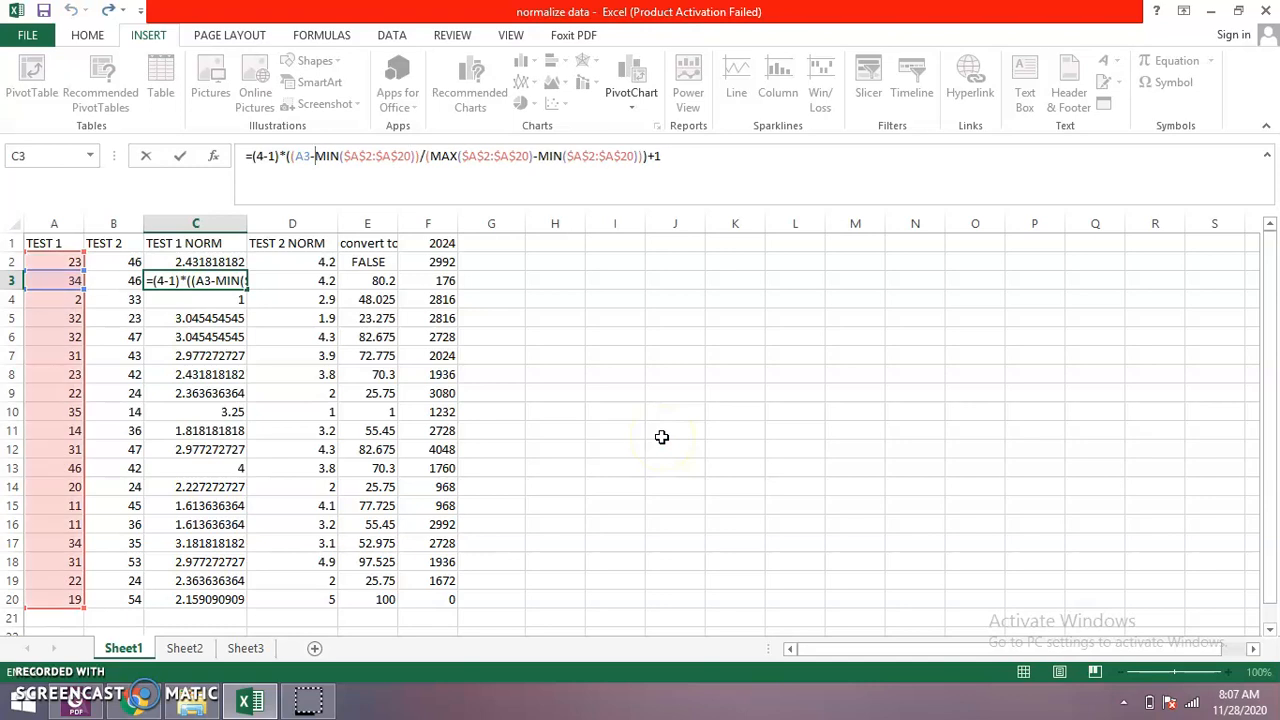
- Undo the accidental cell-reference edits to the TEST 1 NORM formula in C3
click(661, 437)
key(BackSpace)
key(BackSpace)
key(BackSpace)
click(661, 437)
click(806, 357)
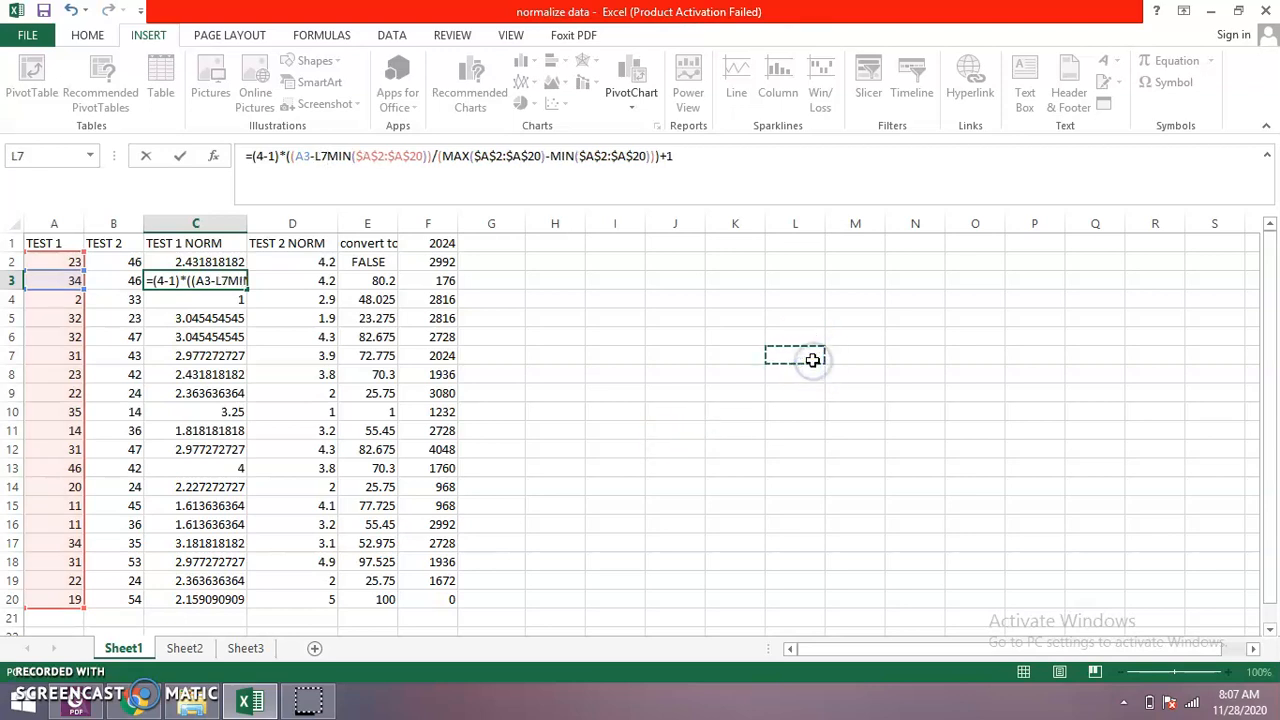
key(ctrl+z)
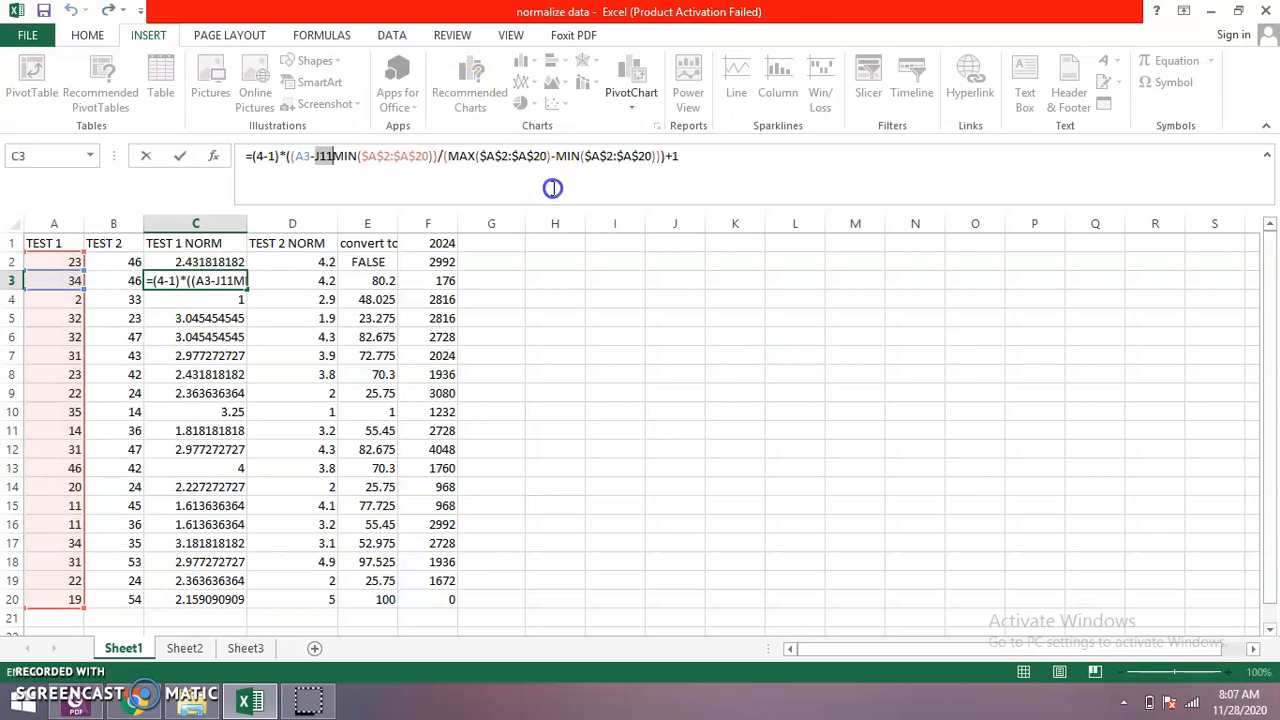
click(248, 157)
key(ctrl+y)
click(970, 387)
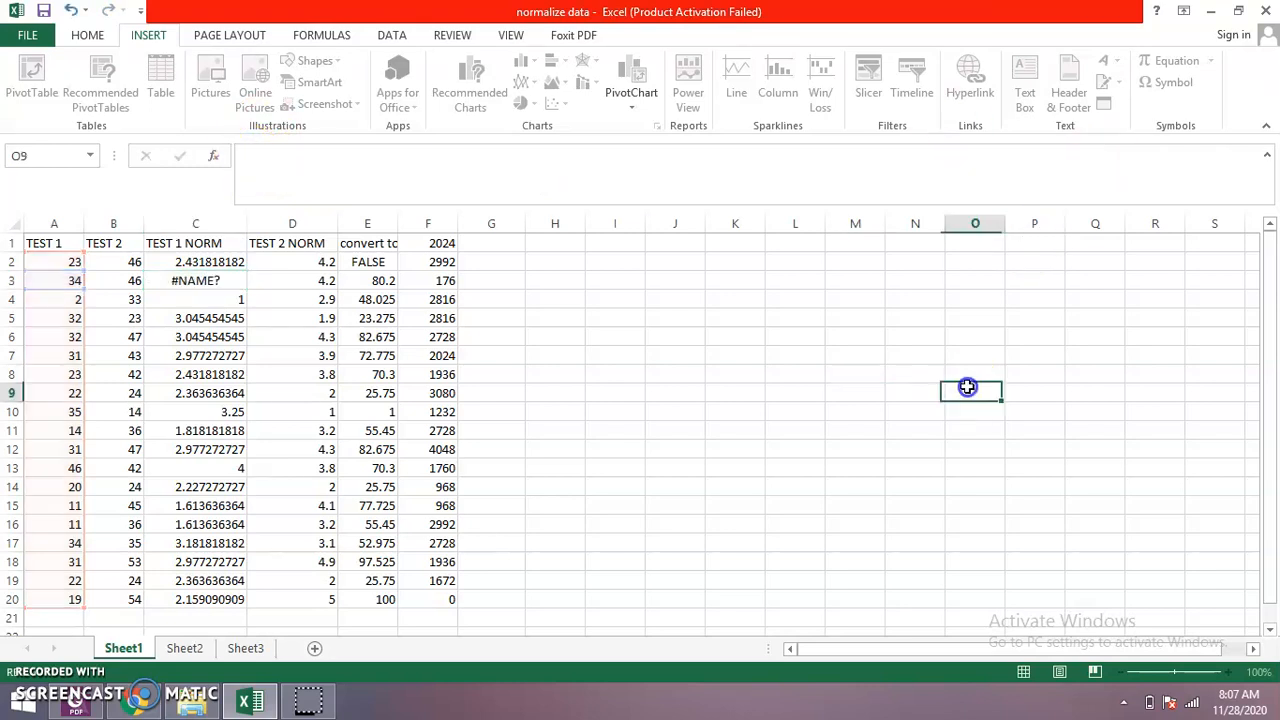
key(ctrl+z)
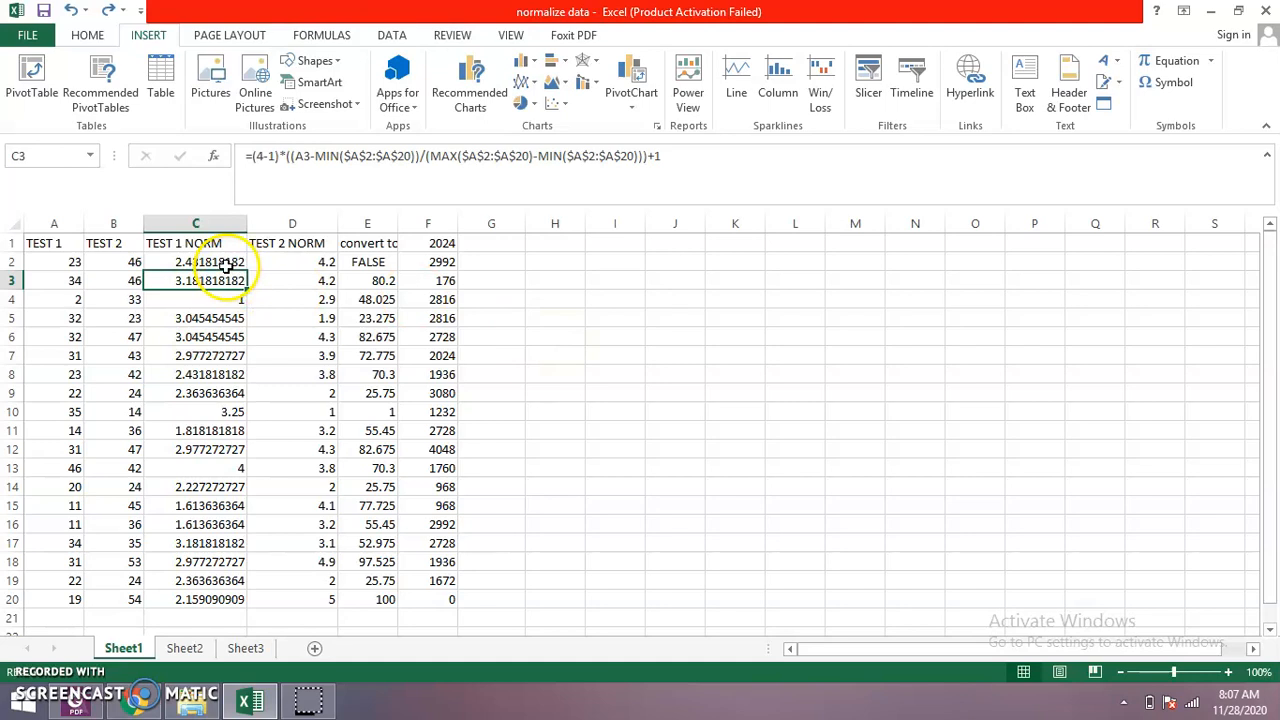
- Clear the entire faulty formula beginning with =G2= from cell E2, including the stray E3 reference
click(370, 262)
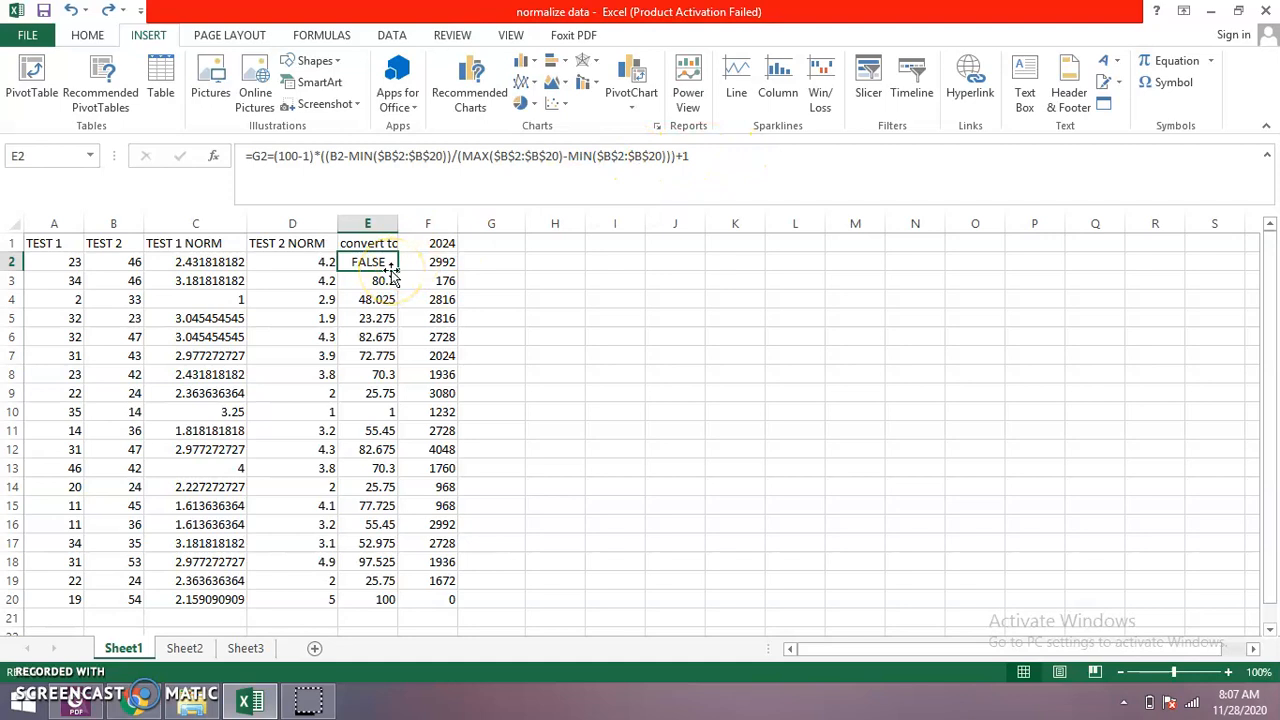
click(267, 154)
drag(250, 157, 465, 175)
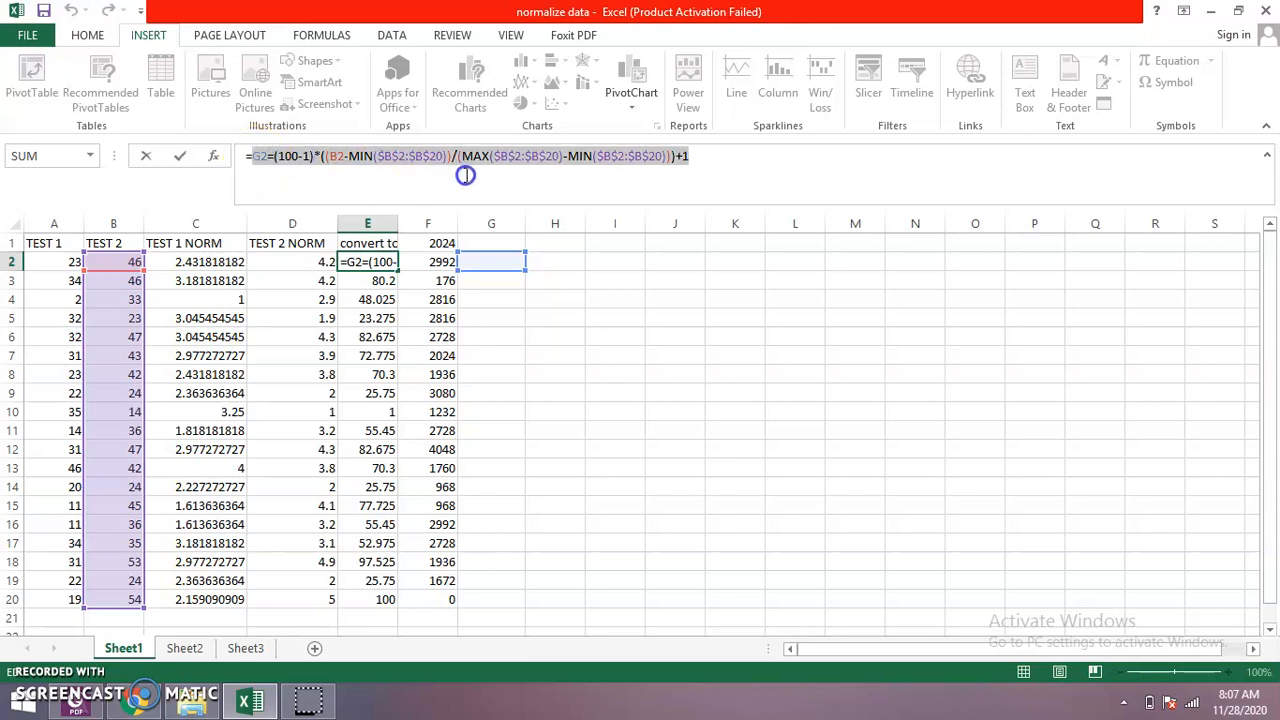
key(BackSpace)
click(630, 298)
click(383, 287)
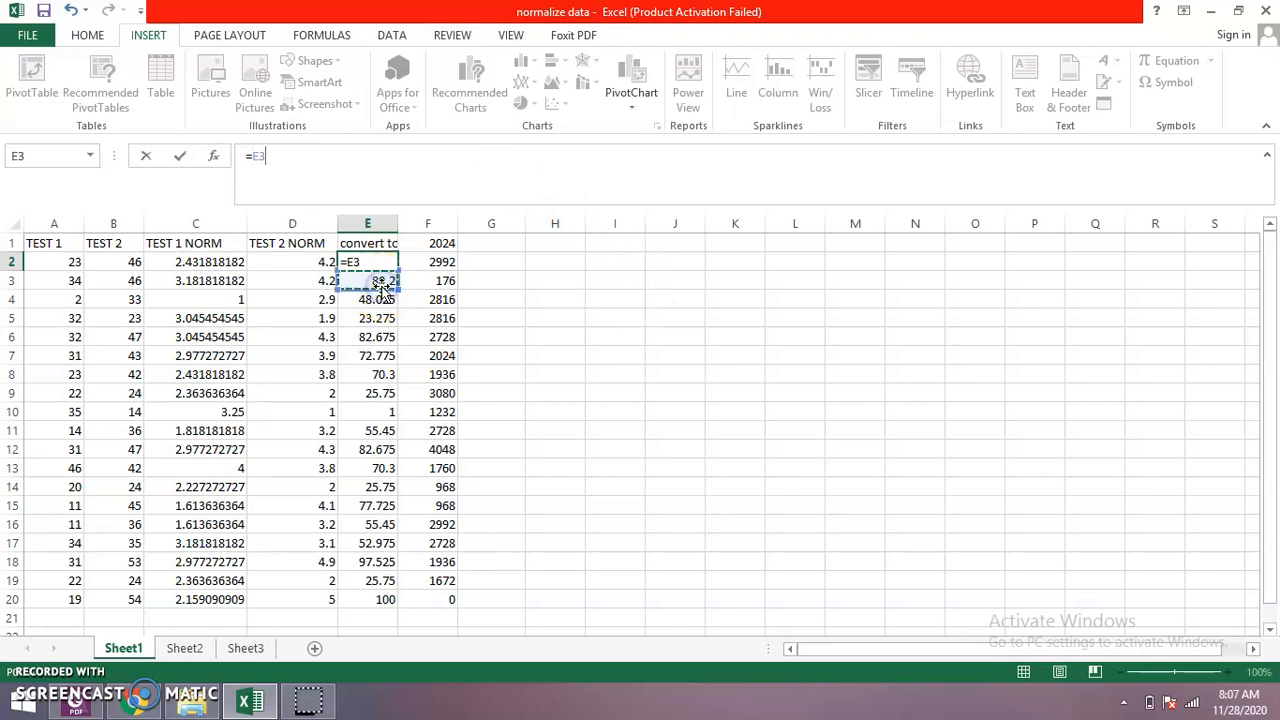
key(BackSpace)
key(BackSpace)
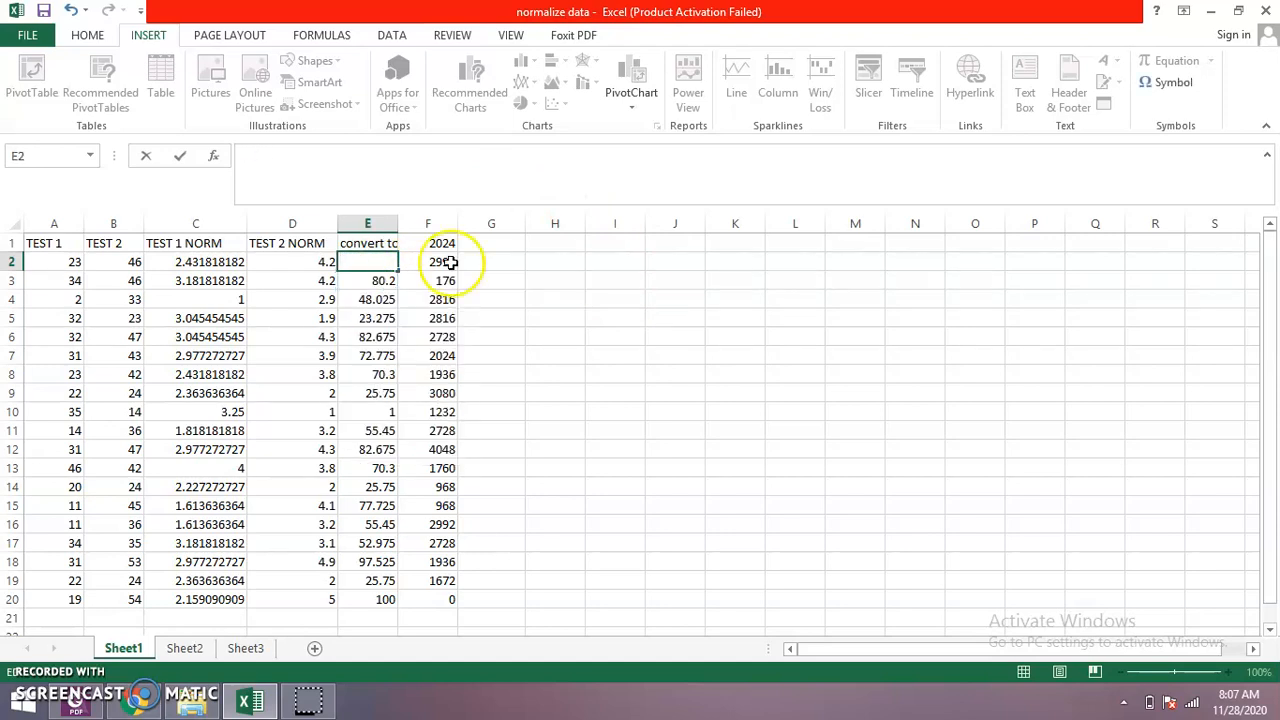
- Undo the clearing of the convert-to-100 formula in E2
click(645, 395)
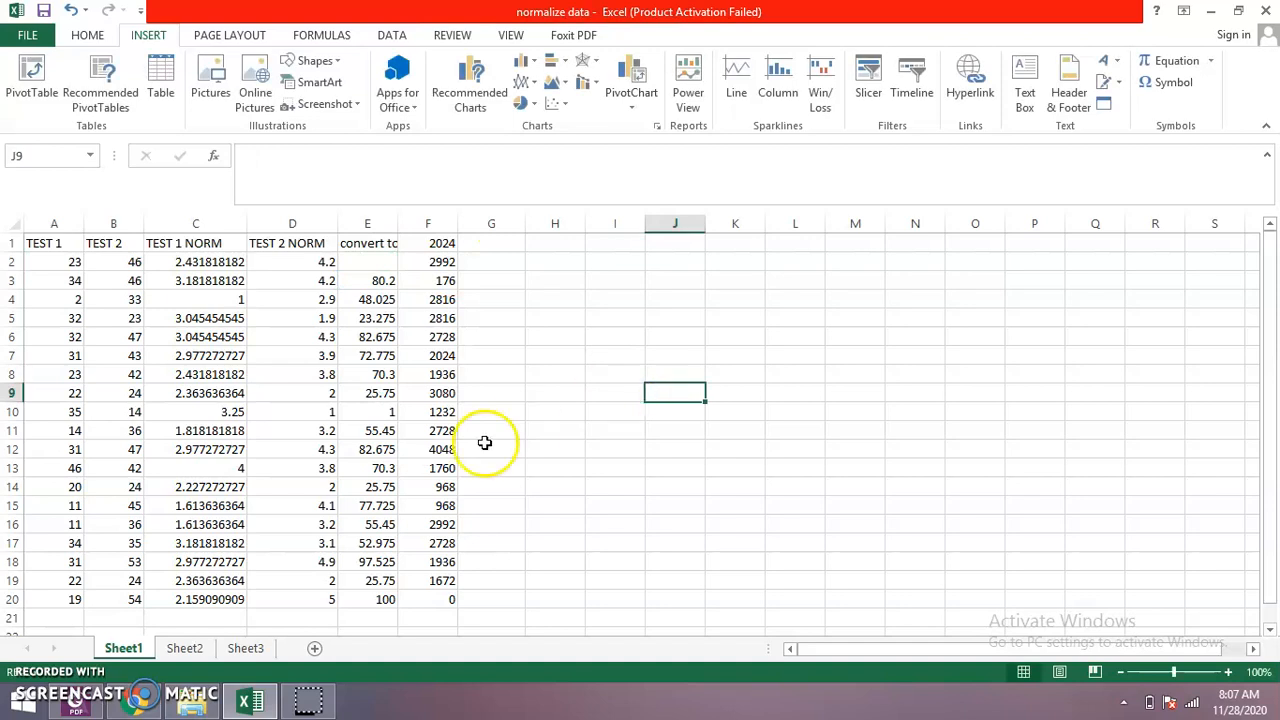
key(ctrl+z)
key(ctrl+z)
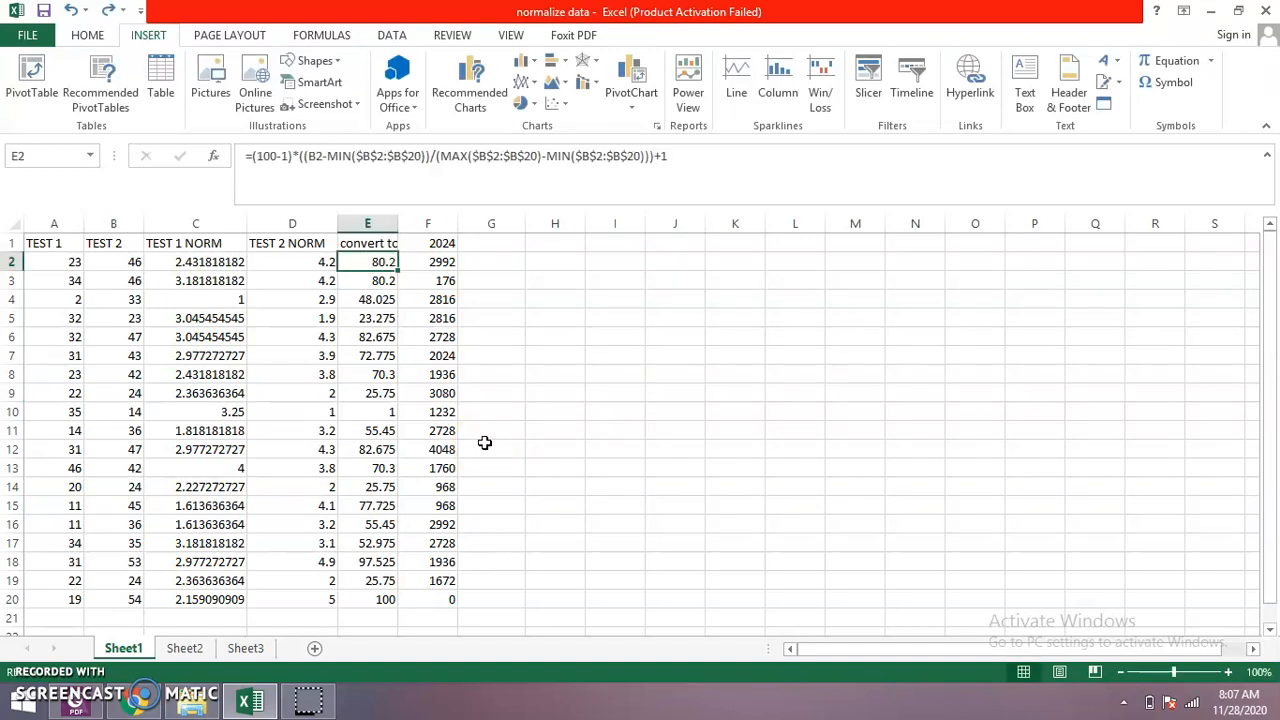
- Copy the full text of the convert-to-100 formula from E2
click(500, 265)
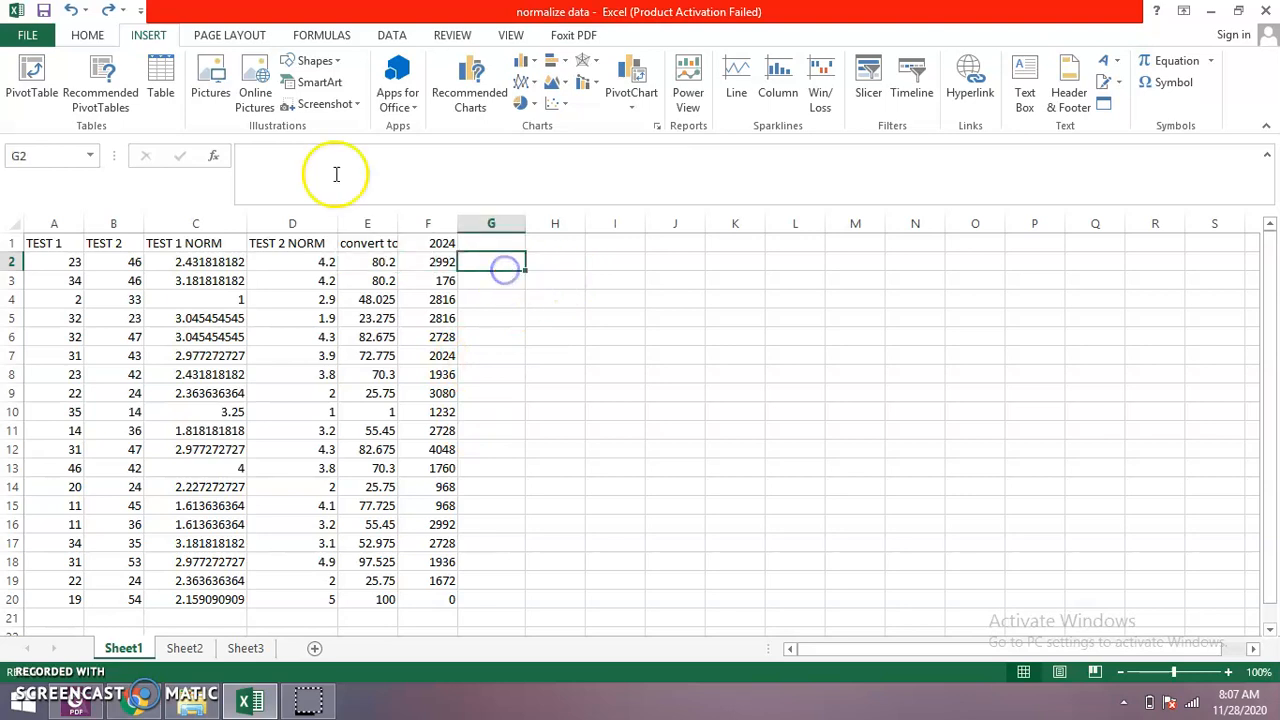
click(358, 262)
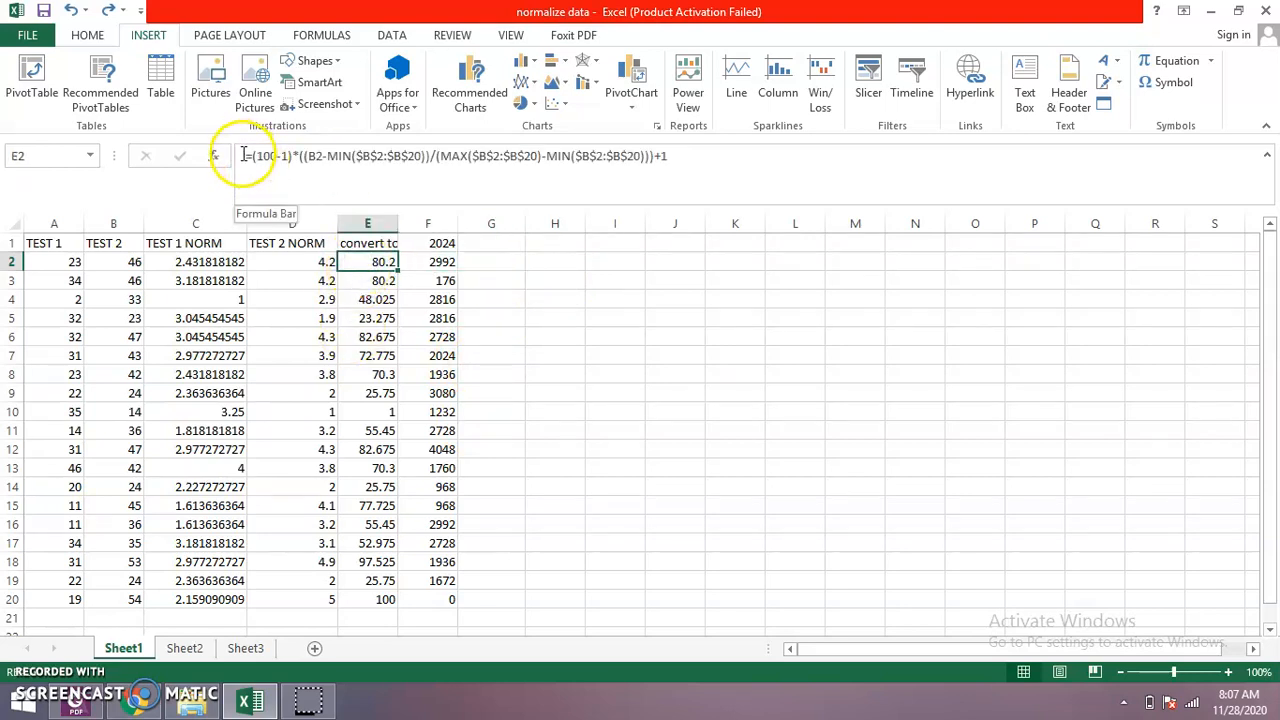
click(558, 150)
key(ctrl+a)
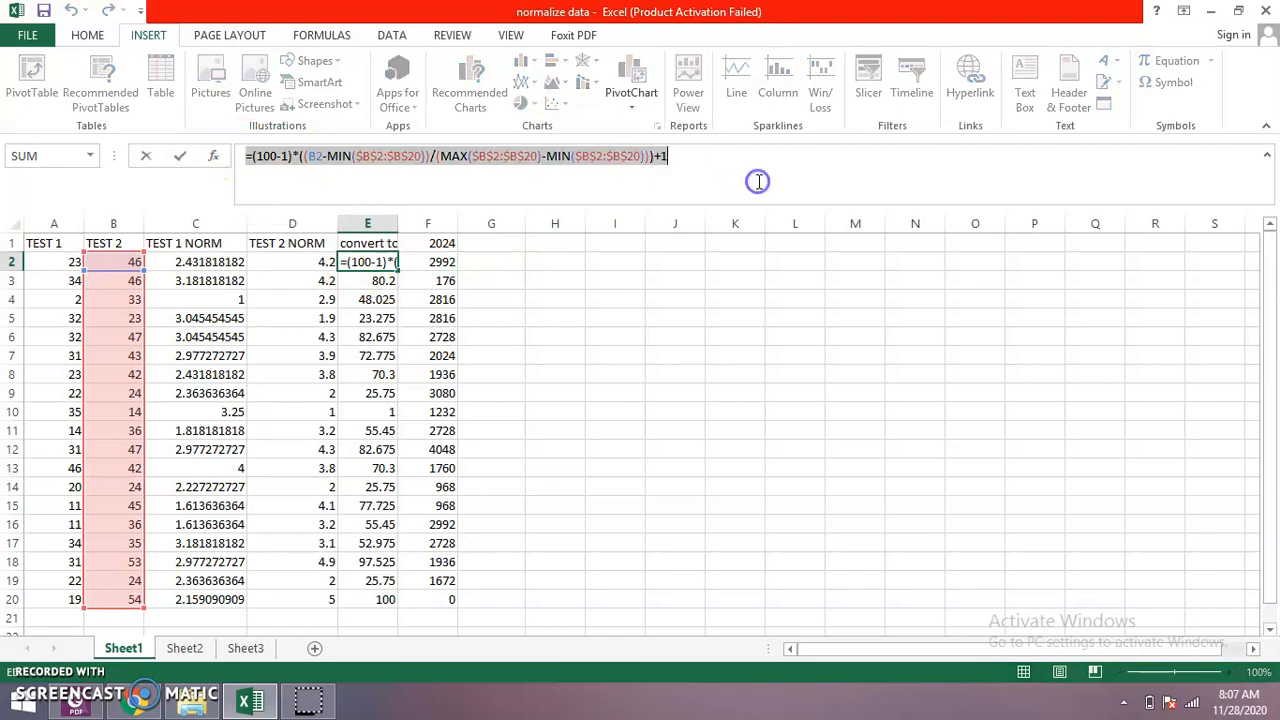
click(750, 390)
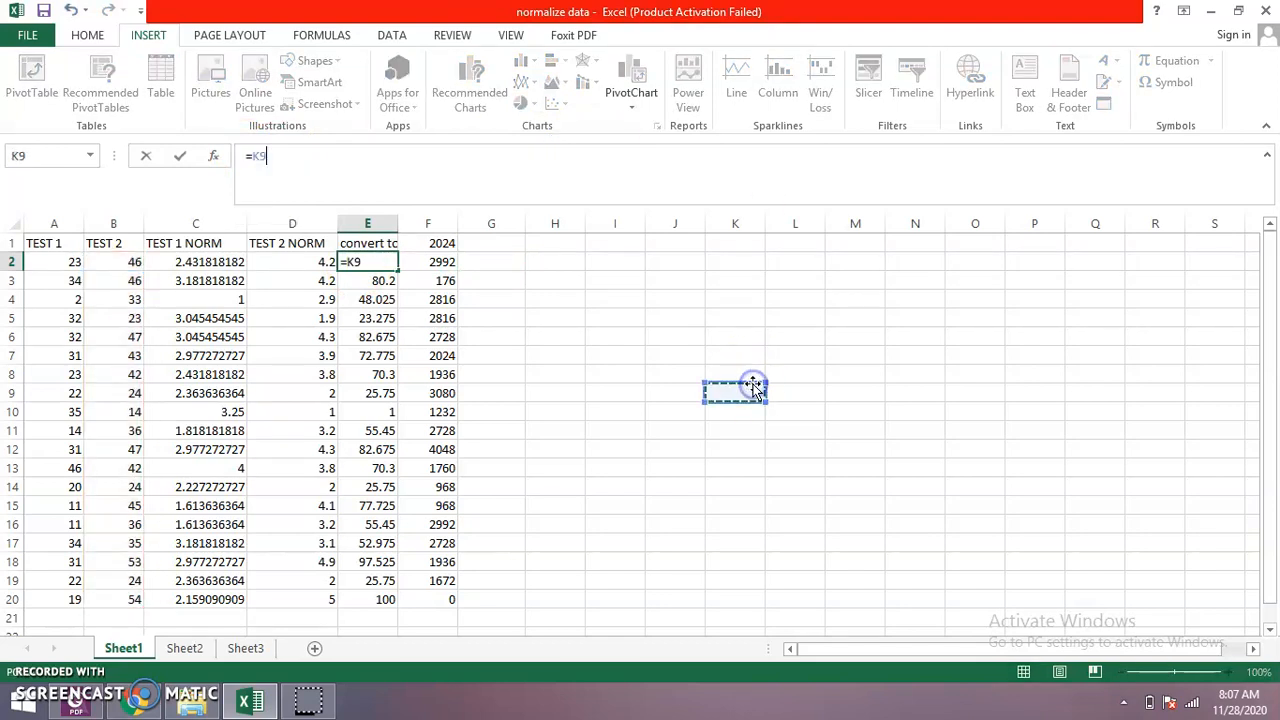
click(503, 261)
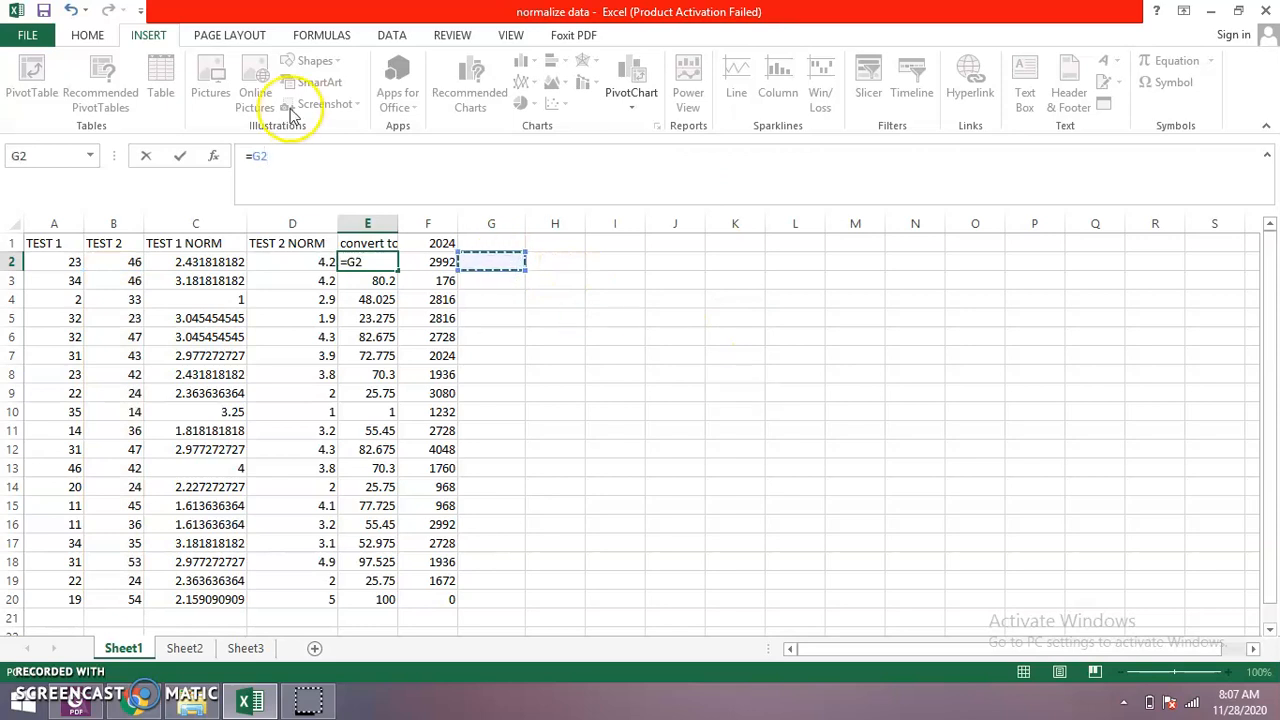
key(BackSpace)
key(BackSpace)
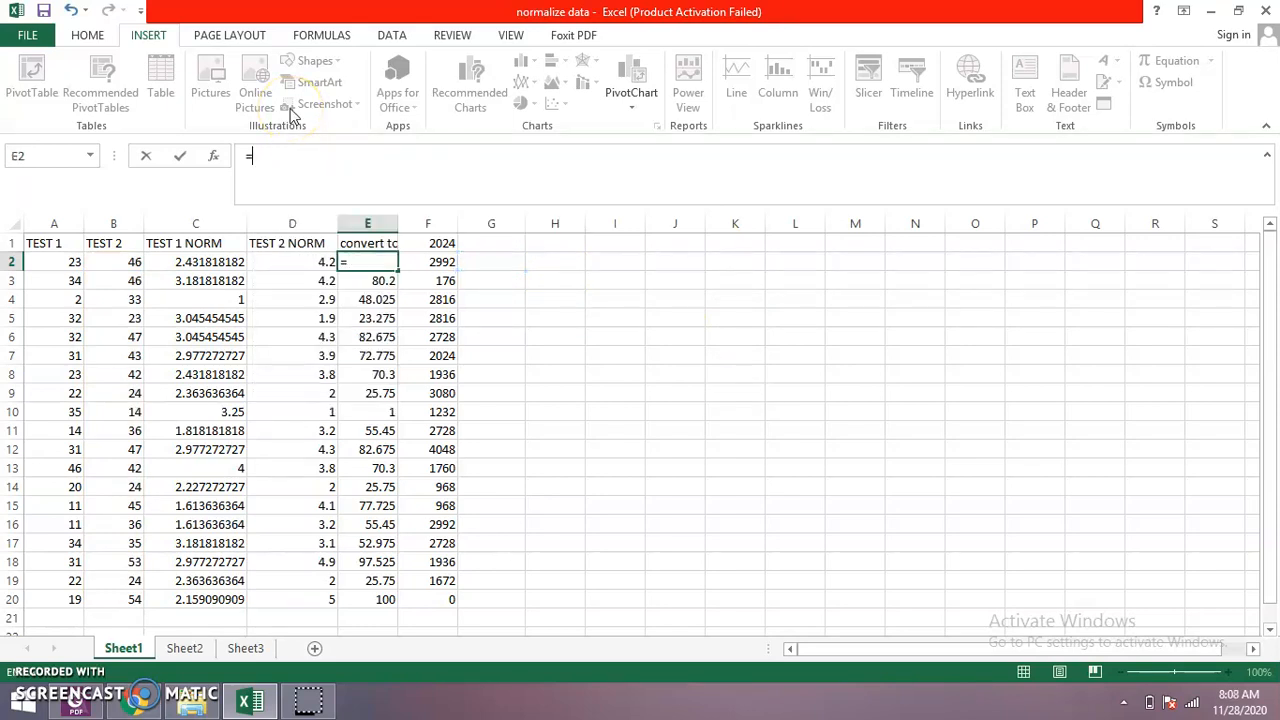
click(407, 174)
click(581, 391)
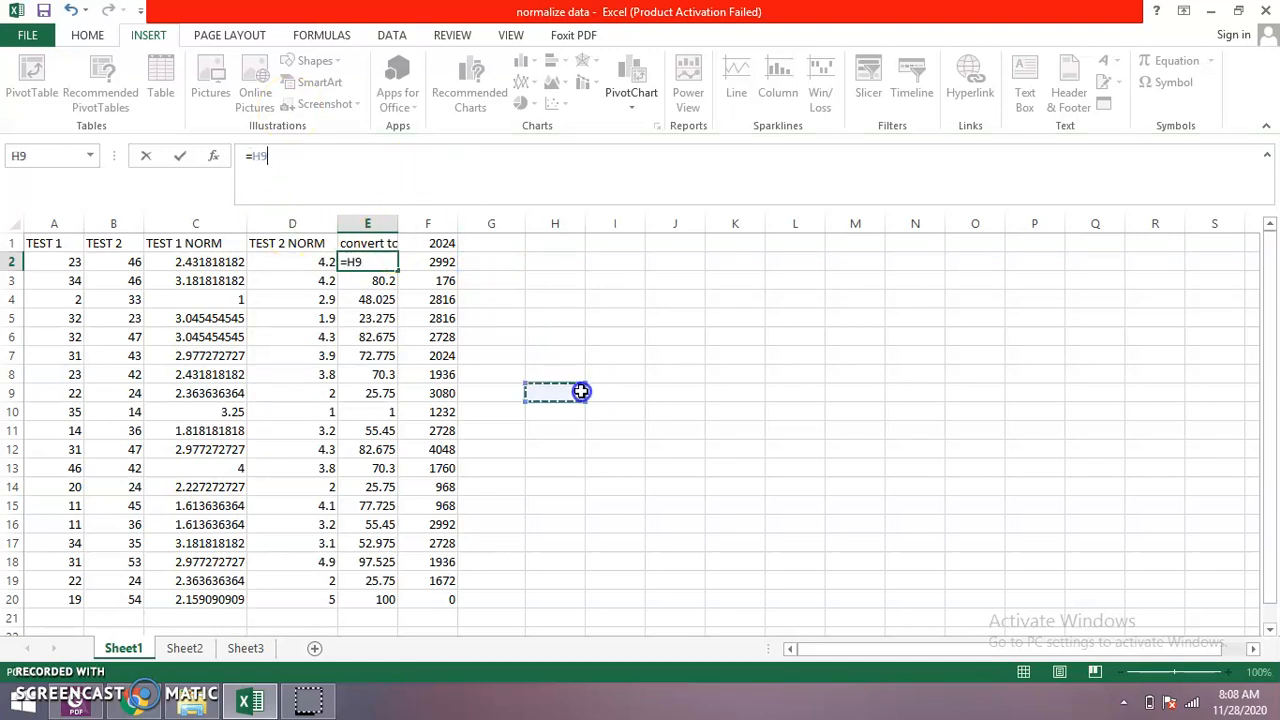
click(741, 370)
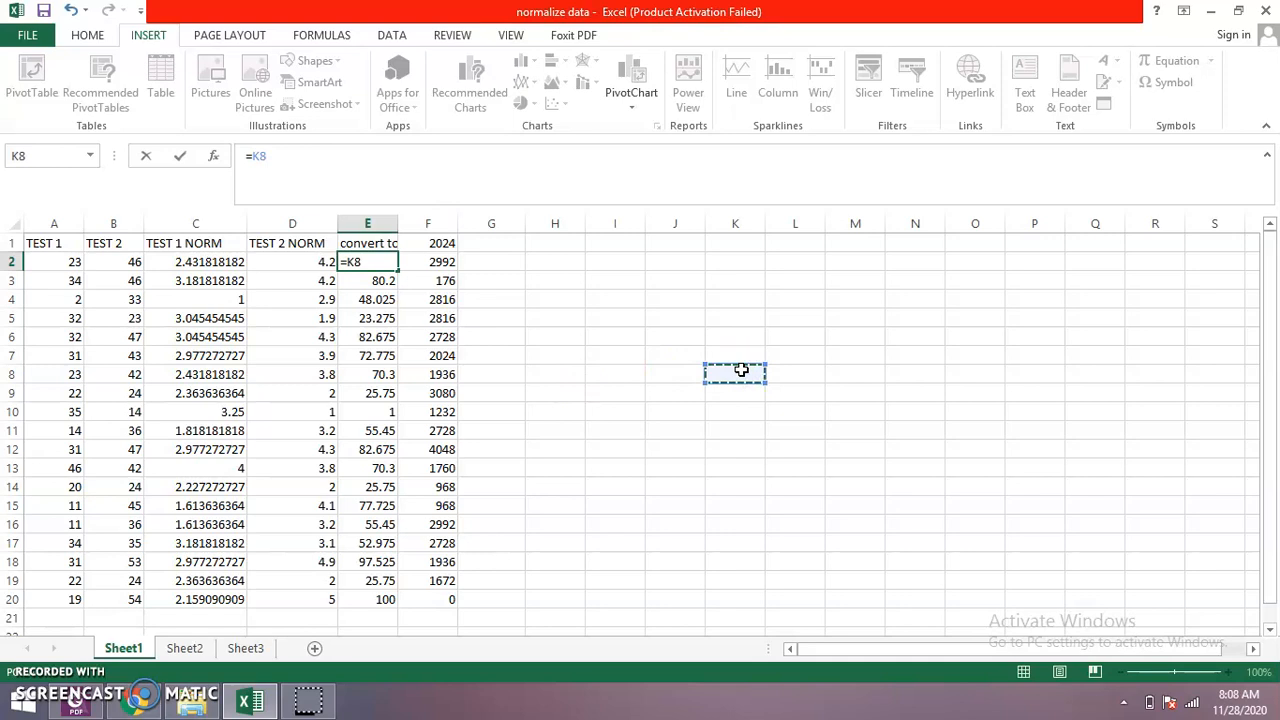
key(ctrl+z)
click(519, 156)
key(BackSpace)
key(BackSpace)
key(BackSpace)
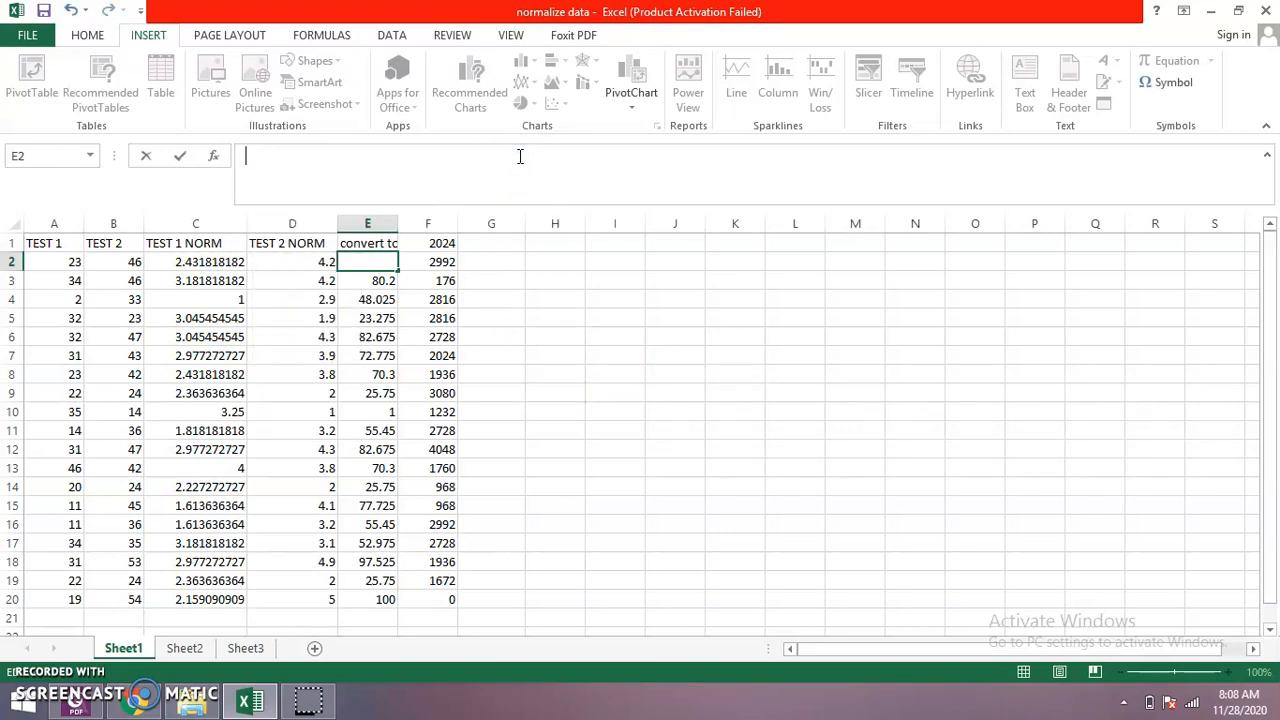
- Restore the convert-to-100 formula in E2 by undoing its accidental deletion
click(628, 427)
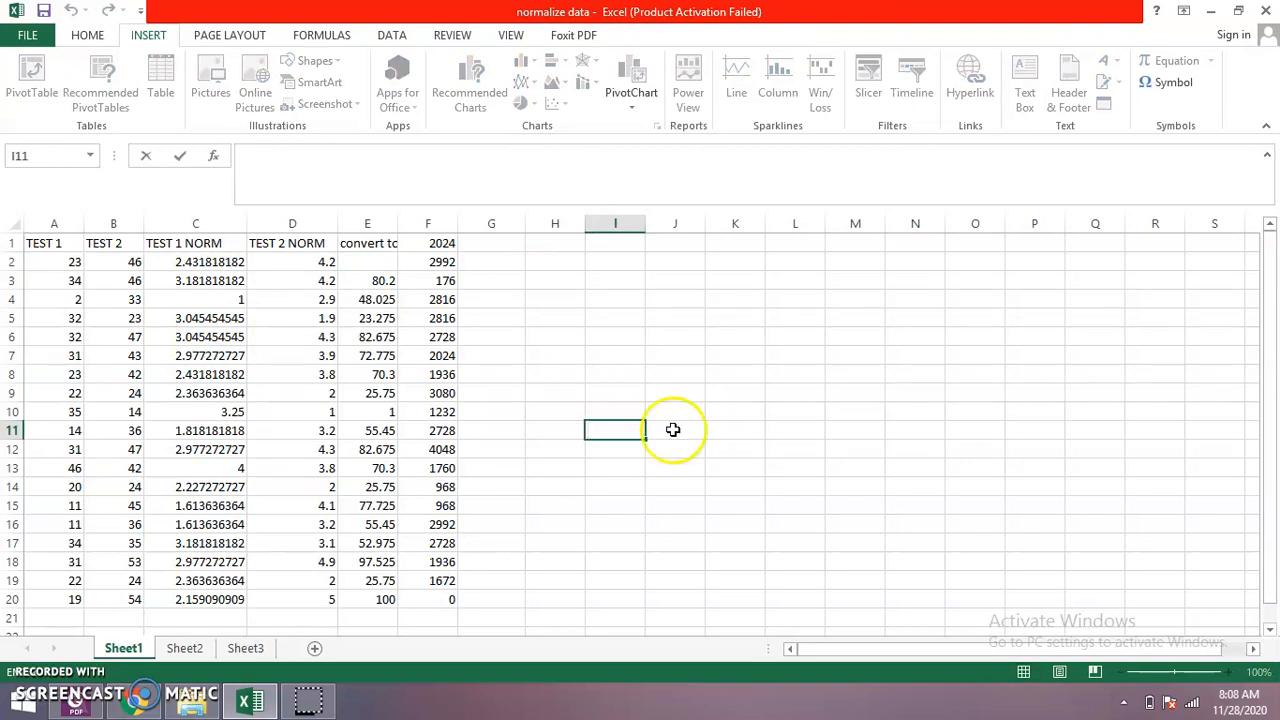
click(903, 526)
key(ctrl+z)
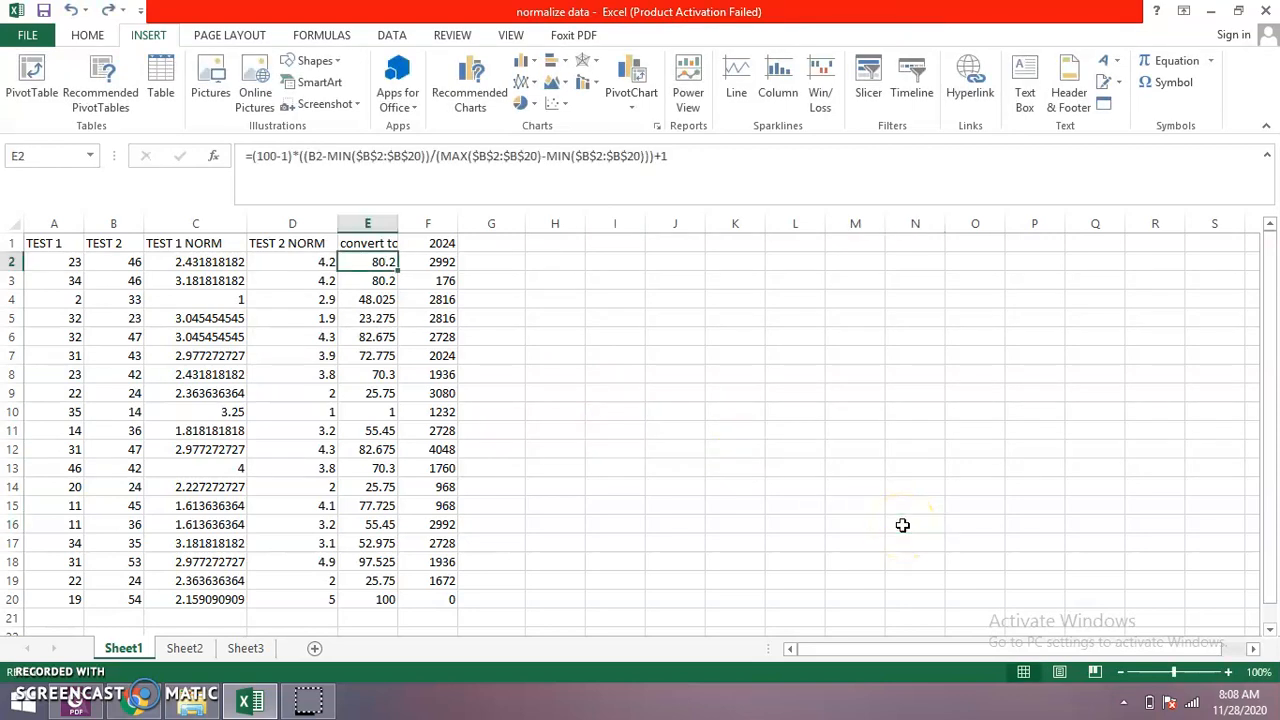
- Paste the copied convert-to-100 formula unchanged into G2
click(500, 263)
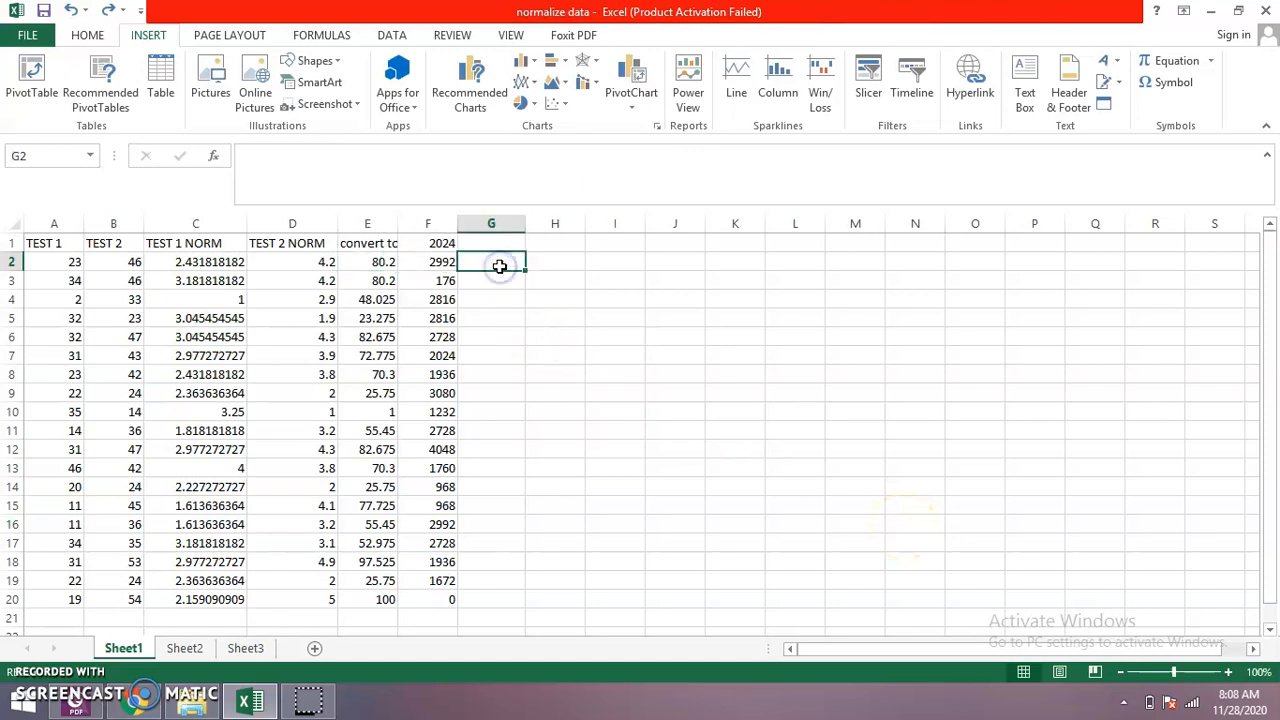
key(ctrl+v)
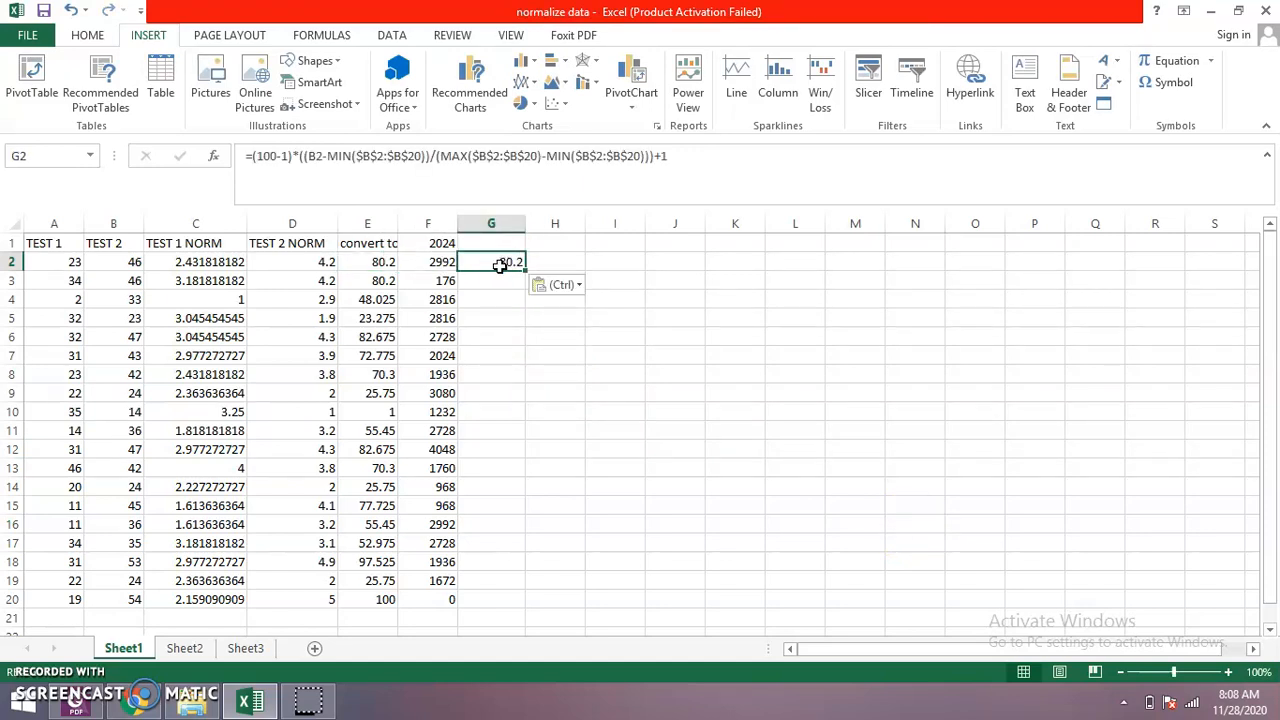
click(500, 263)
click(498, 267)
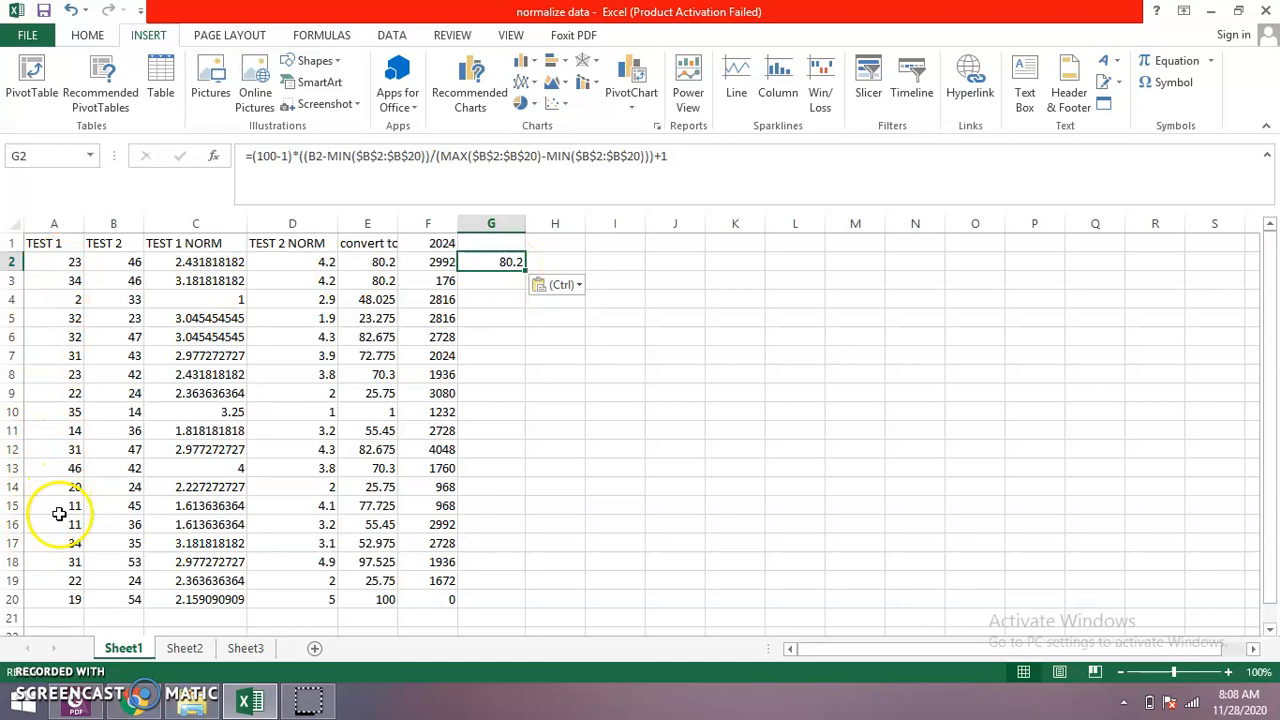
- In G2's formula, change the score reference B2 to A2
click(314, 155)
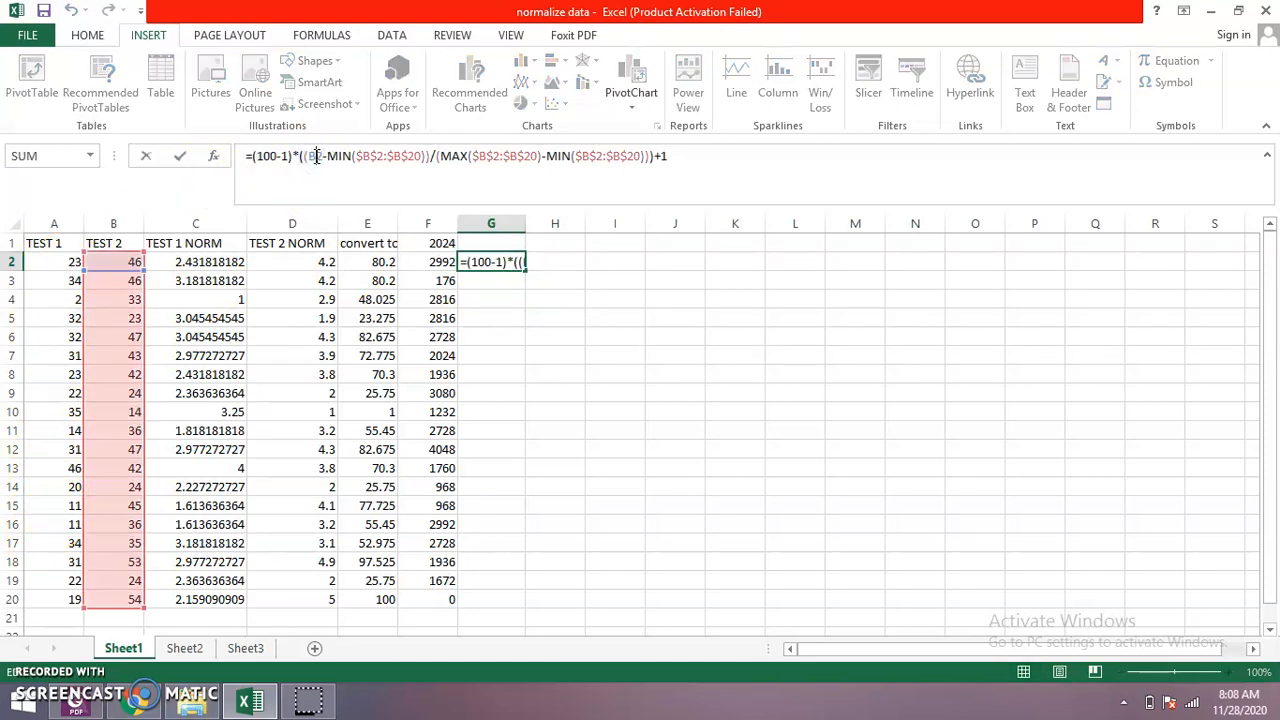
key(BackSpace)
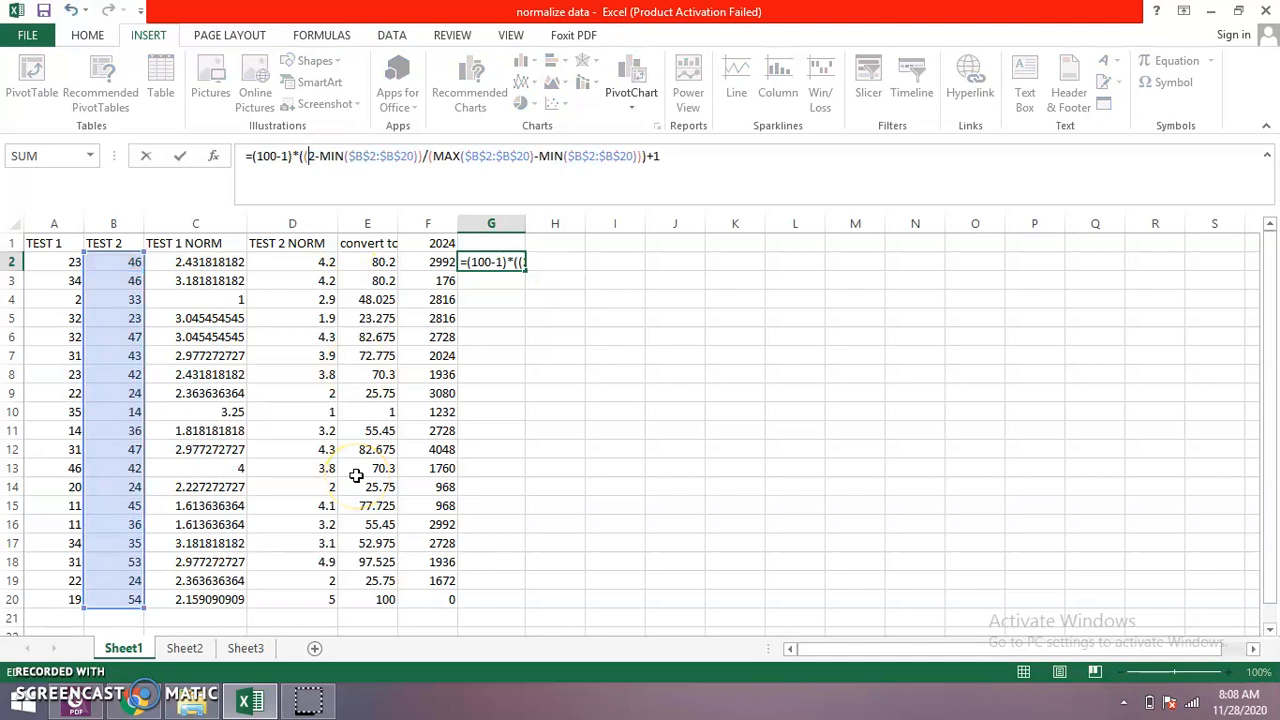
text(A)
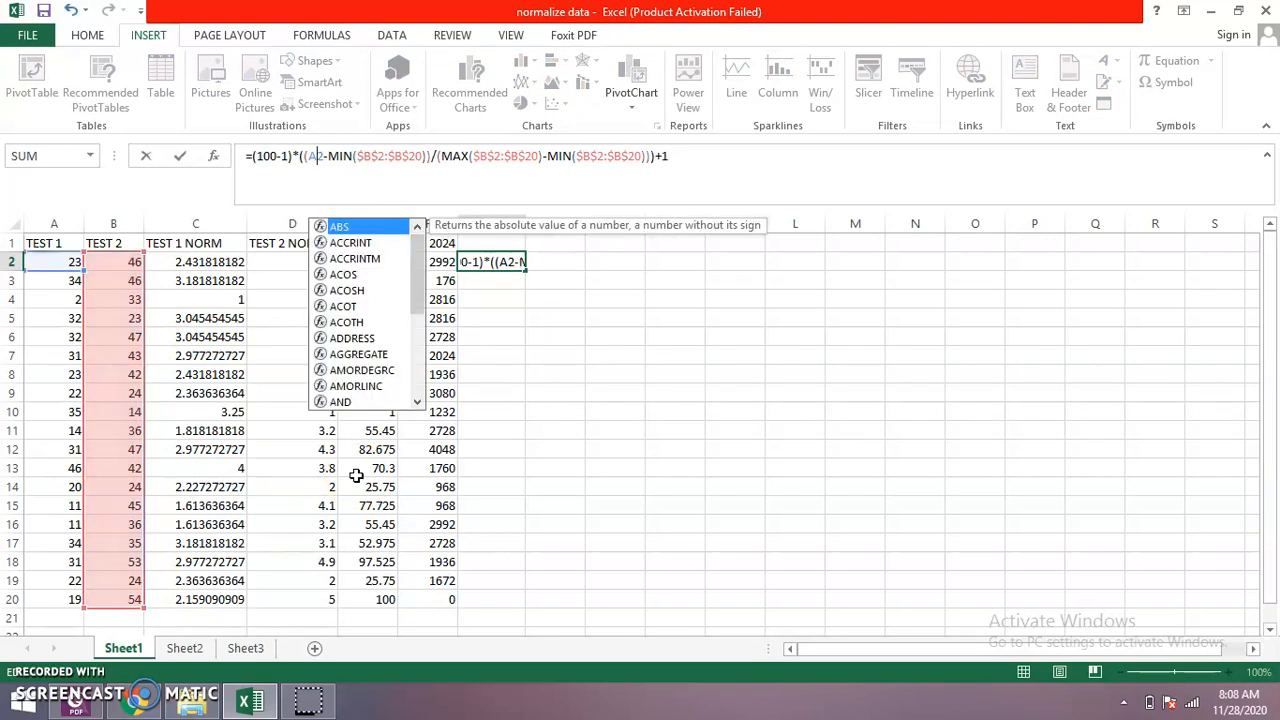
- Change the range of the first MIN function in G2's formula to $A$2:$A$20
key(Right)
key(Right)
key(Right)
key(Right)
key(Right)
key(Right)
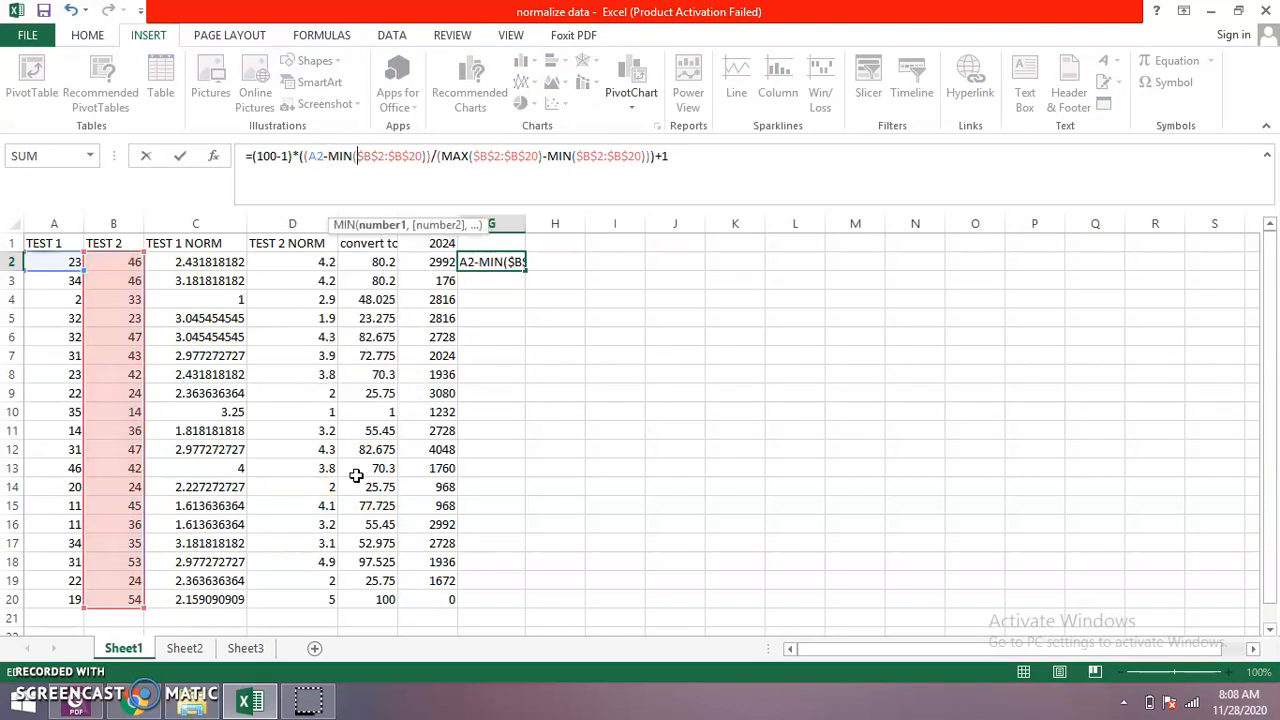
key(Delete)
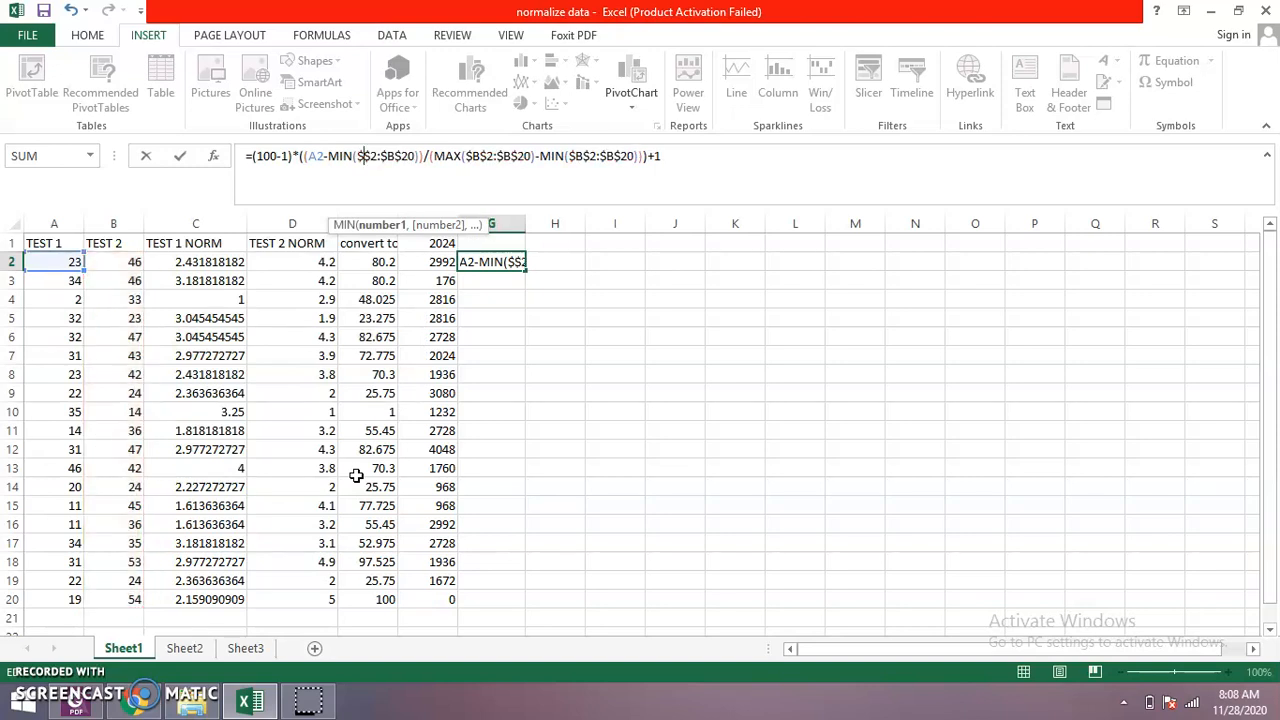
text(A)
key(Right)
key(Right)
key(Right)
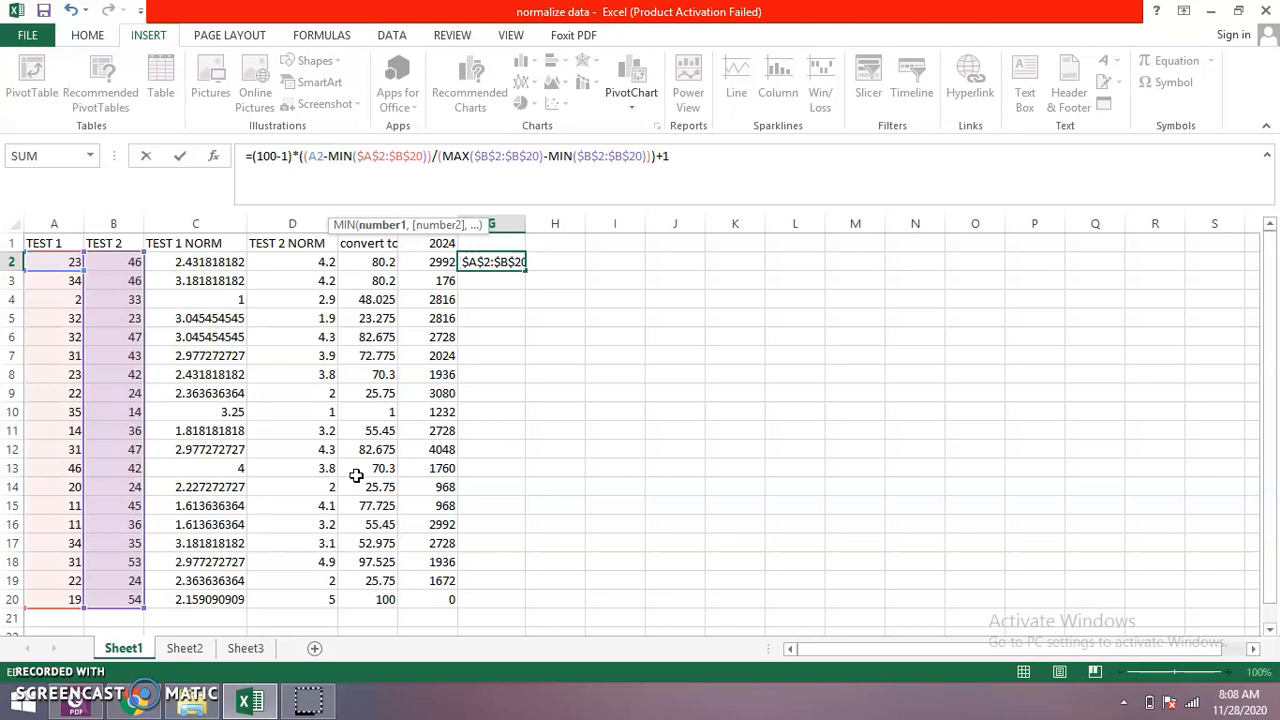
key(BackSpace)
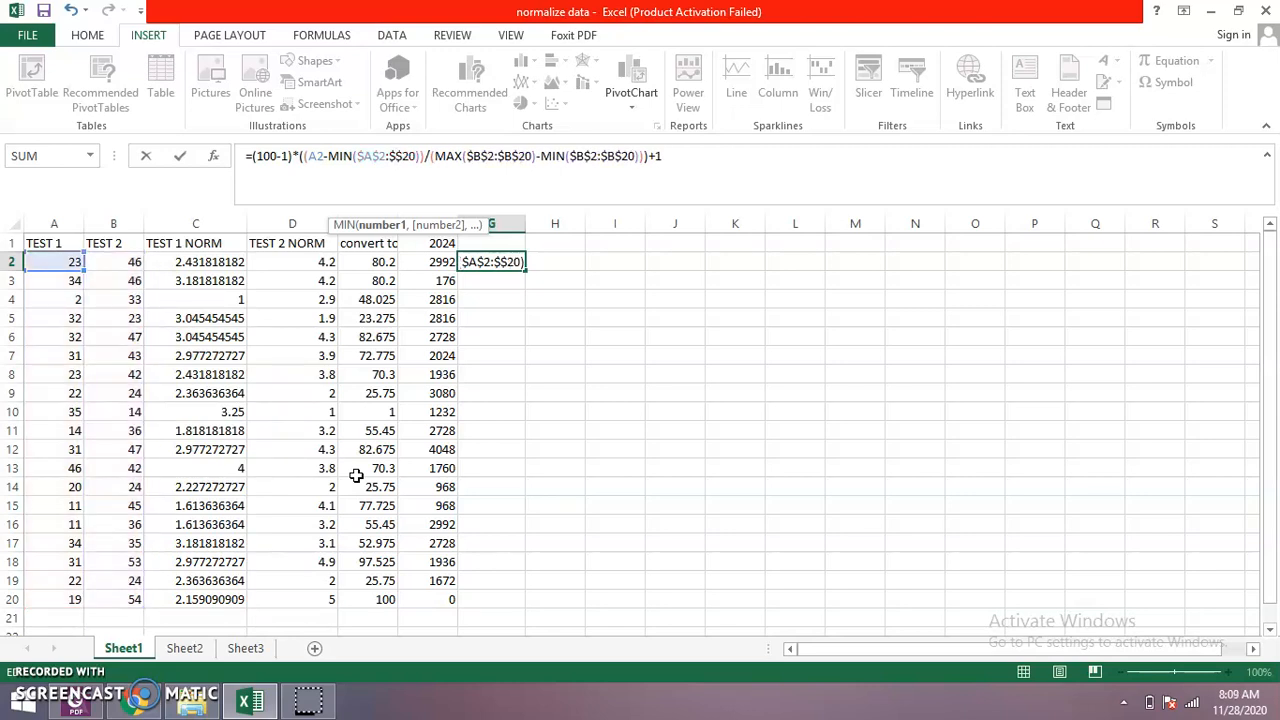
text(A)
- Change the range of the MAX function in G2's formula to $A$2:$A$20
key(Right)
key(Right)
key(Right)
key(Right)
key(Right)
key(Right)
key(Right)
key(Right)
key(Right)
key(Right)
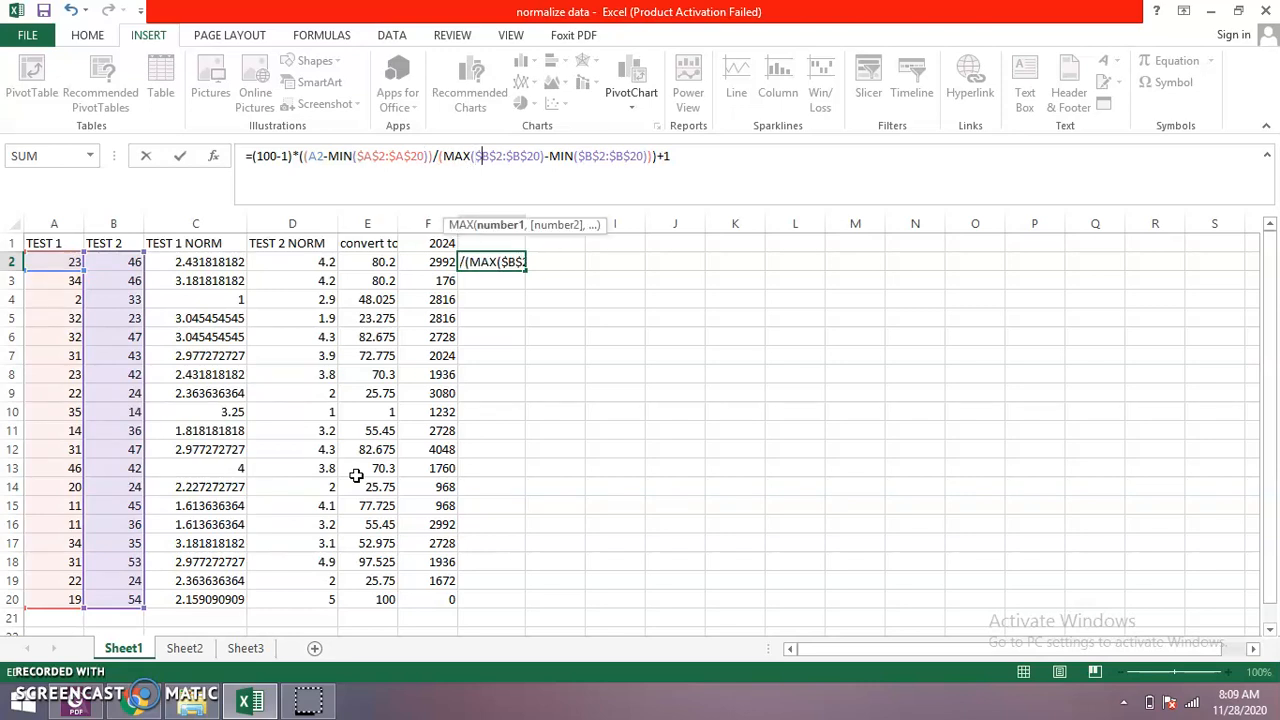
key(BackSpace)
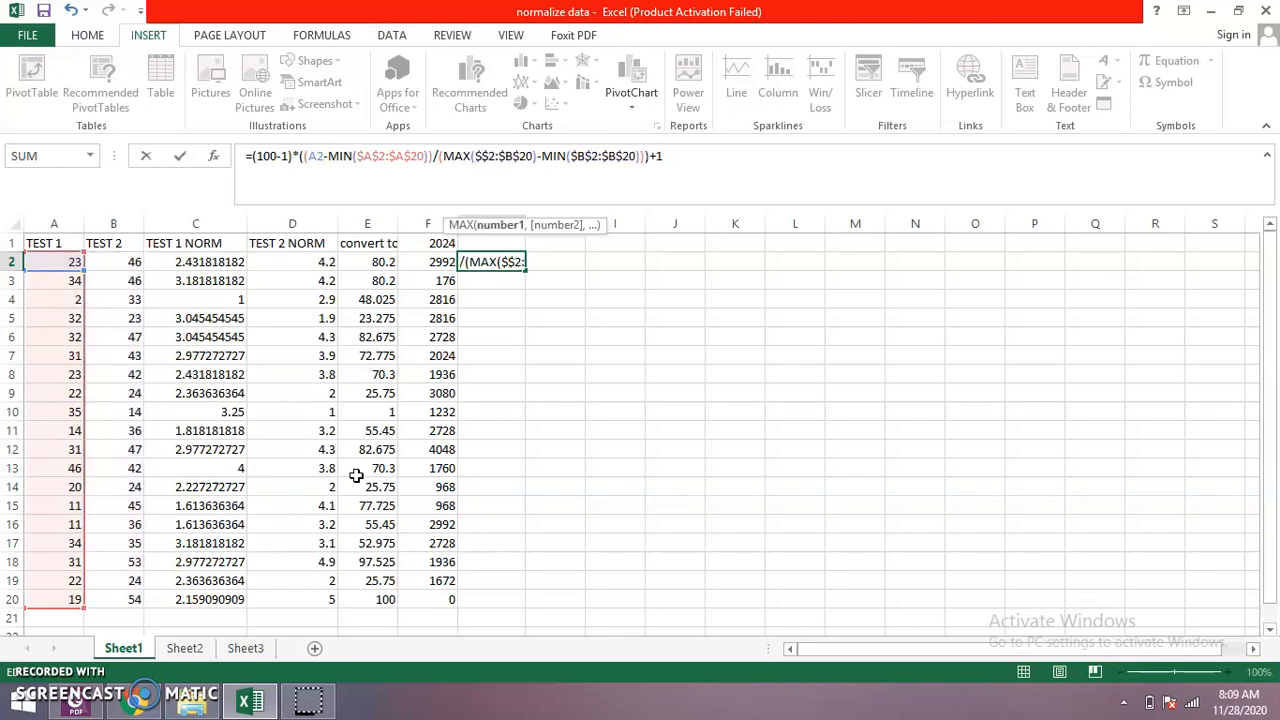
text(A)
key(Right)
key(Right)
key(Right)
key(Right)
key(Right)
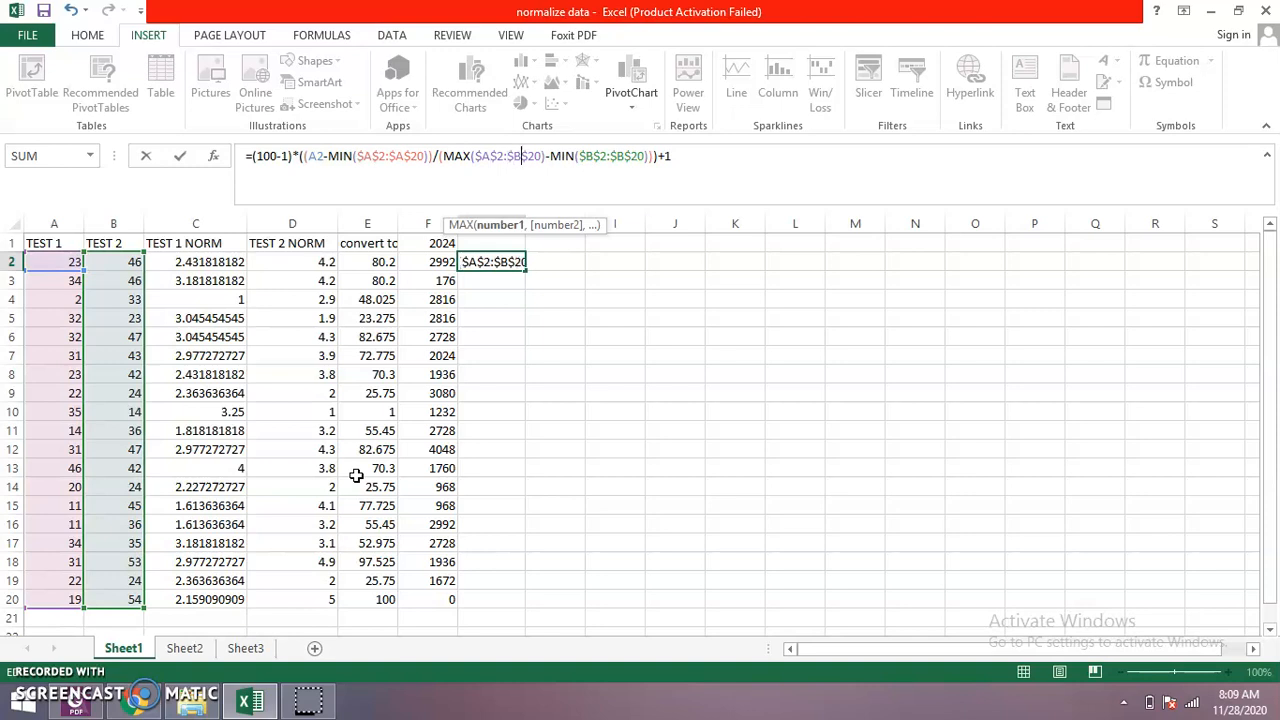
key(BackSpace)
text(A)
- Change the range of the last MIN function in G2's formula to $A$2:$A$20 and commit the formula
key(Right)
key(Right)
key(Right)
key(Right)
key(Right)
key(Right)
key(Right)
key(Right)
key(Right)
key(Right)
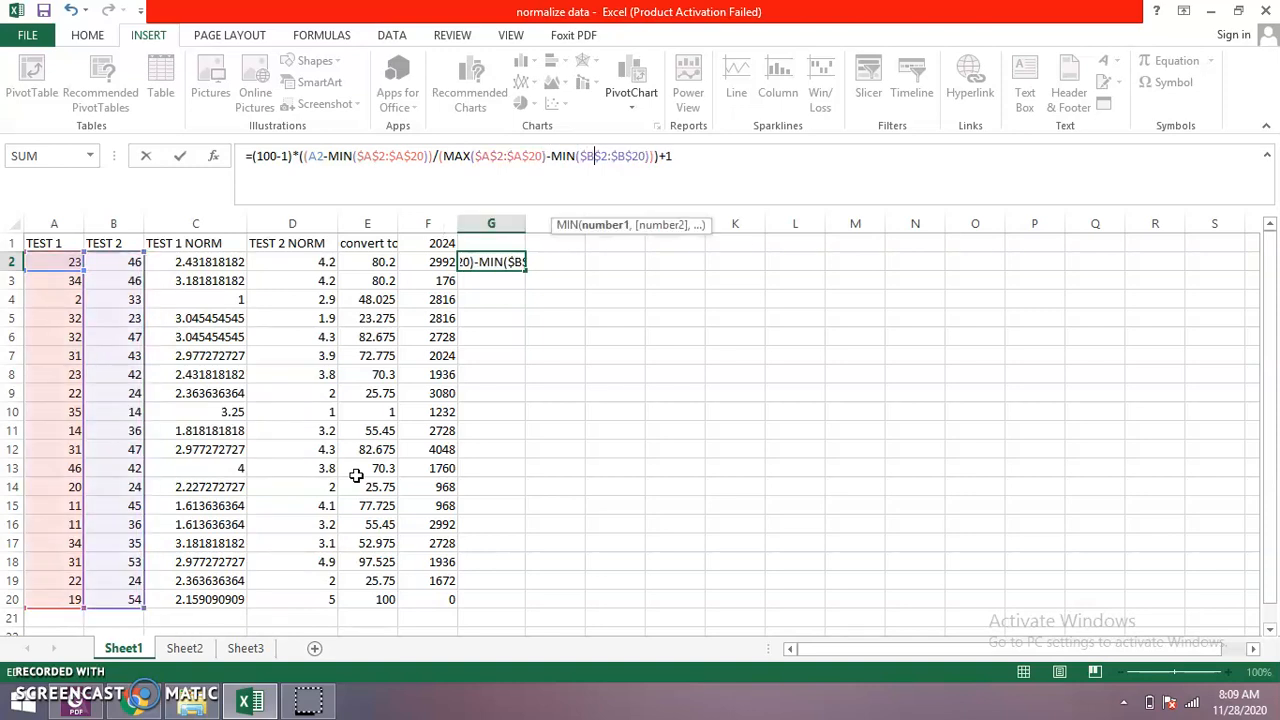
key(BackSpace)
key(Right)
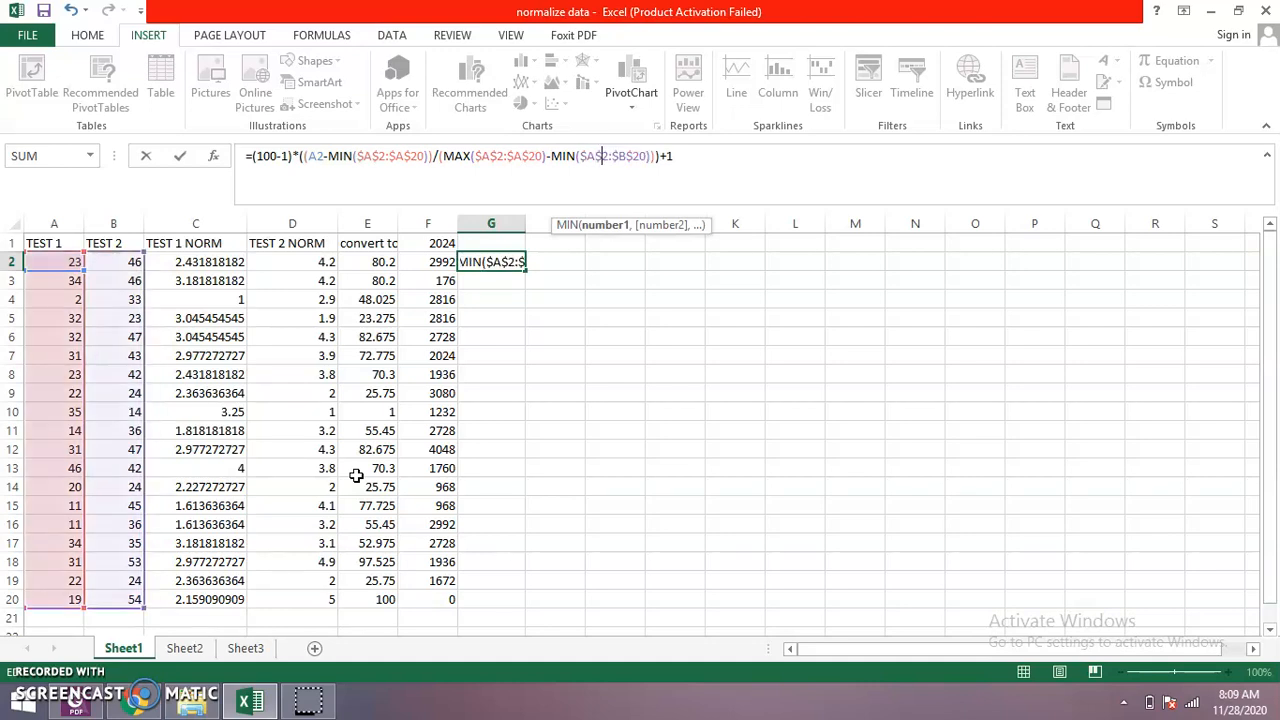
key(Right)
key(Right)
key(BackSpace)
text(A)
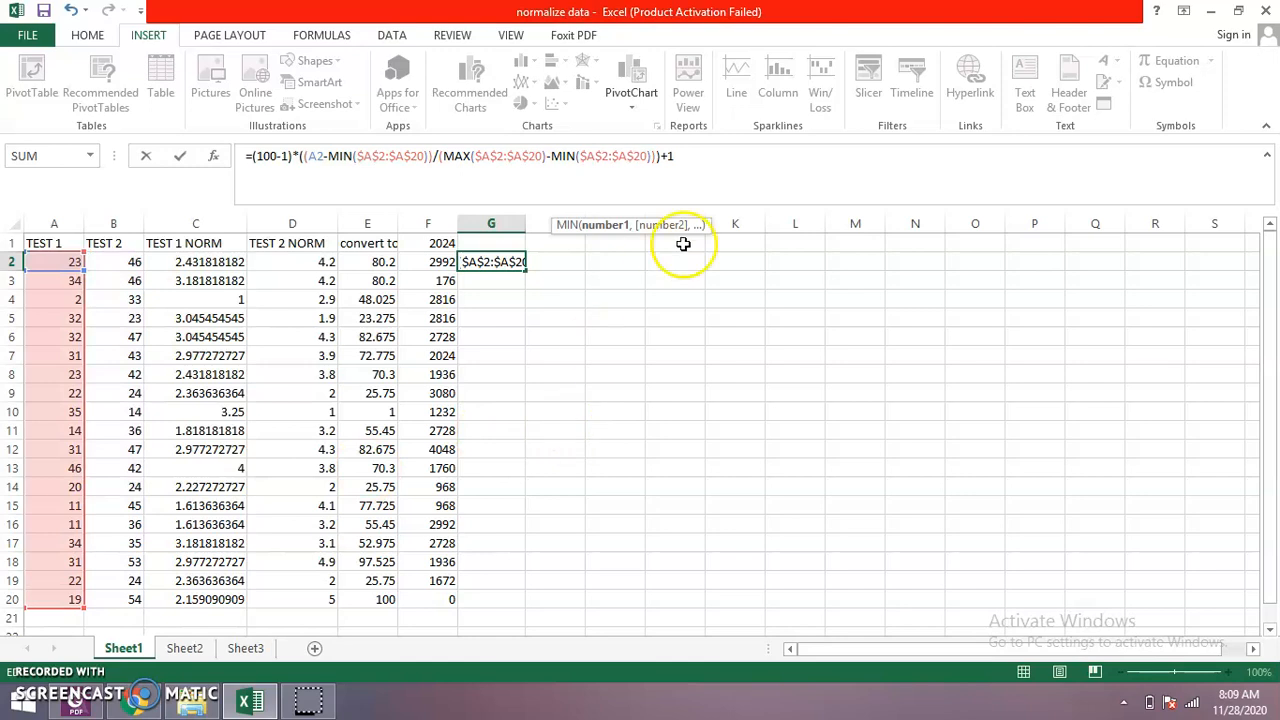
click(749, 162)
key(Return)
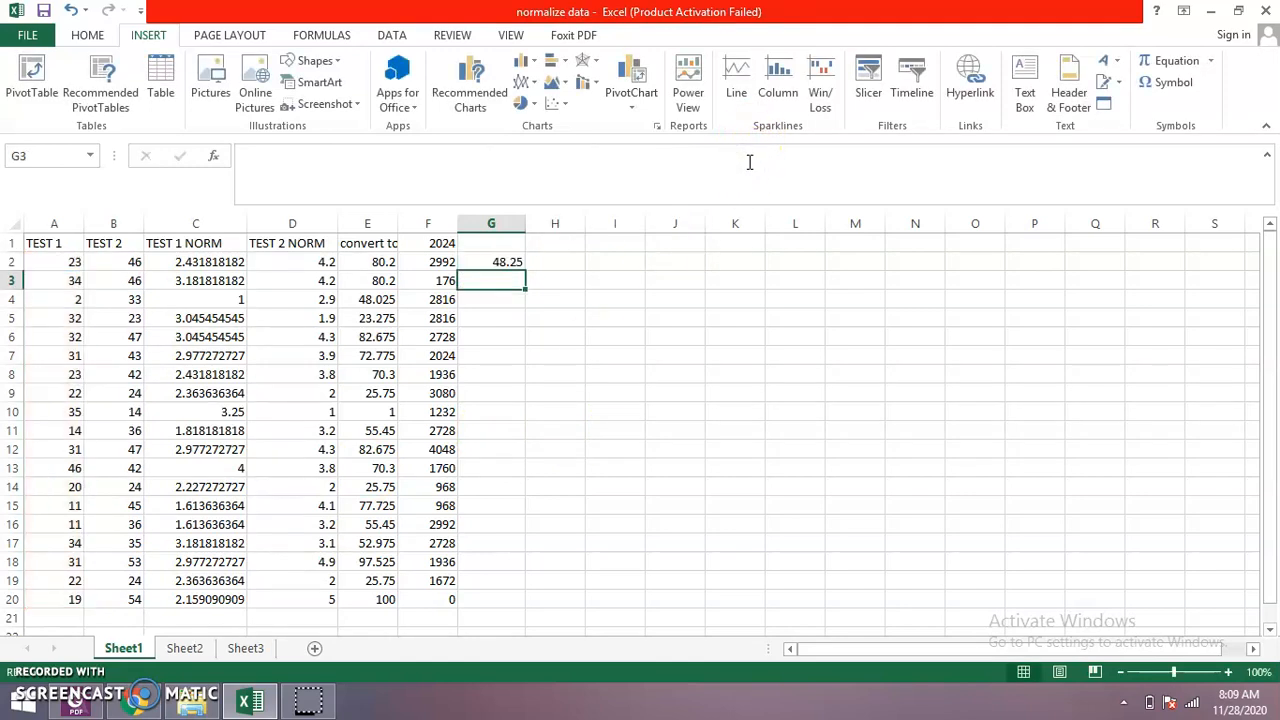
- Replace the upper bound 100 with 5 in G2's formula so it begins with =(5-1), and commit it
click(510, 262)
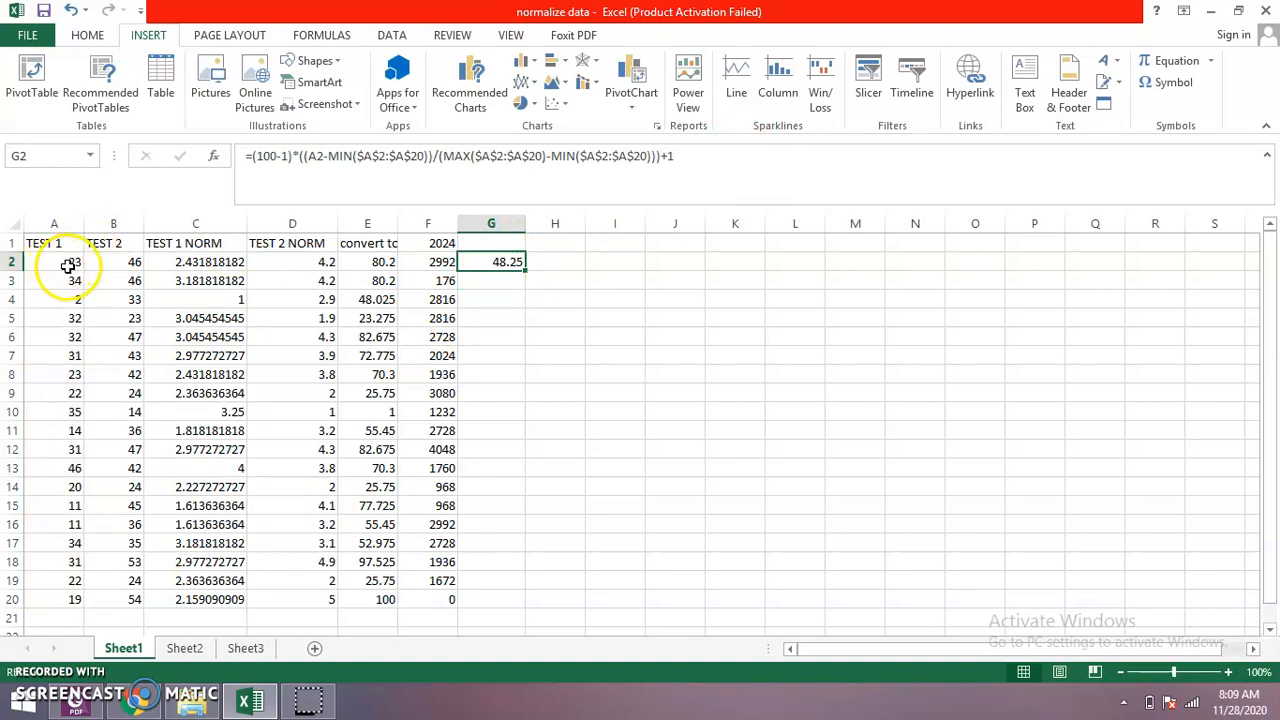
click(278, 158)
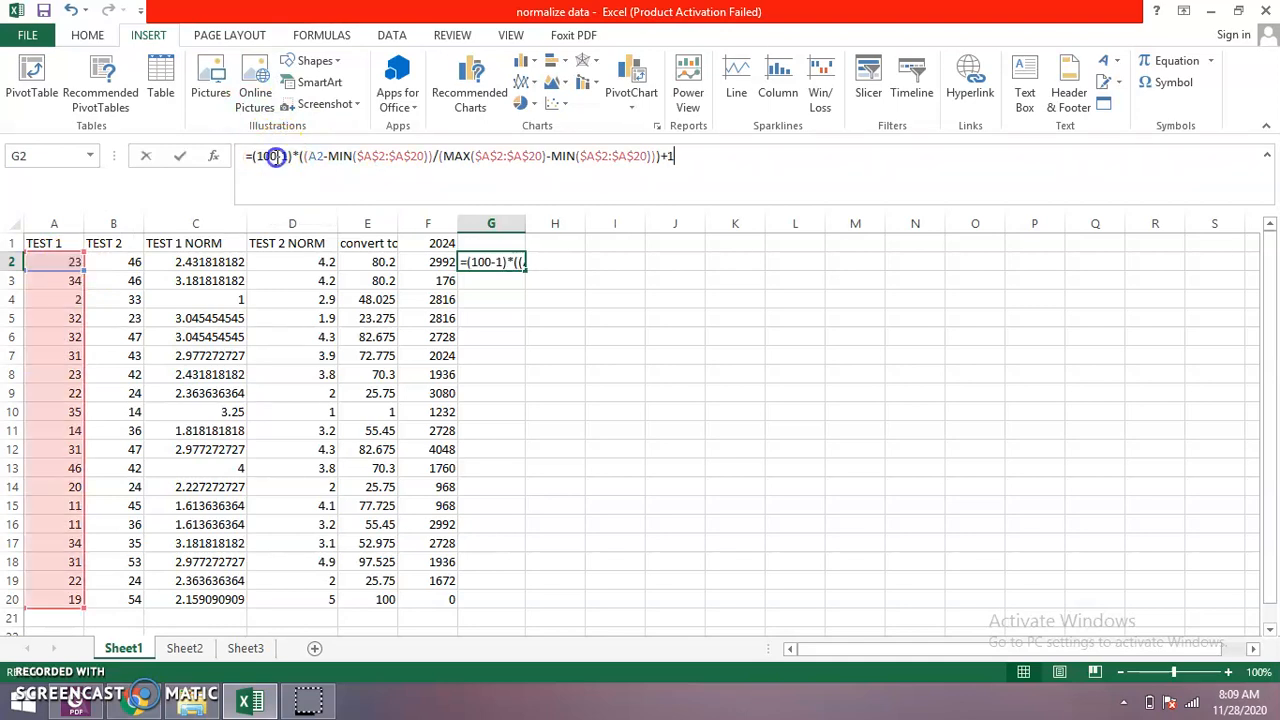
key(BackSpace)
key(BackSpace)
key(BackSpace)
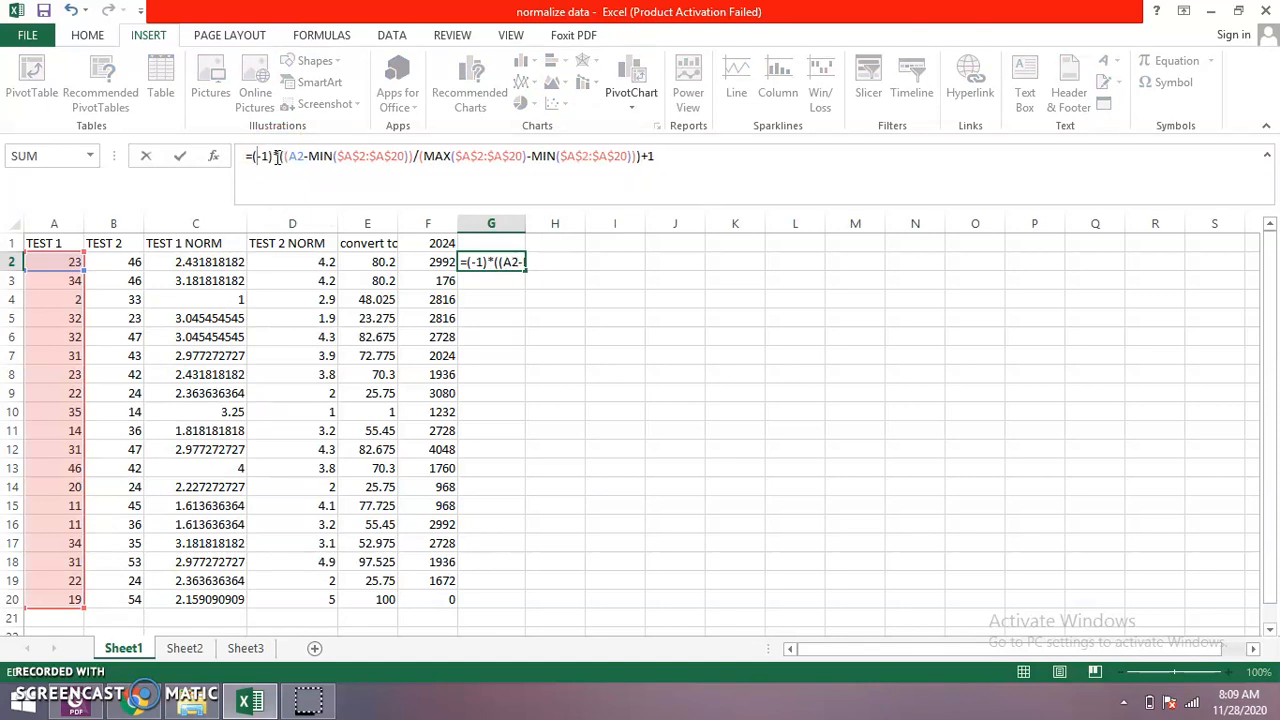
text(5)
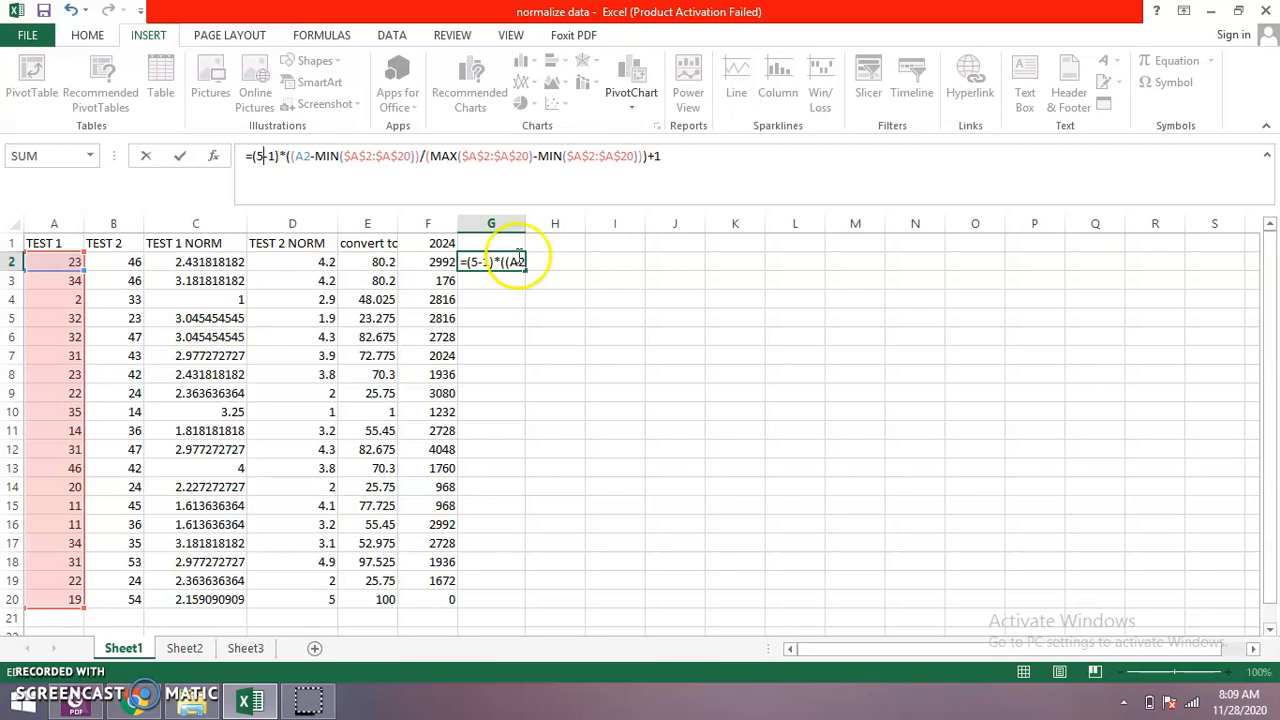
click(508, 284)
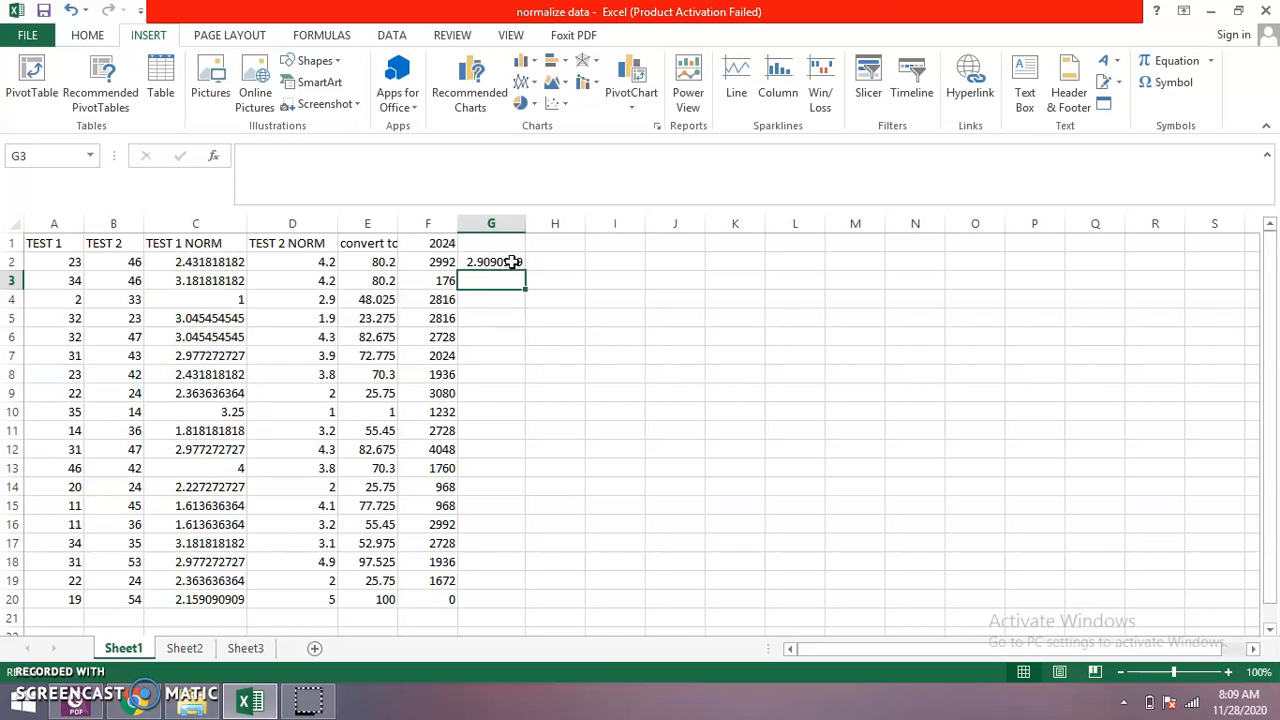
- Fill the G2 formula down the column through G20
click(506, 261)
drag(525, 270, 537, 607)
click(675, 395)
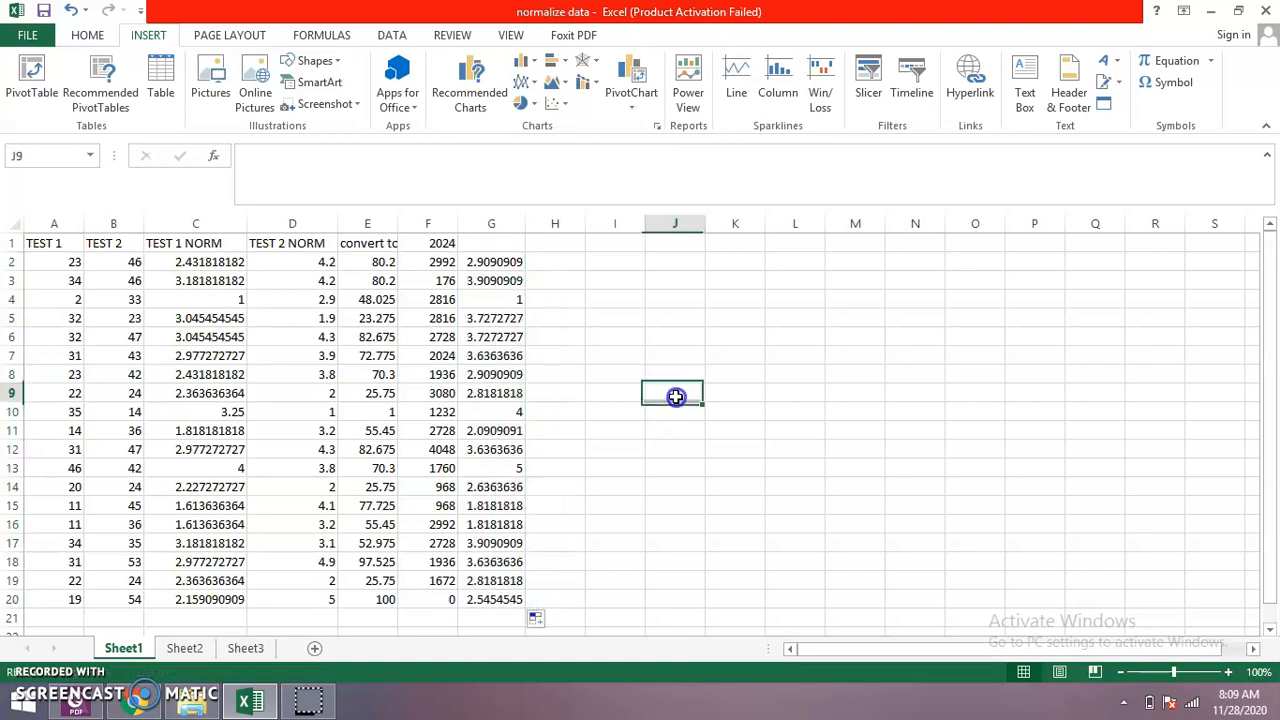
- Enter a column heading beginning with "test" in G1, above the filled results
click(492, 260)
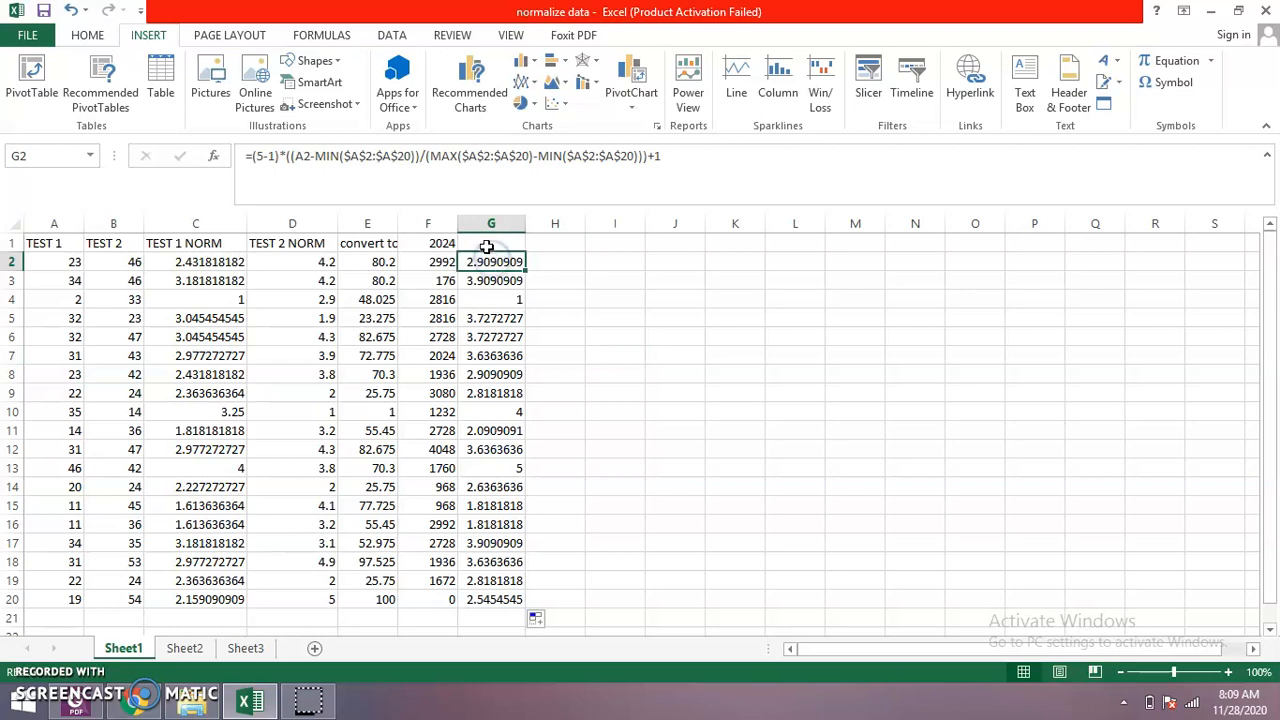
click(486, 242)
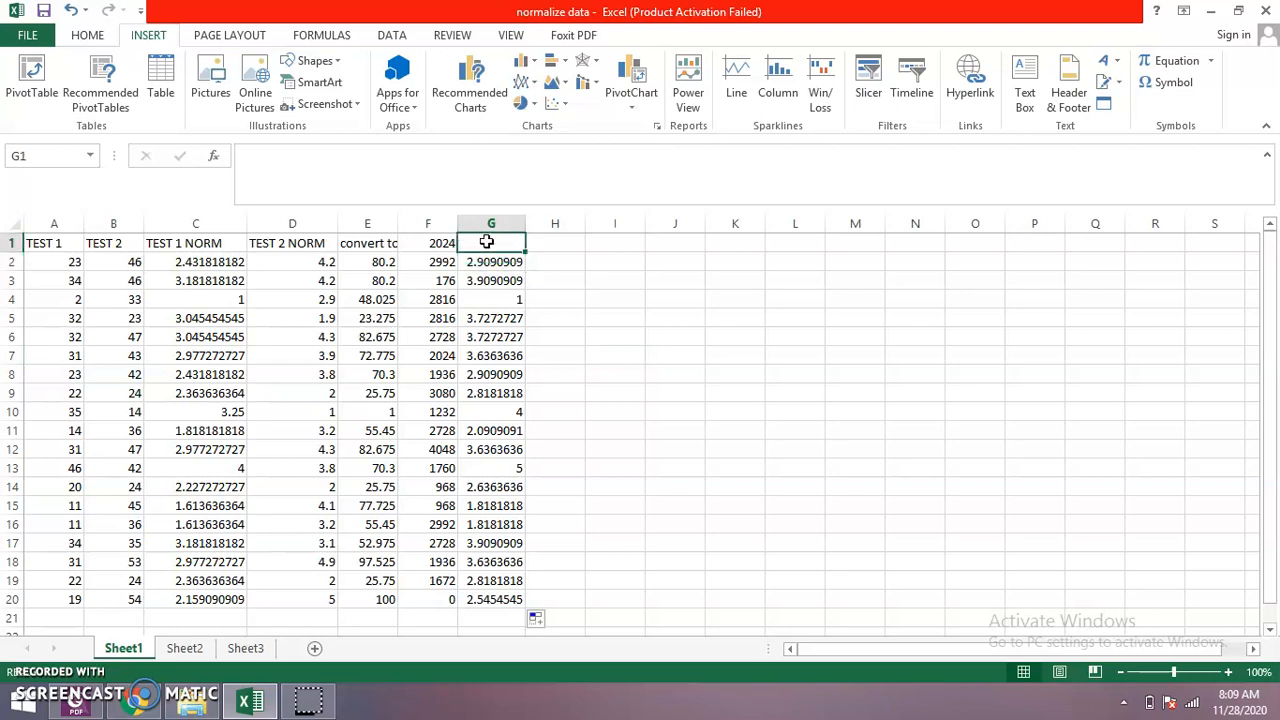
text(test)
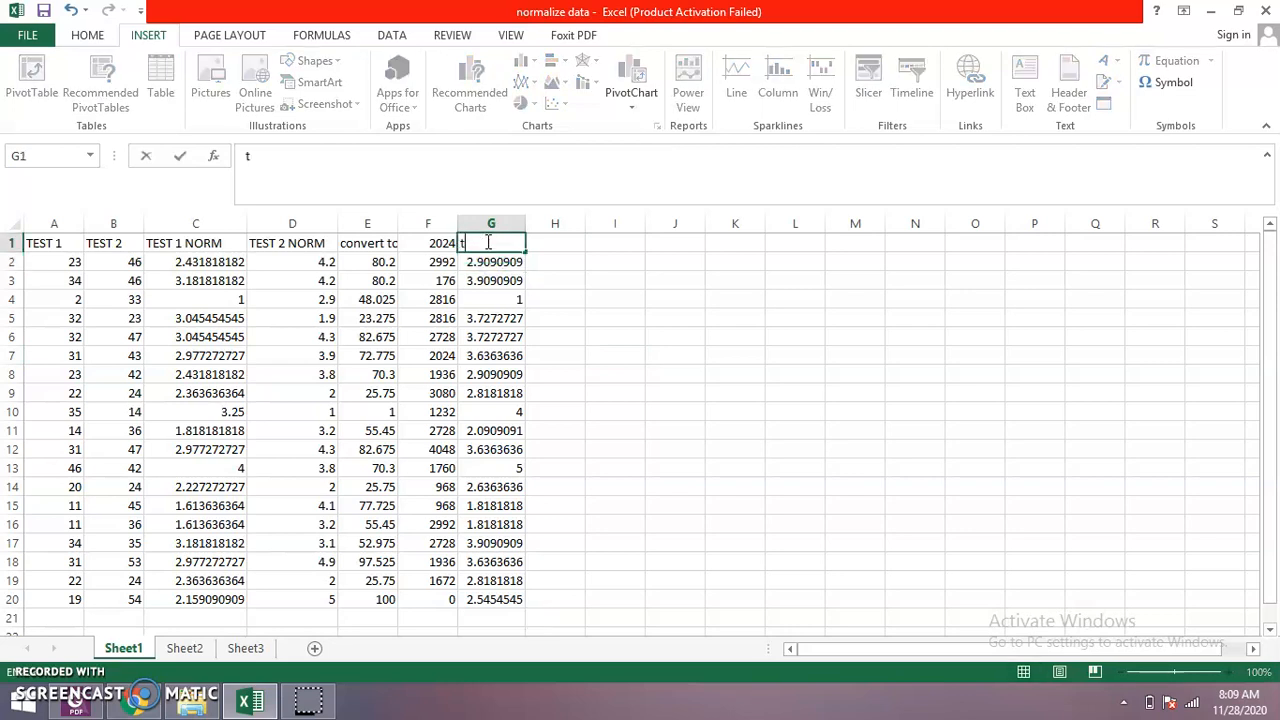